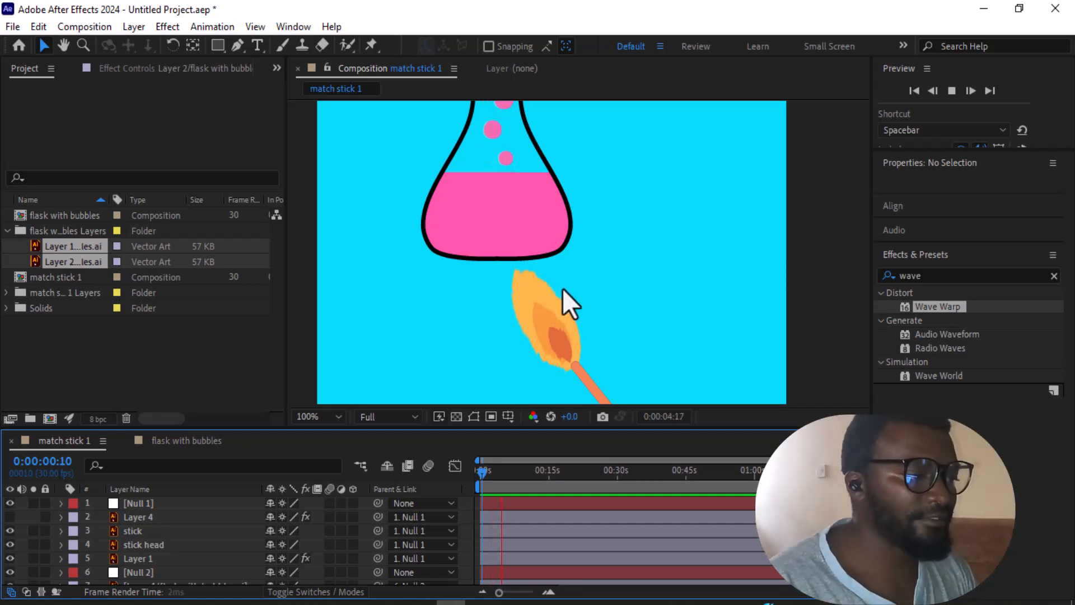
Step: Stop the preview, switch to Illustrator, and create a new 1000 x 1000 px document from the recent custom preset
key("space")
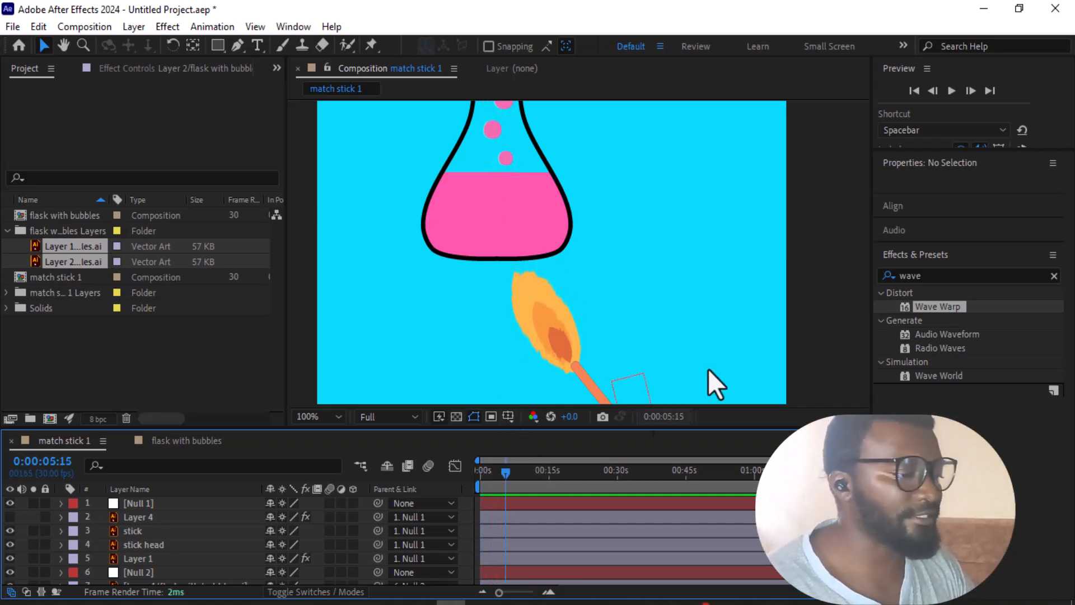
left_click(984, 8)
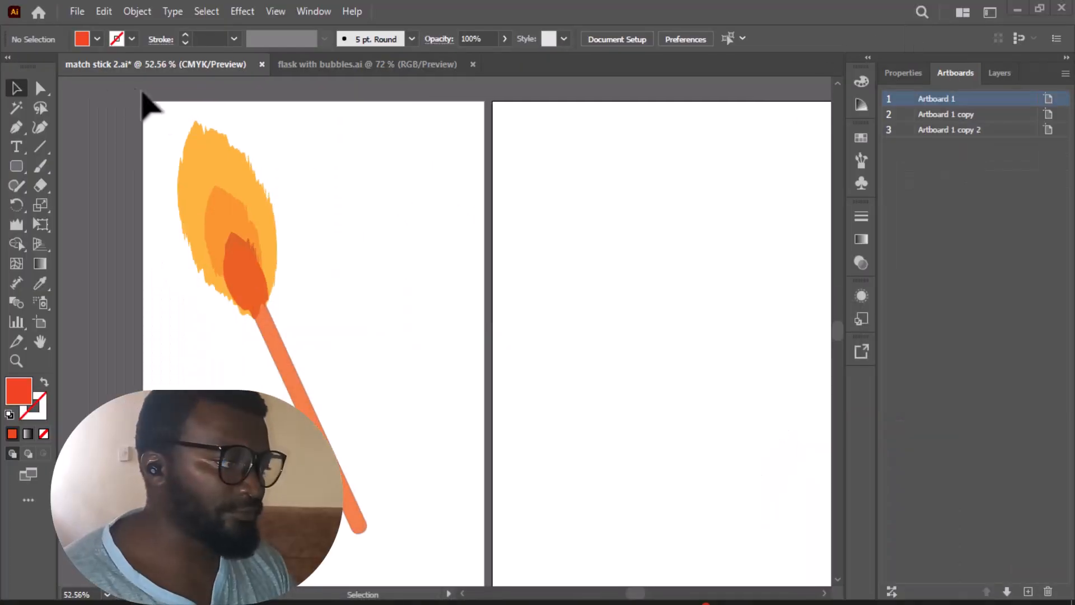
left_click(77, 15)
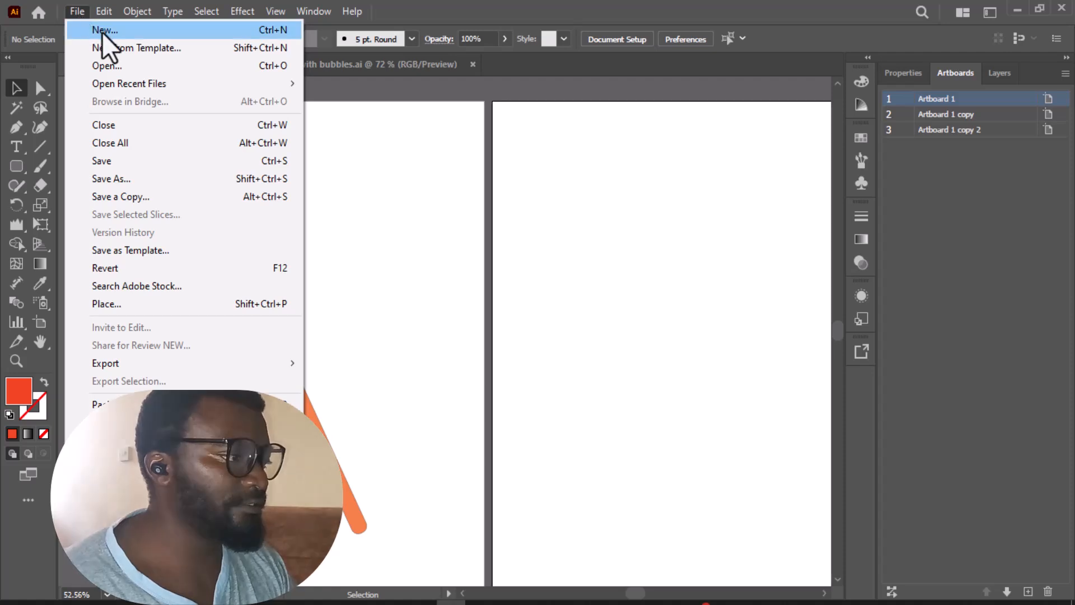
left_click(104, 31)
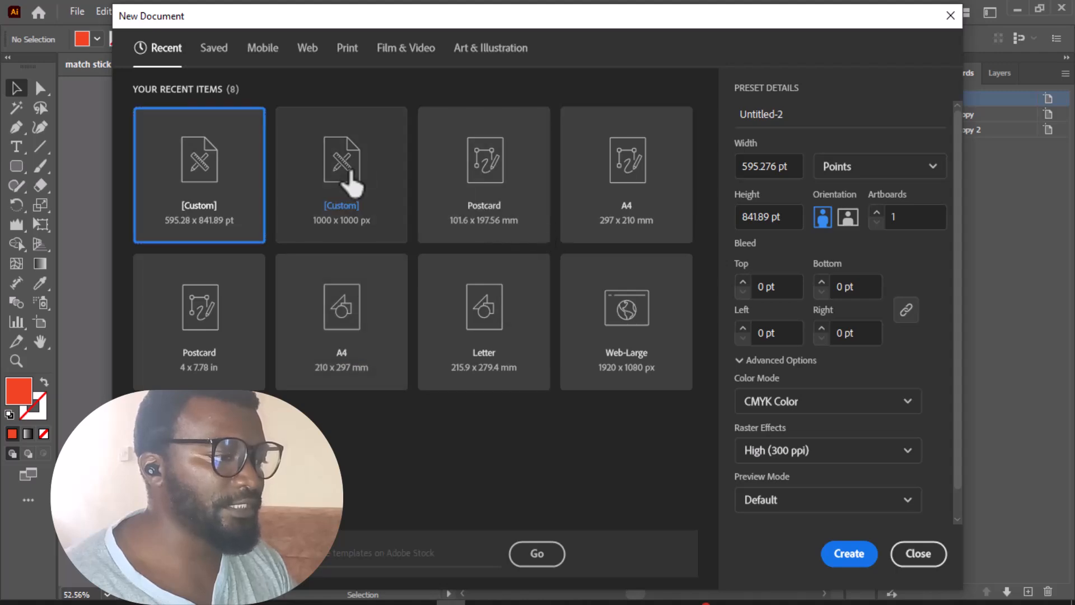
left_click(347, 182)
left_click(847, 564)
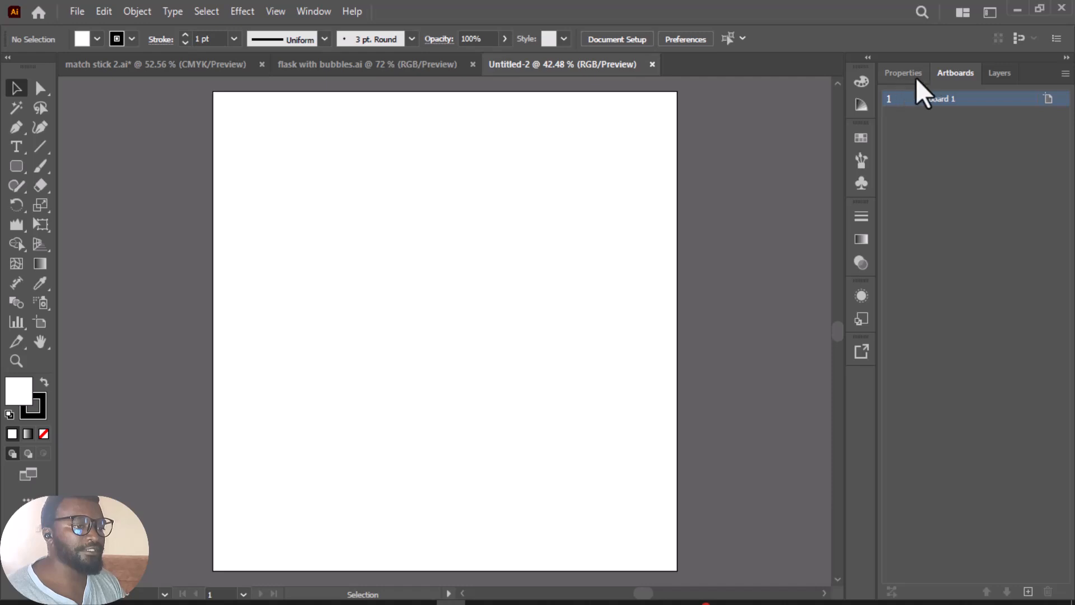
Step: Add two new layers, Layer 2 and Layer 3, above Layer 1
left_click(1000, 77)
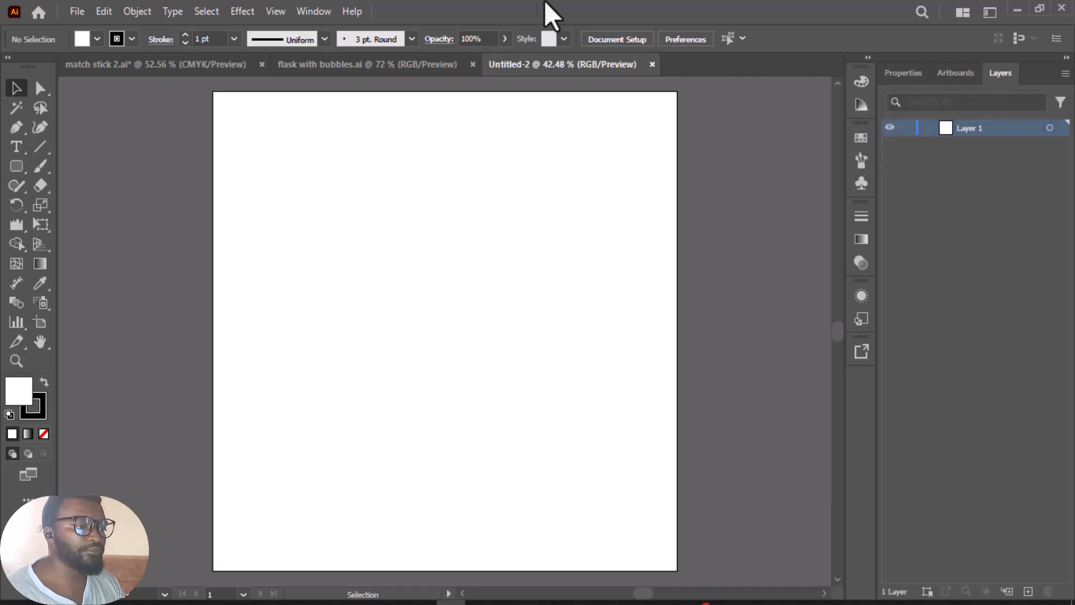
left_click(311, 11)
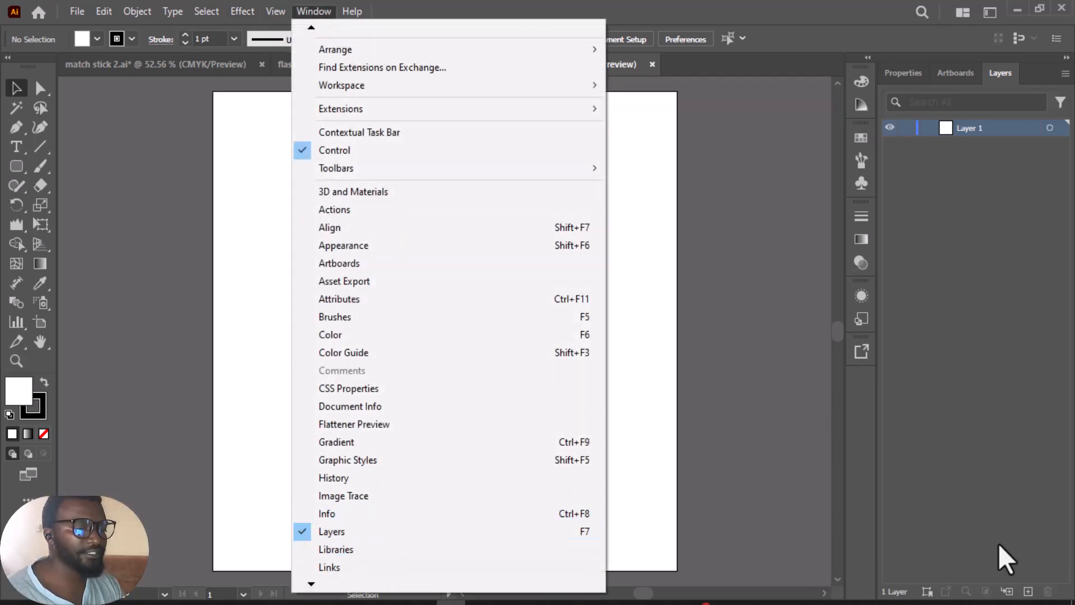
left_click(1005, 557)
left_click(1028, 591)
left_click(1029, 591)
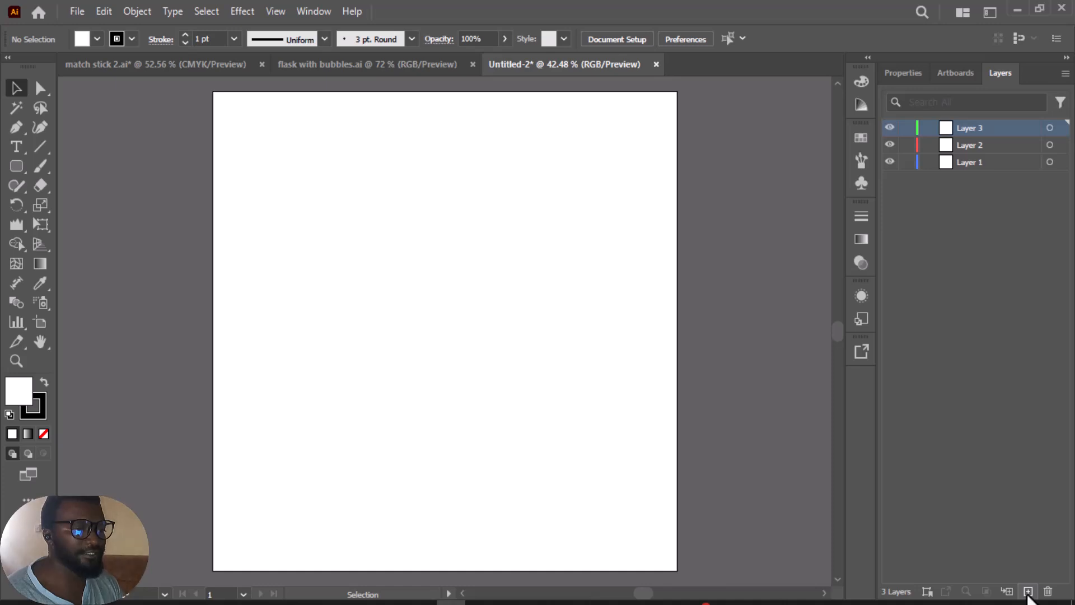
Step: Draw a tall ellipse about 278 x 508 px on Layer 1, left of the artboard's centre
left_click(965, 162)
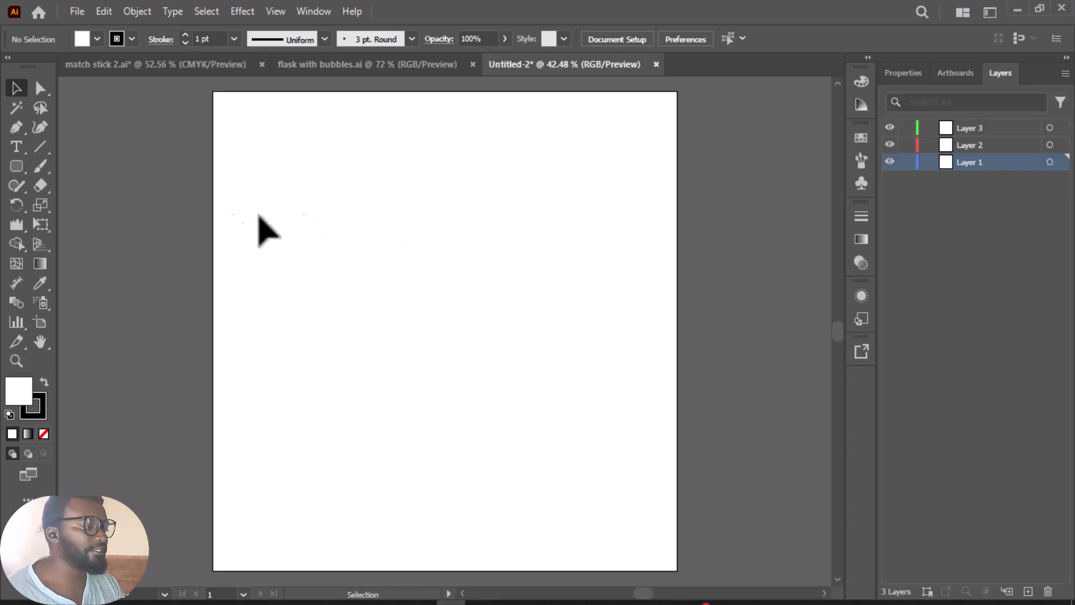
left_click_drag(20, 163, 71, 207)
left_click_drag(317, 211, 445, 454)
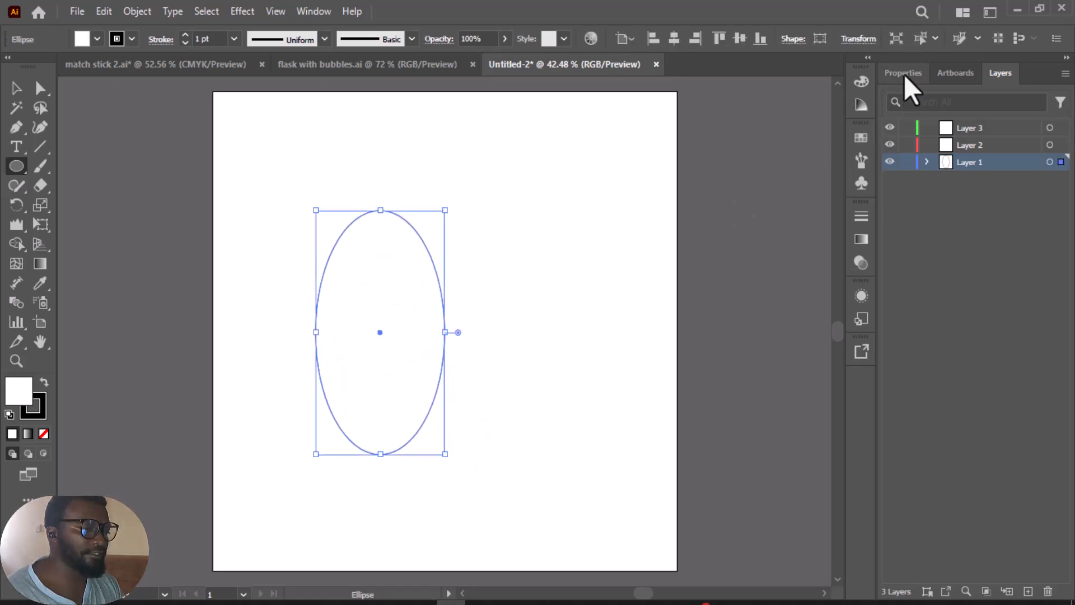
left_click(16, 89)
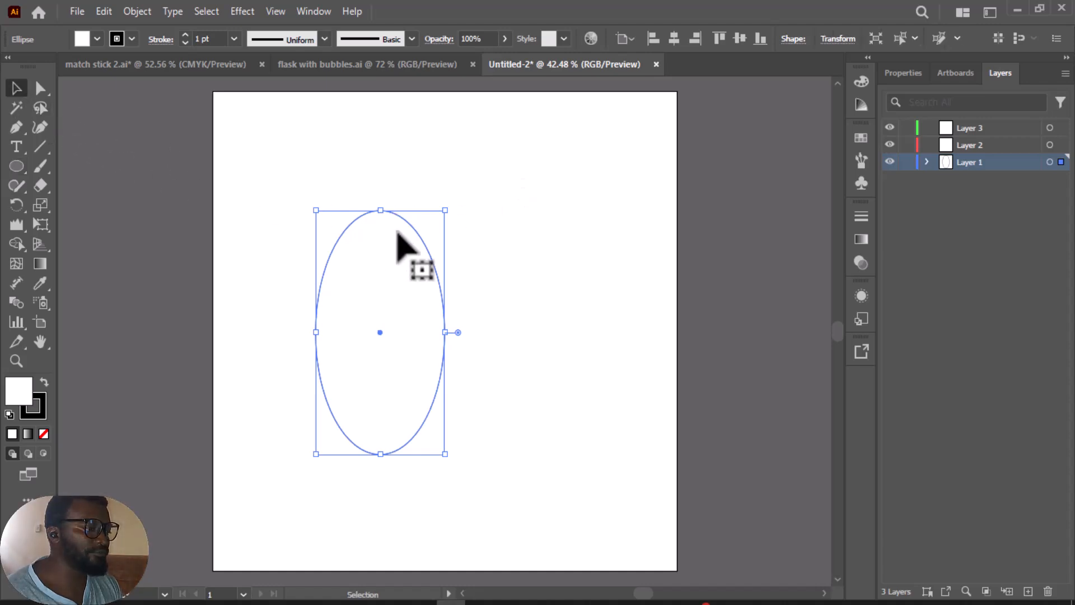
Step: Fill the ellipse with yellow FFD655
left_click(913, 72)
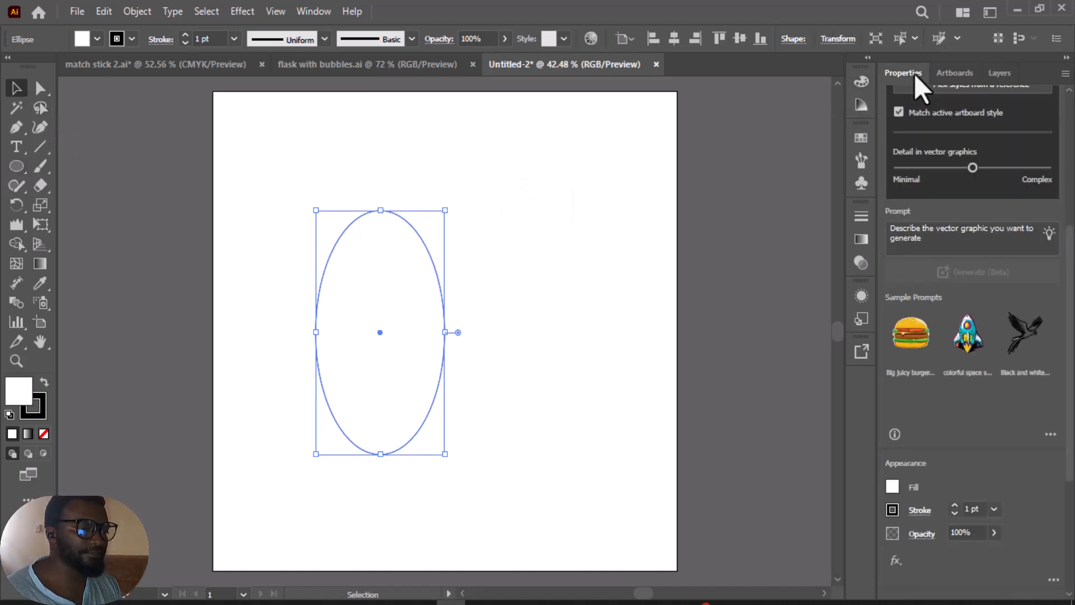
left_click(896, 486)
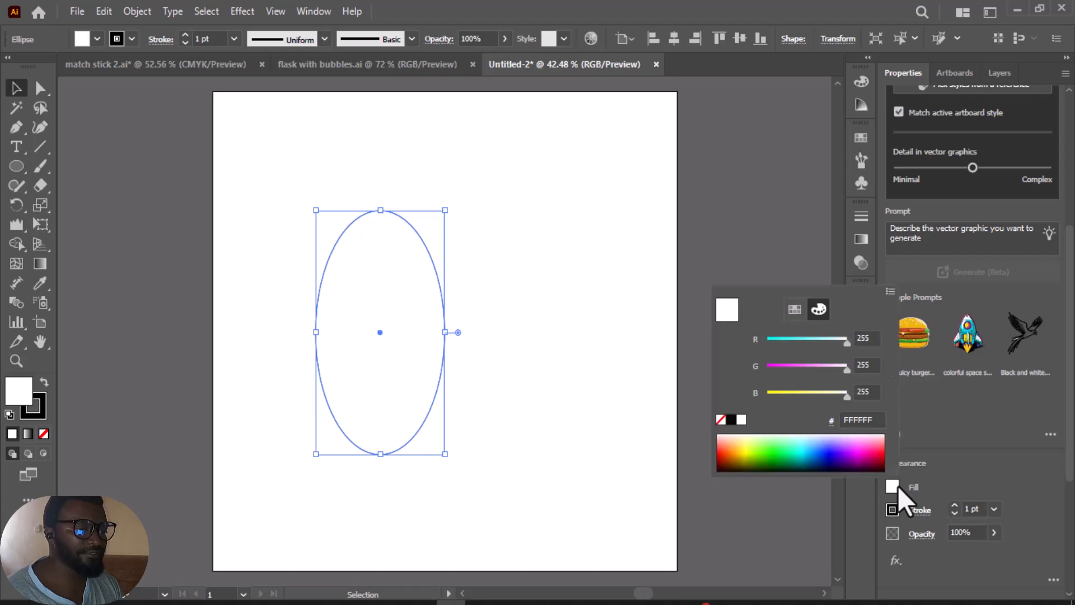
left_click(739, 444)
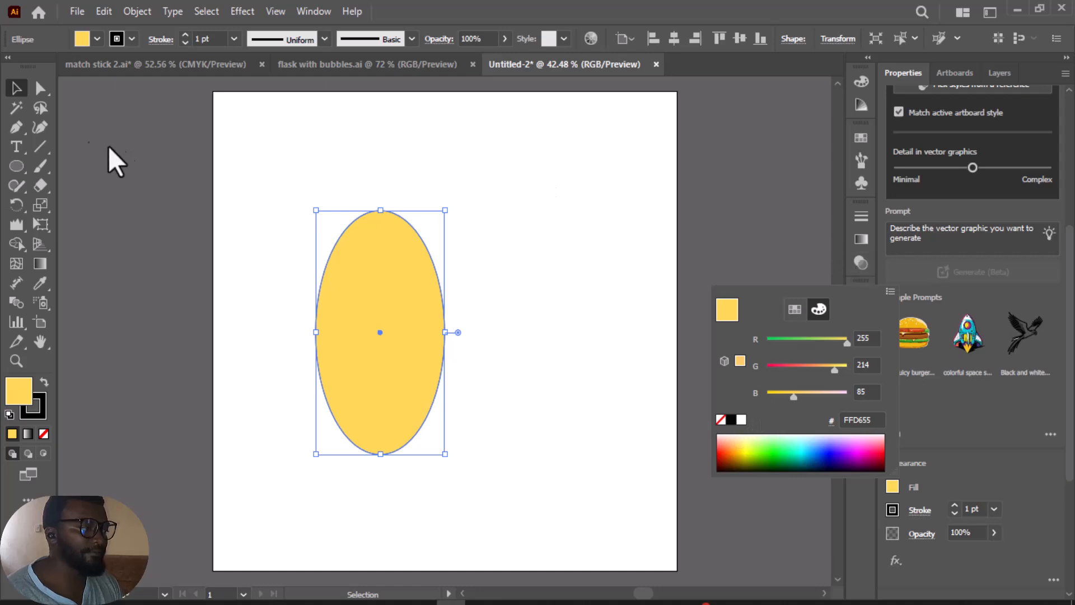
Step: Duplicate the yellow ellipse sideways with an overlap and remove both outer crescents with Shape Builder, keeping the leaf-shaped intersection
left_click(17, 88)
left_click_drag(401, 260, 470, 280)
left_click_drag(262, 151, 569, 511)
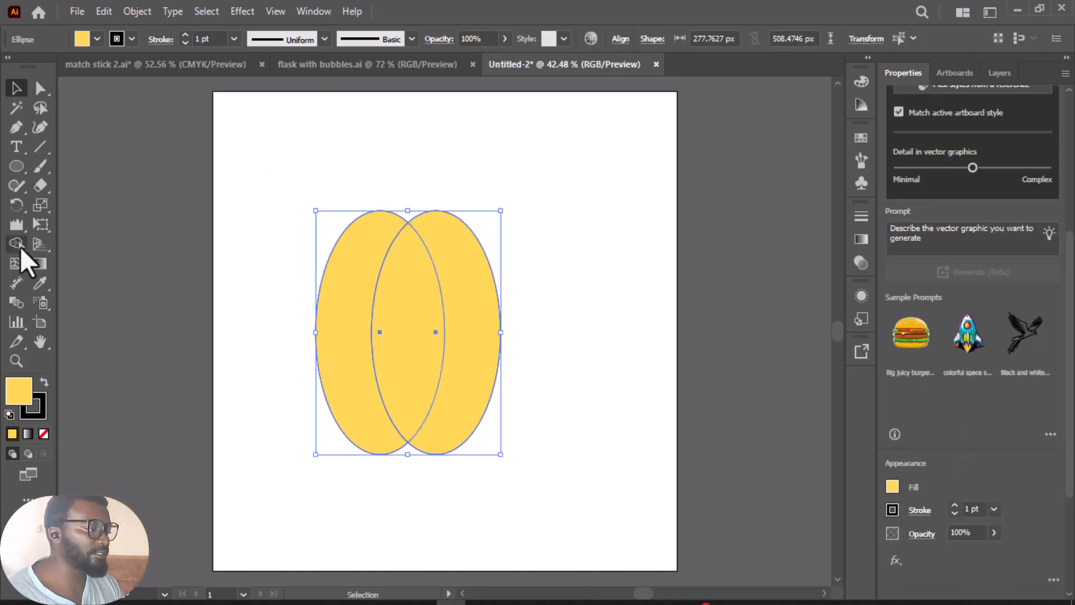
left_click(15, 245)
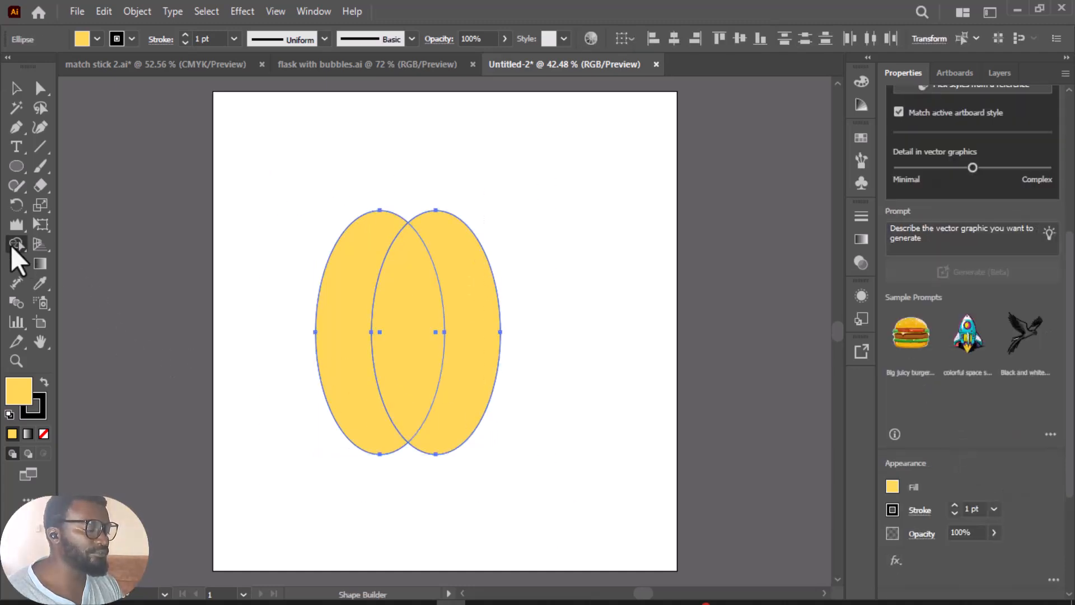
left_click(381, 235, "alt")
left_click(481, 263, "alt")
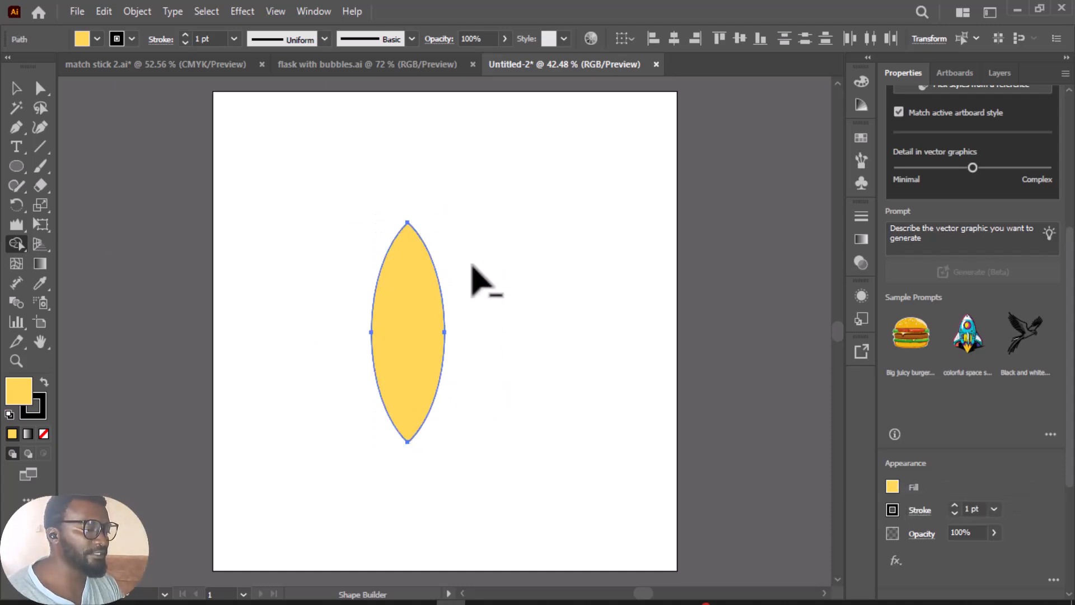
Step: Move the leaf shape higher on the artboard and stretch it wider on both sides
left_click(16, 89)
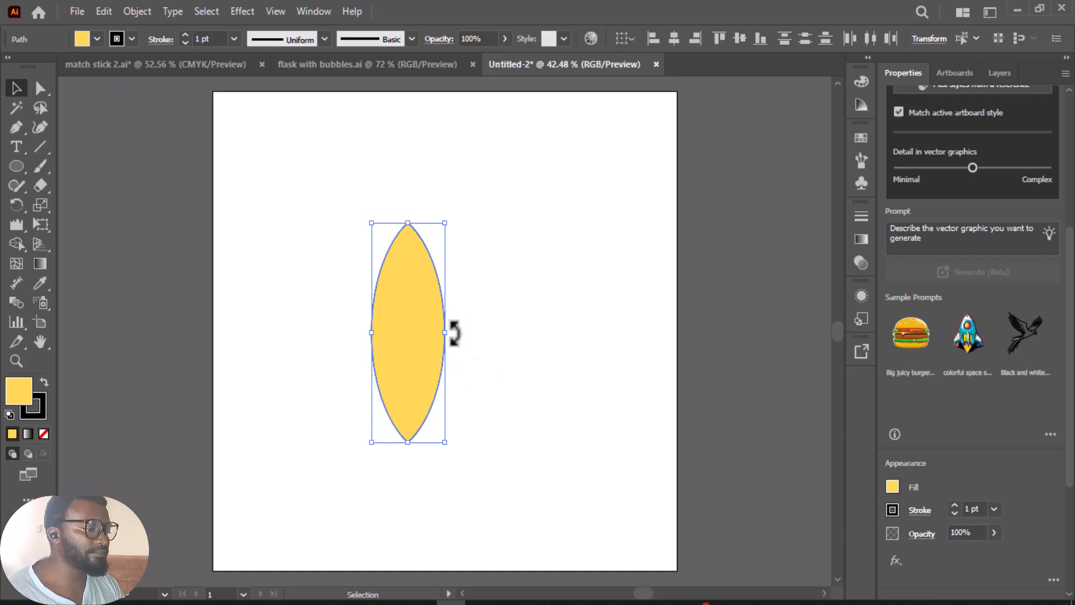
left_click_drag(446, 333, 422, 281)
left_click_drag(354, 285, 346, 290)
left_click(537, 288)
Step: Widen the original leaf slightly more and delete the trial copies made beside it
left_click_drag(446, 266, 578, 270)
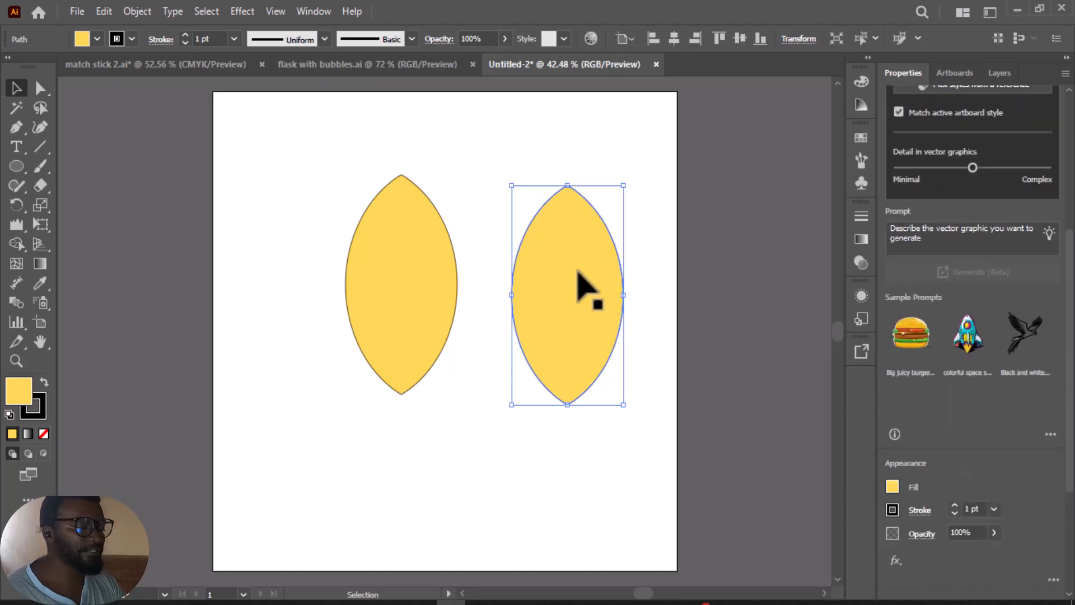
key("Delete")
left_click(457, 286)
left_click_drag(461, 283, 509, 269)
left_click(521, 272)
left_click(408, 184)
left_click(523, 271)
key("Delete")
Step: Remove the stroke from the yellow leaf shape
left_click(423, 254)
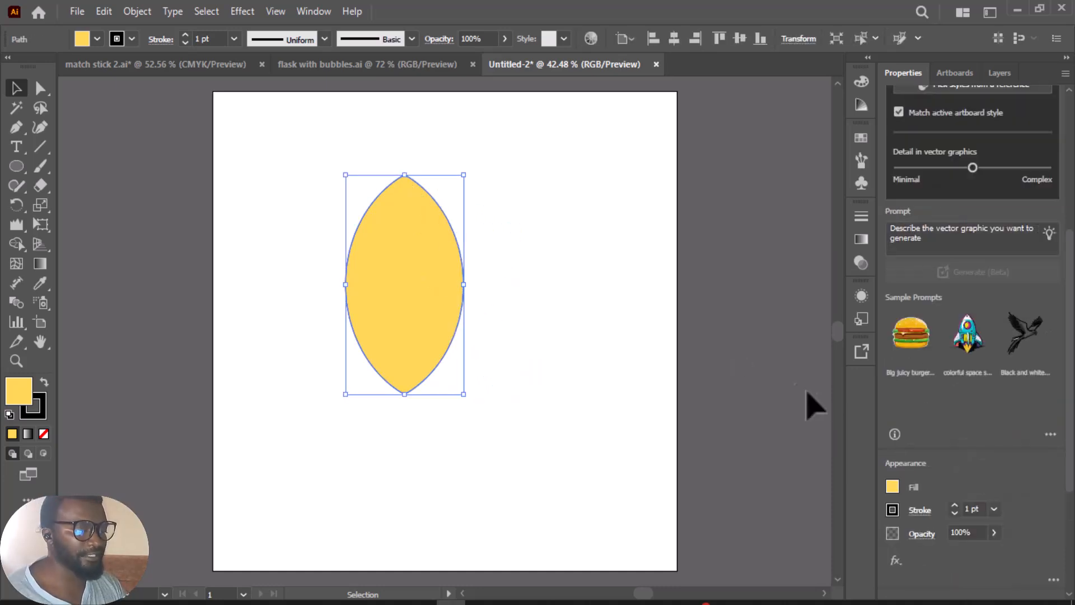
left_click(954, 514)
left_click(614, 383)
Step: Create a smaller copy of the yellow leaf filled with orange FFB855 and place it at the yellow leaf's base
left_click(408, 284)
left_click_drag(405, 284, 498, 284)
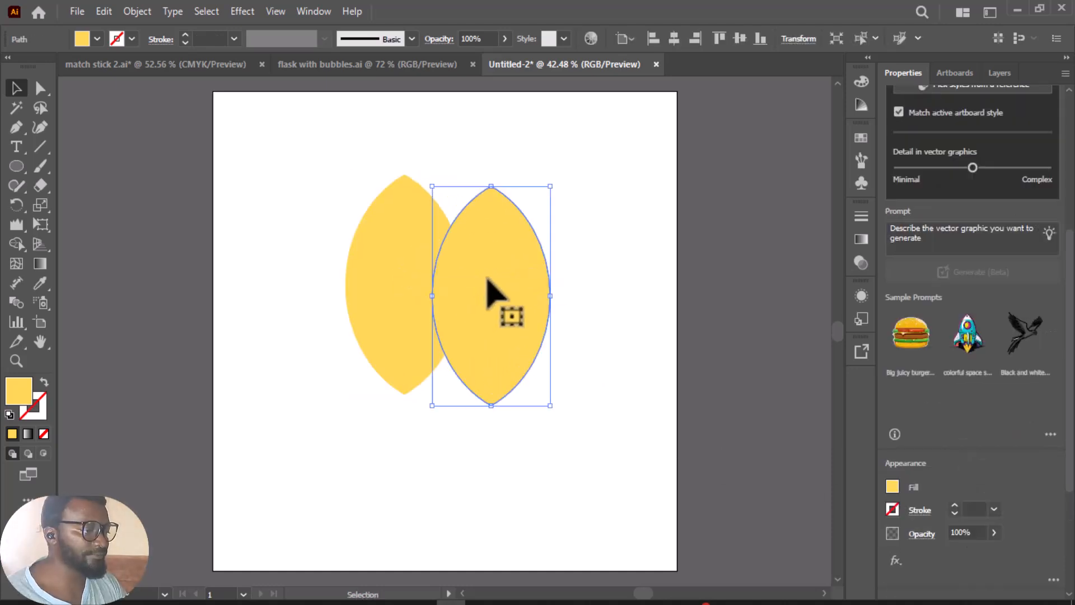
left_click(896, 489)
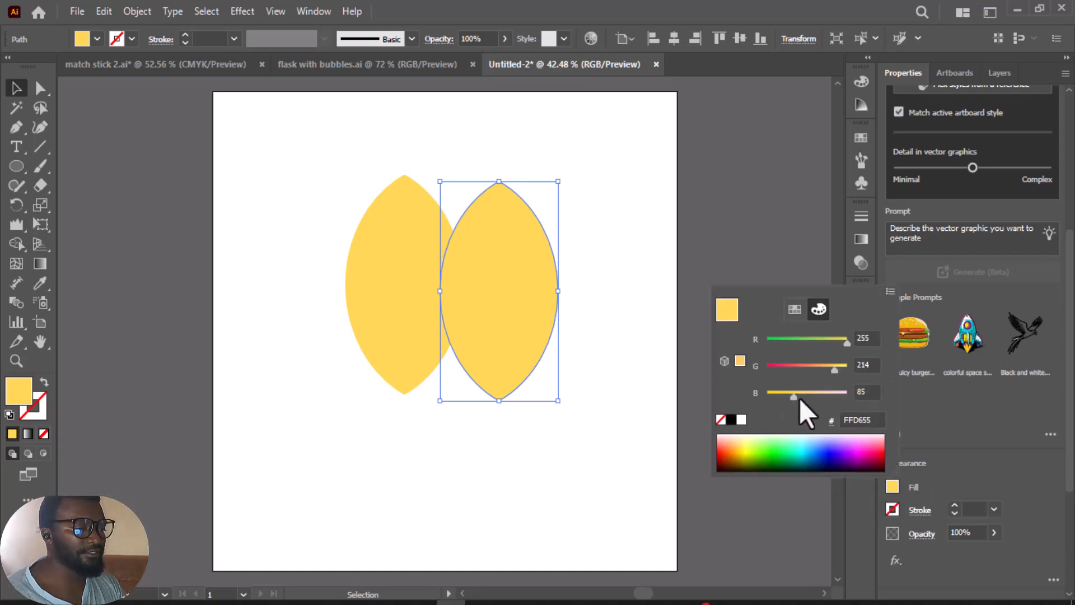
left_click_drag(832, 370, 821, 370)
left_click(591, 281)
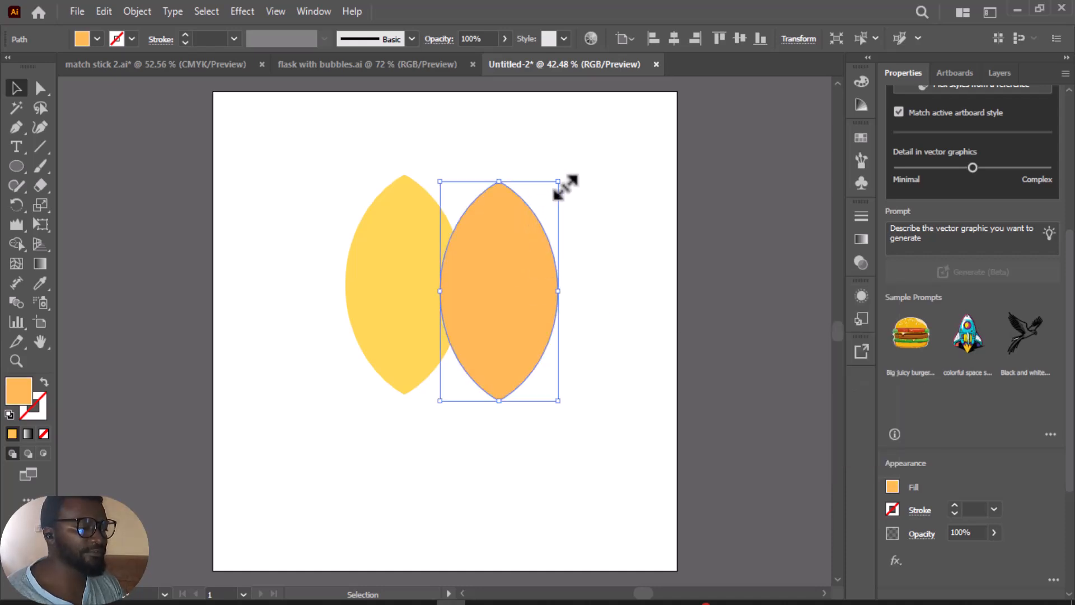
left_click_drag(558, 181, 524, 244)
Step: Create an even smaller copy of the orange leaf filled with FFB830 and place it at the flame's base
left_click_drag(488, 307, 543, 299)
left_click(893, 487)
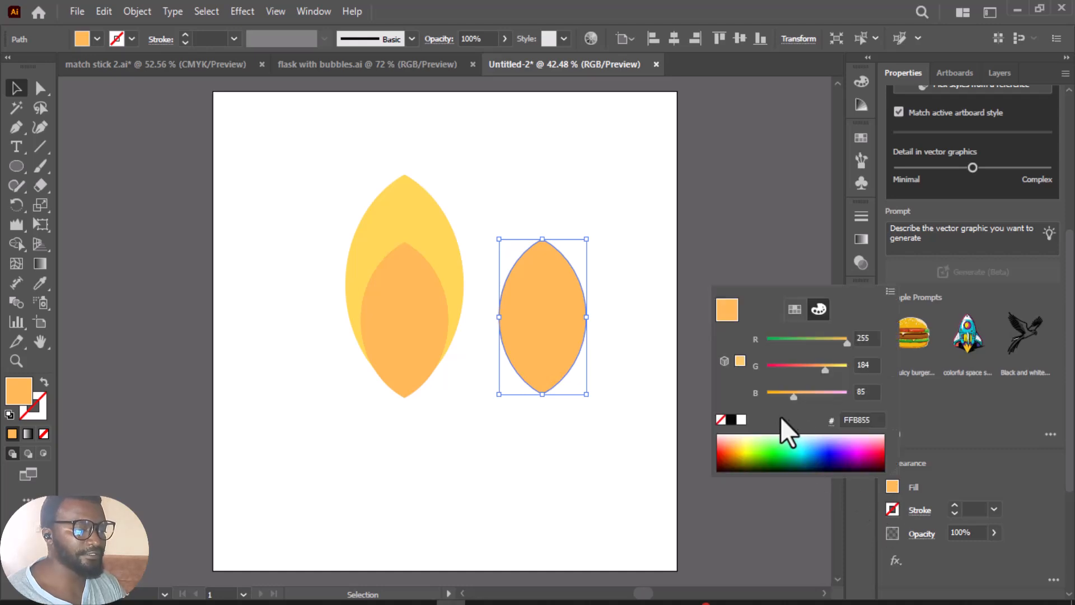
left_click_drag(793, 399, 782, 401)
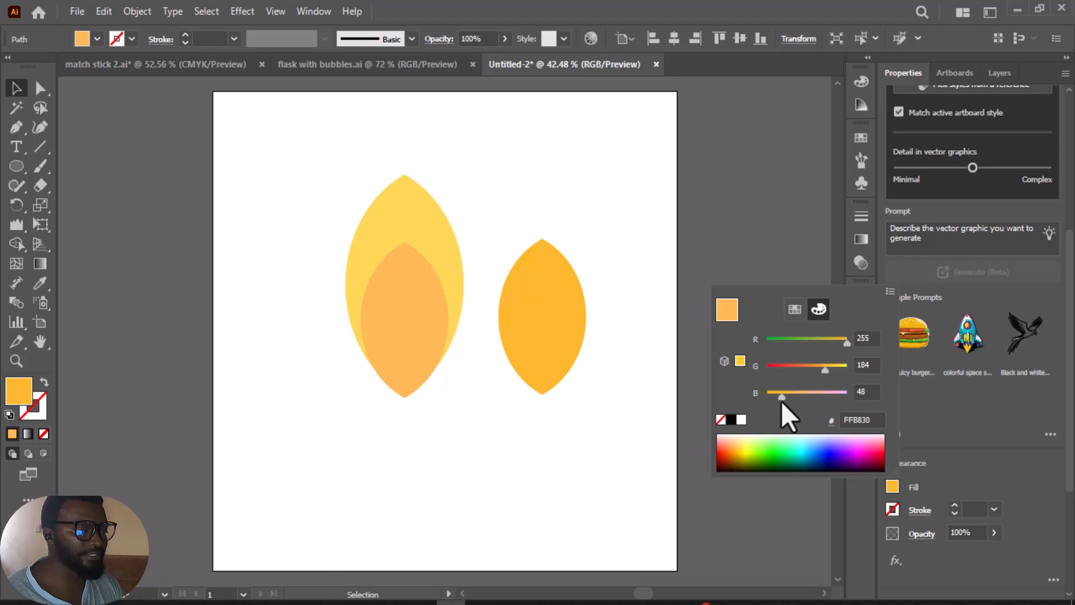
left_click(559, 281)
left_click_drag(585, 240, 554, 300)
left_click_drag(535, 364, 415, 366)
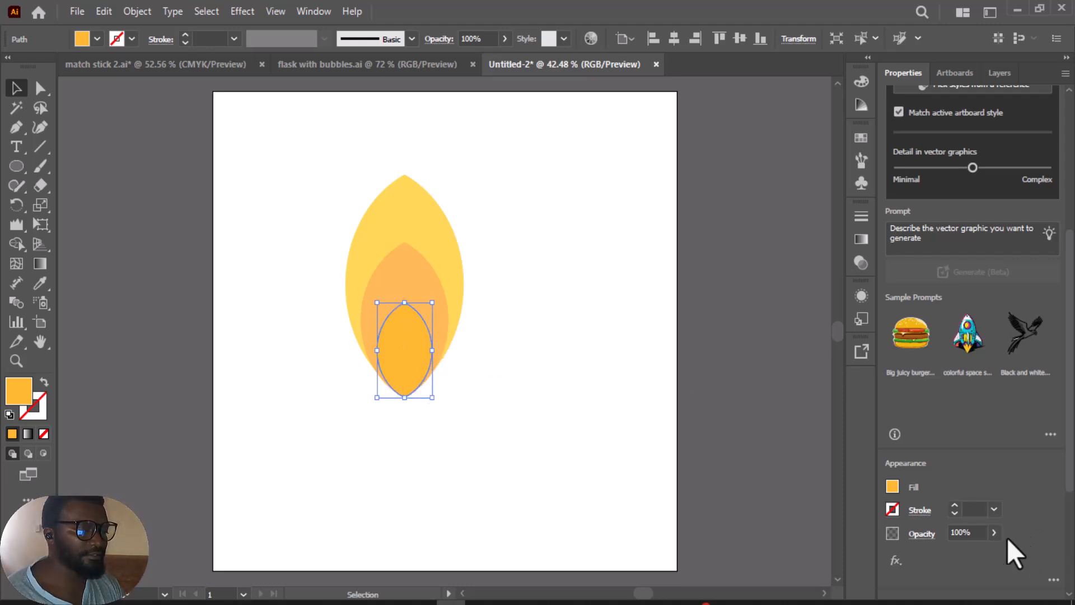
Step: Lower the green value of the innermost leaf's fill to make it a deeper orange
left_click(892, 486)
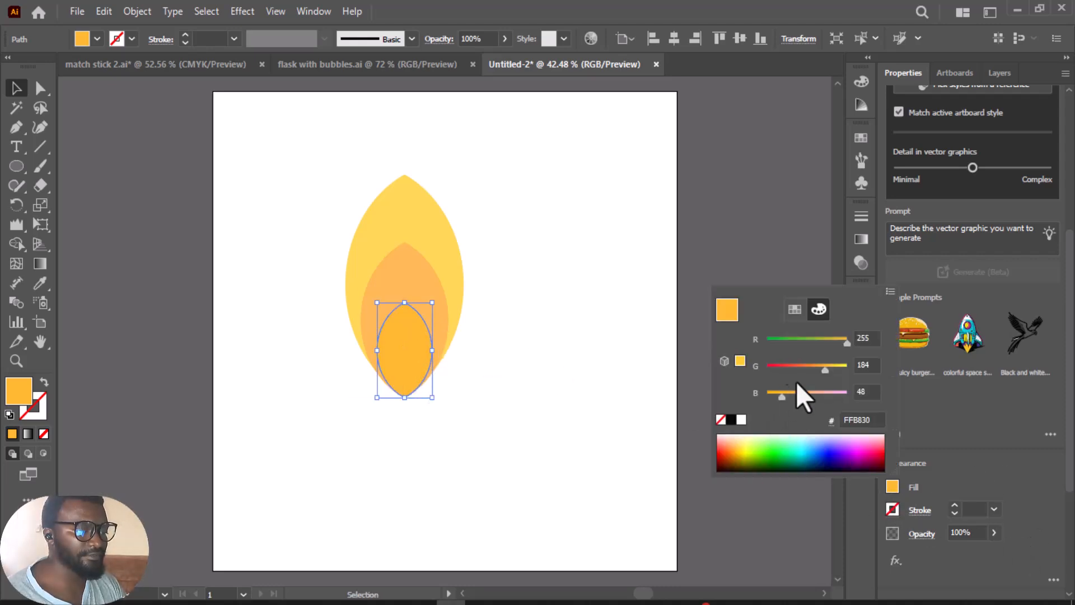
left_click_drag(824, 372, 807, 372)
left_click(508, 289)
left_click(463, 320)
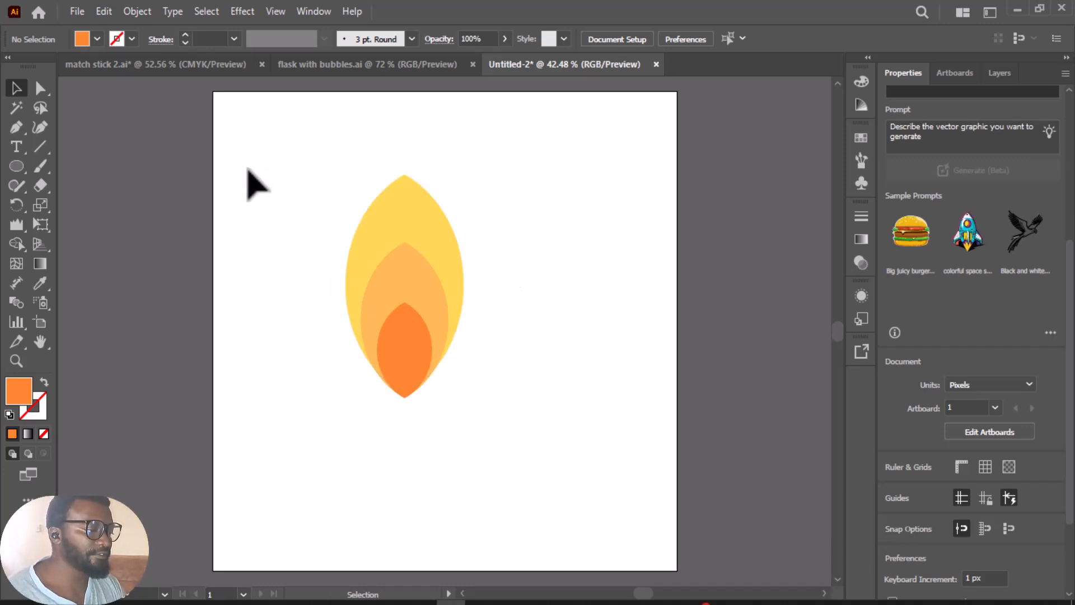
Step: Group the three leaf shapes that form the flame
left_click_drag(250, 153, 530, 441)
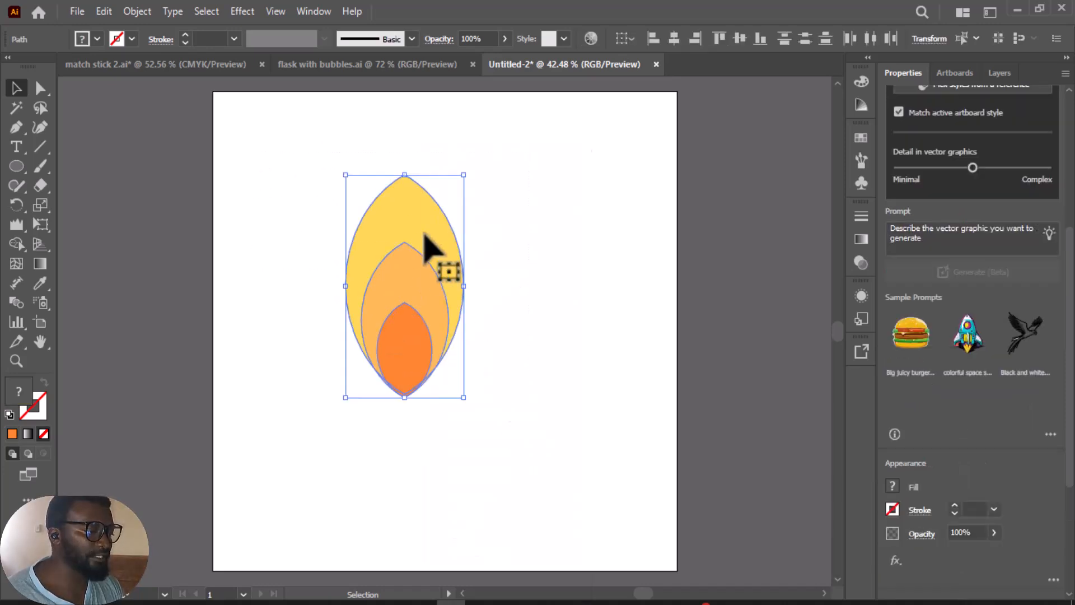
right_click(427, 245)
left_click(477, 325)
Step: Move the flame group up near the artboard's upper edge and tilt it slightly counterclockwise
left_click_drag(450, 241, 438, 189)
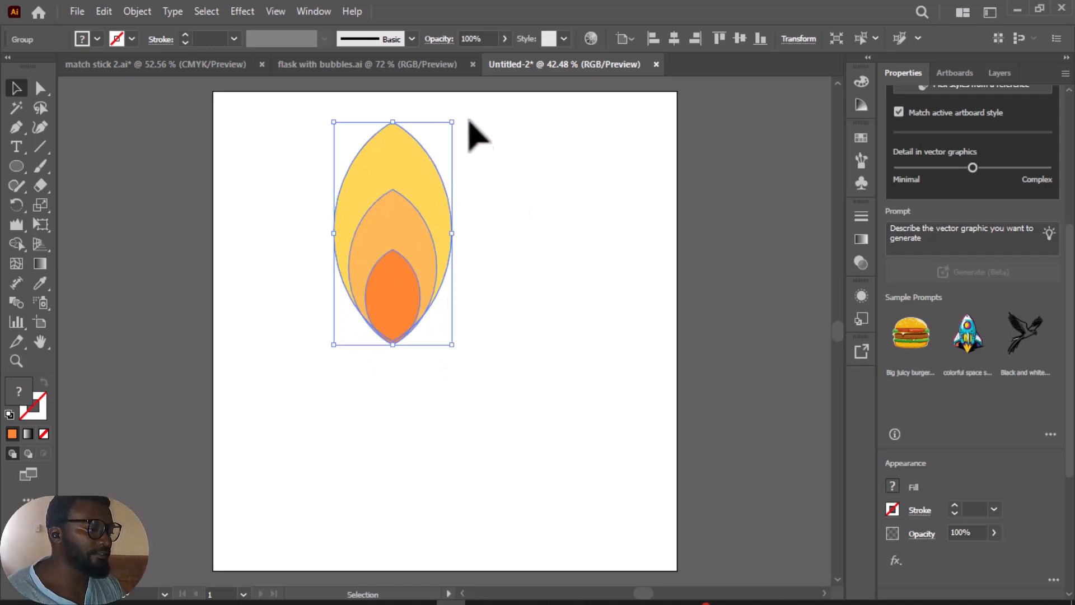
left_click_drag(454, 112, 439, 115)
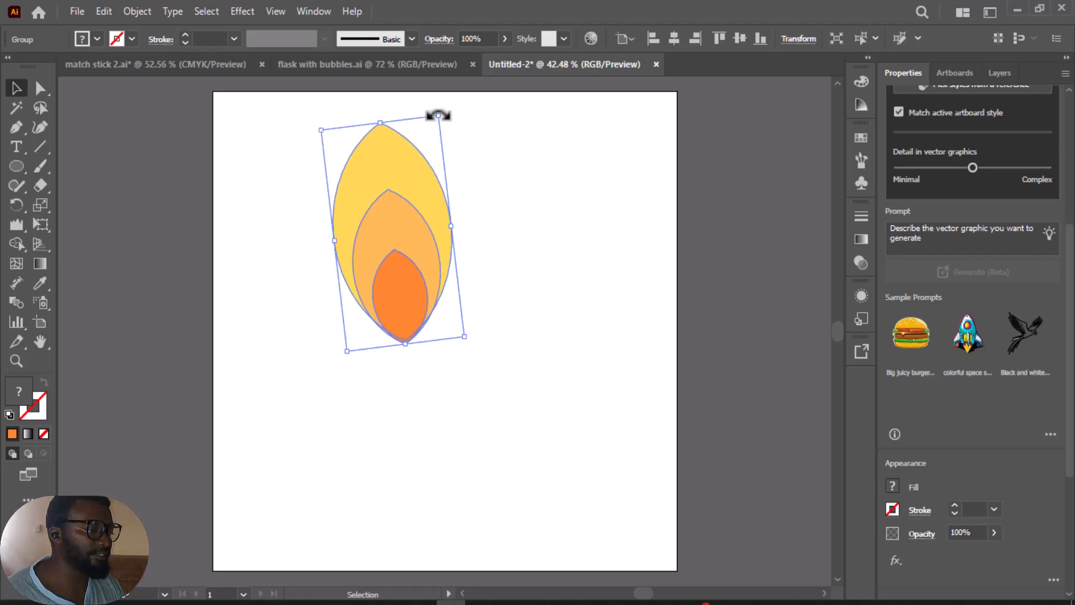
left_click(492, 189)
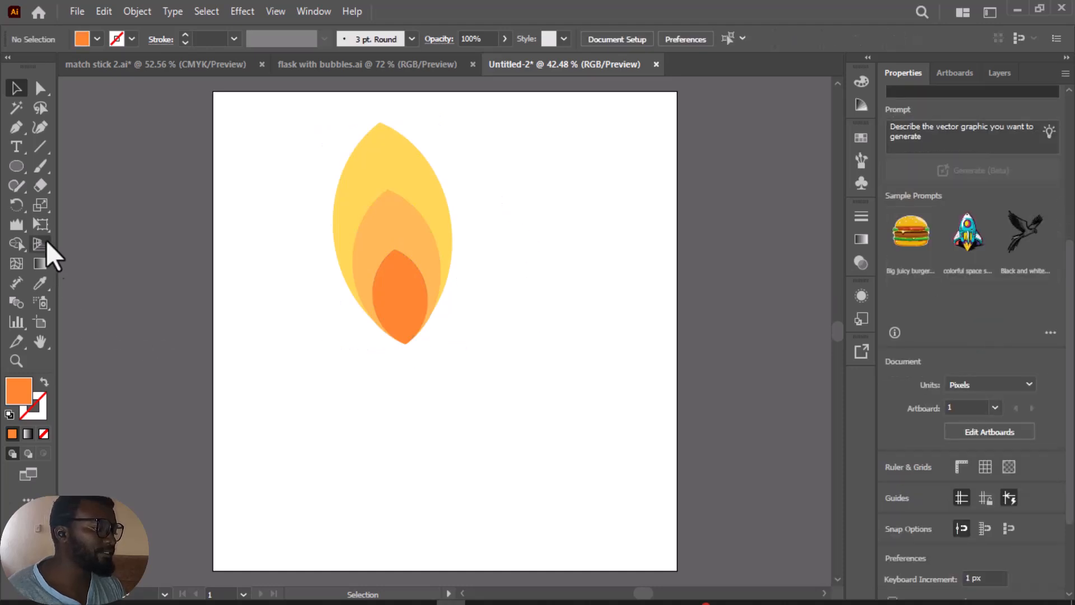
Step: Draw a narrow, tall rounded rectangle on Layer 2 just below the flame as the matchstick
left_click_drag(17, 168, 65, 208)
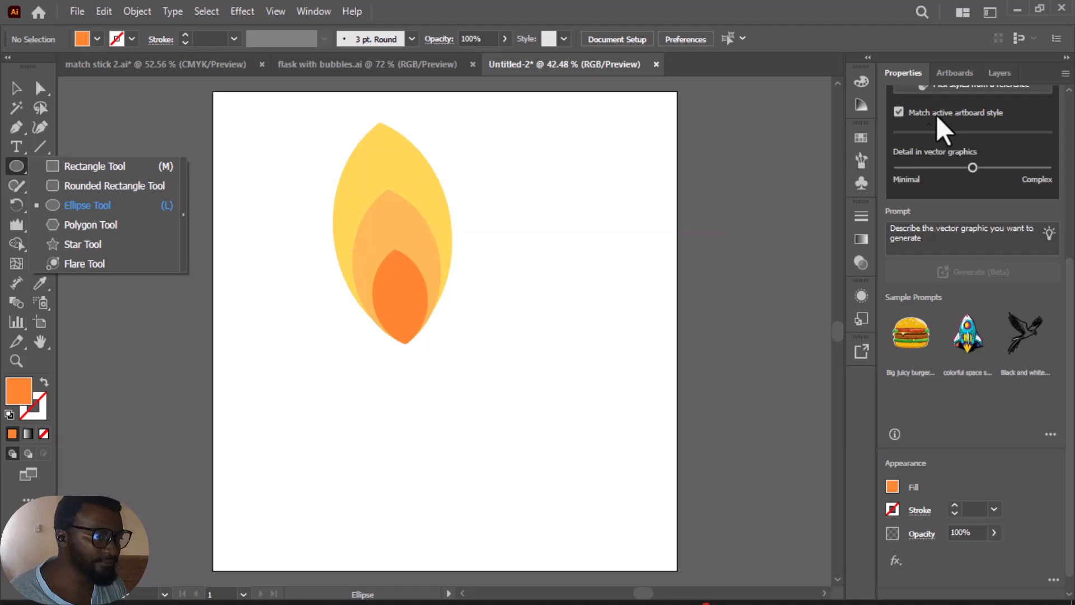
left_click(1002, 73)
left_click(927, 164)
left_click(931, 162)
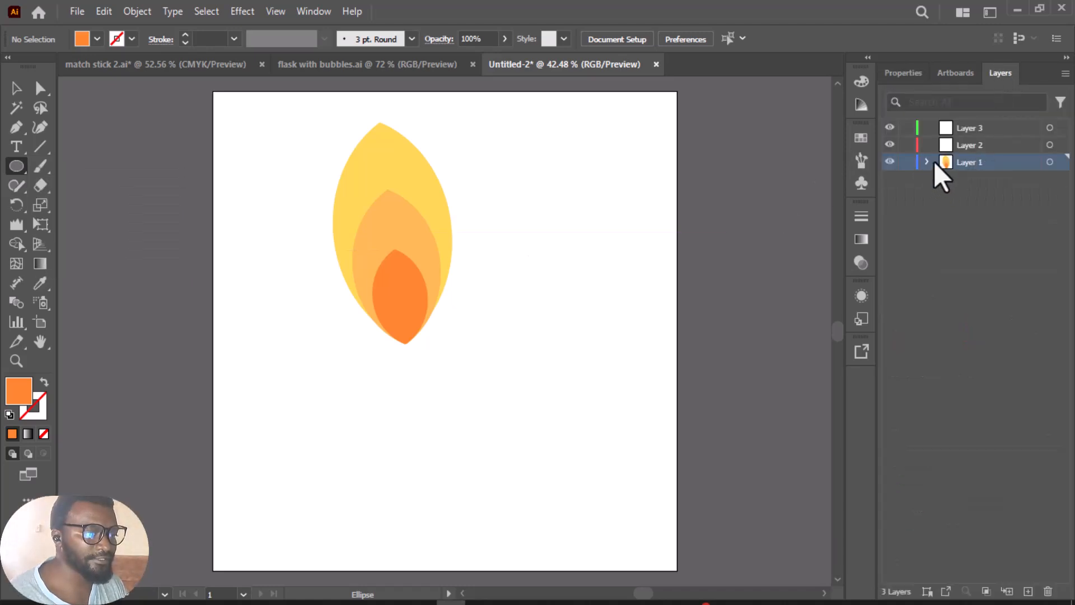
left_click(977, 147)
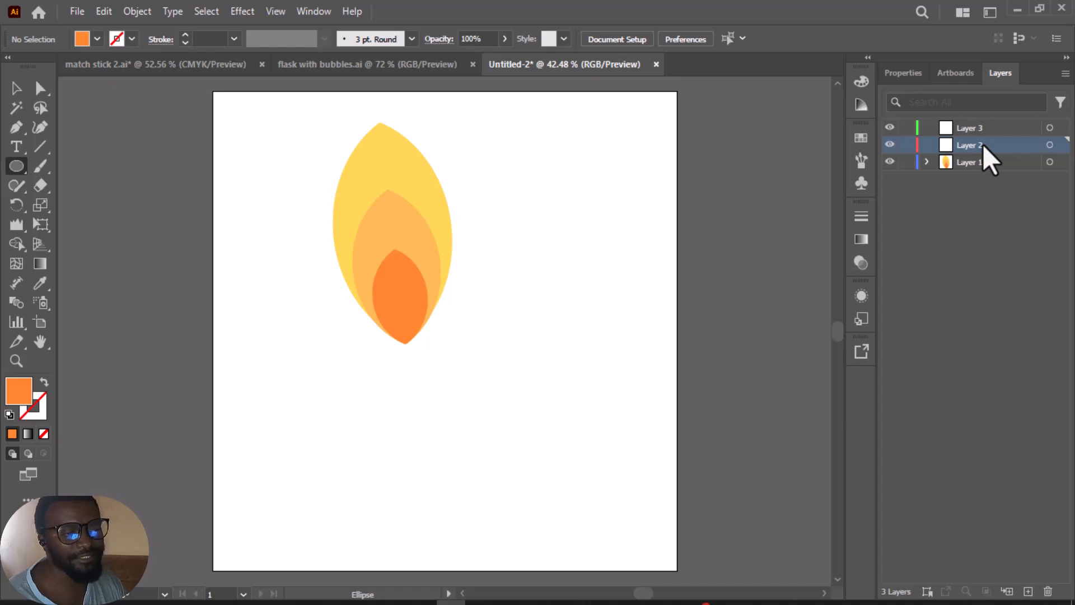
left_click(11, 171)
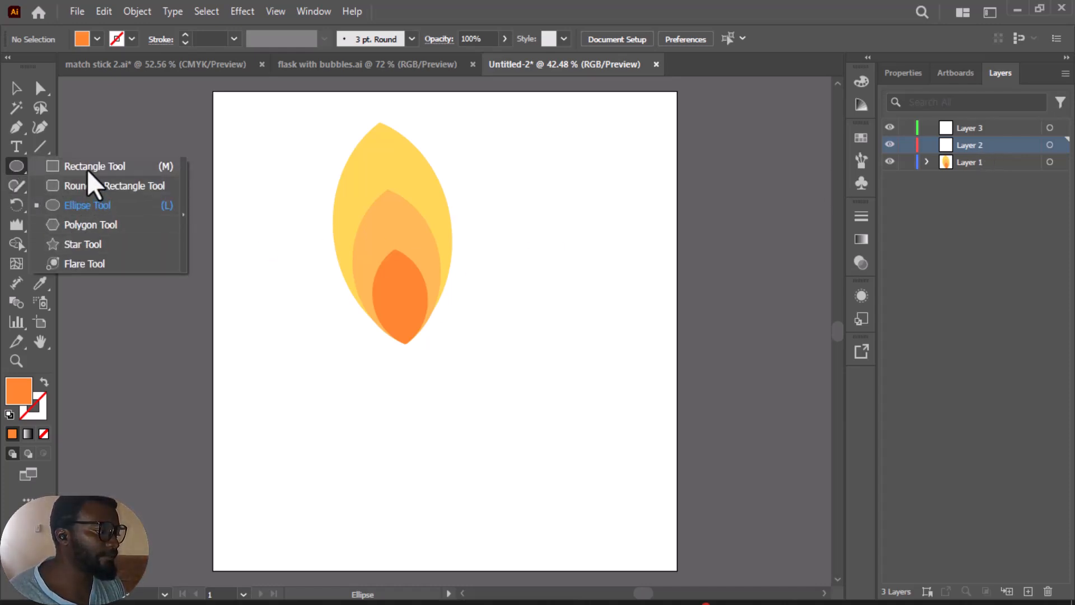
left_click(87, 168)
left_click(15, 163)
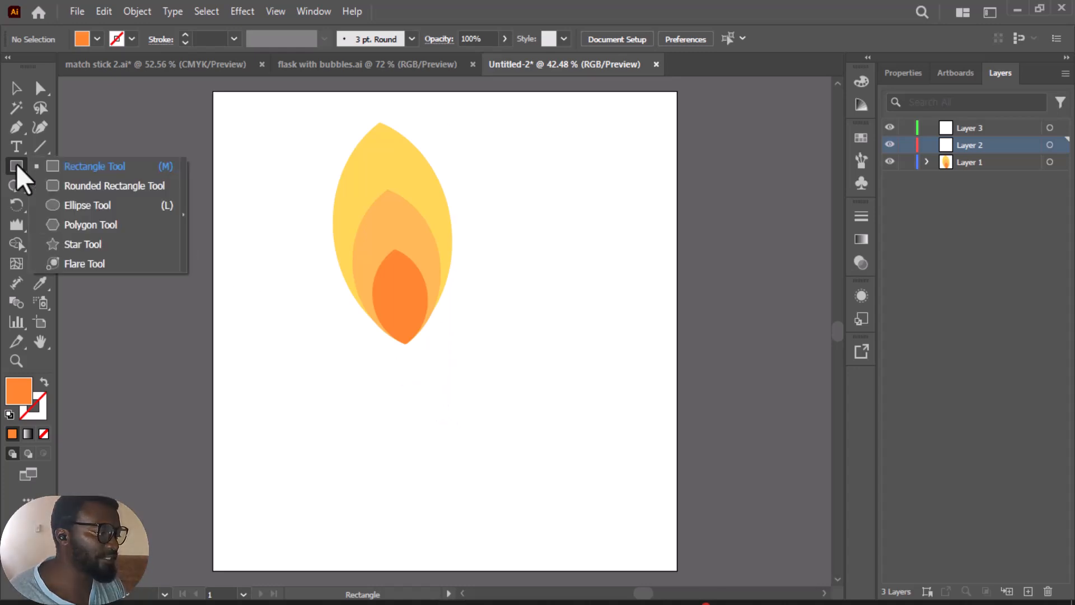
left_click(106, 185)
left_click_drag(409, 372, 423, 504)
scroll(426, 367, "up", 2)
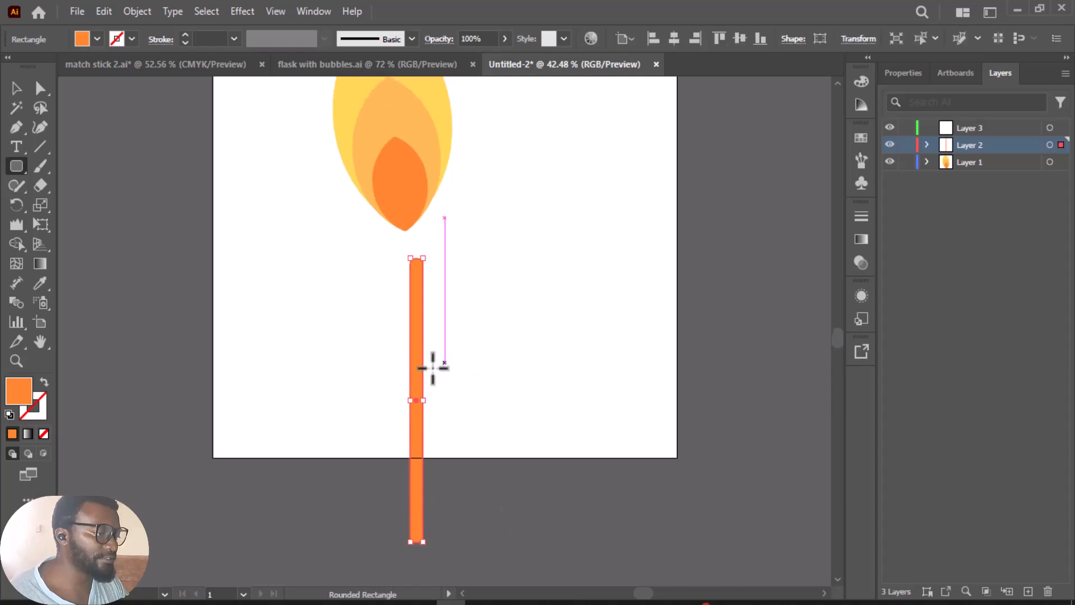
Step: Widen the stick slightly and change its fill to the red-orange FF5930
left_click(17, 88)
left_click_drag(423, 400, 428, 401)
left_click(908, 72)
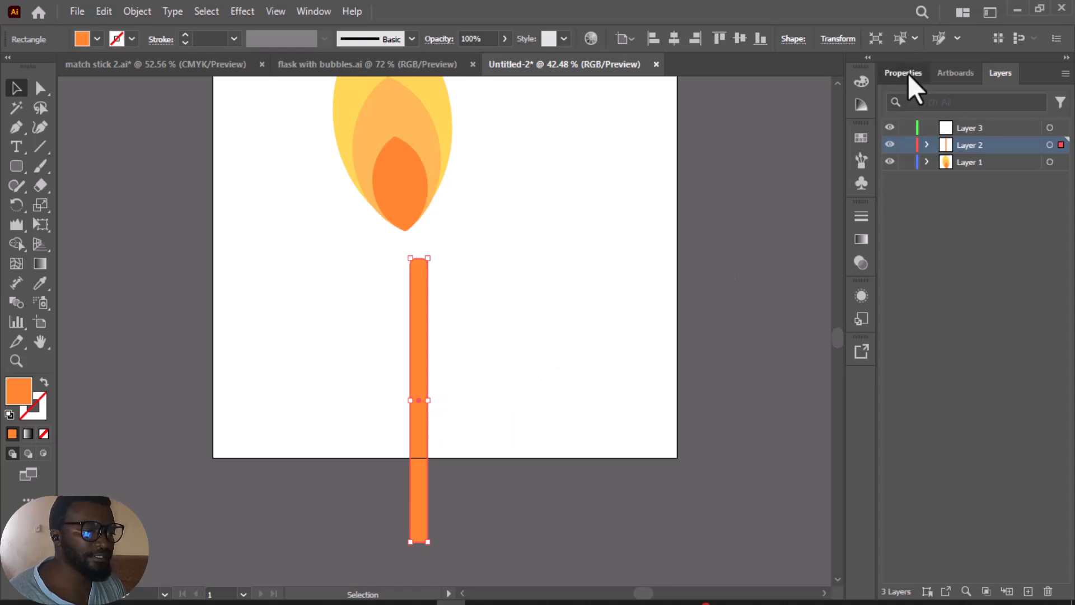
left_click(898, 491)
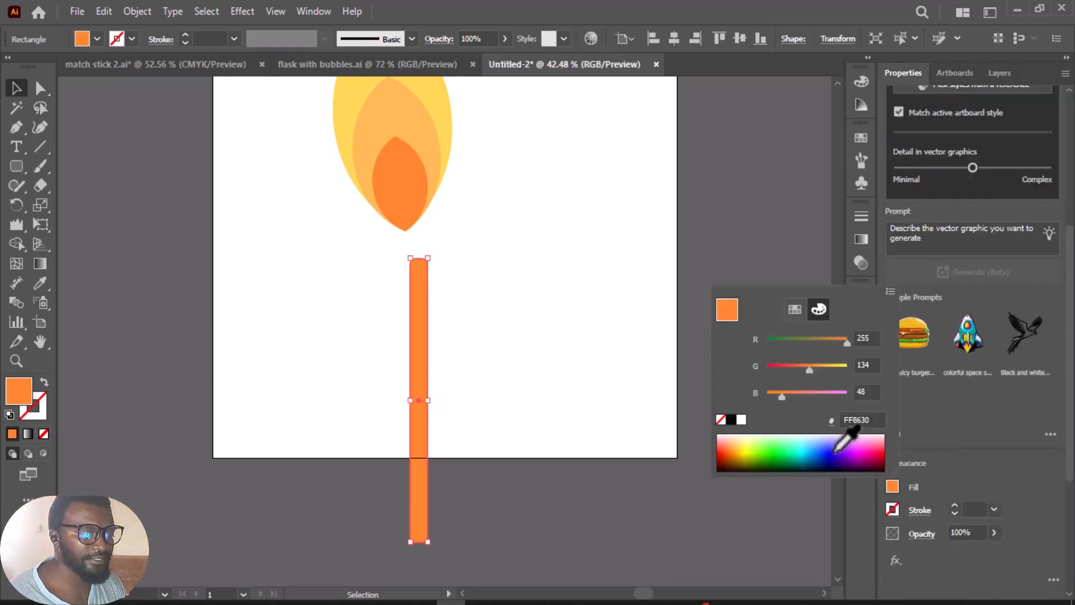
left_click_drag(806, 371, 792, 371)
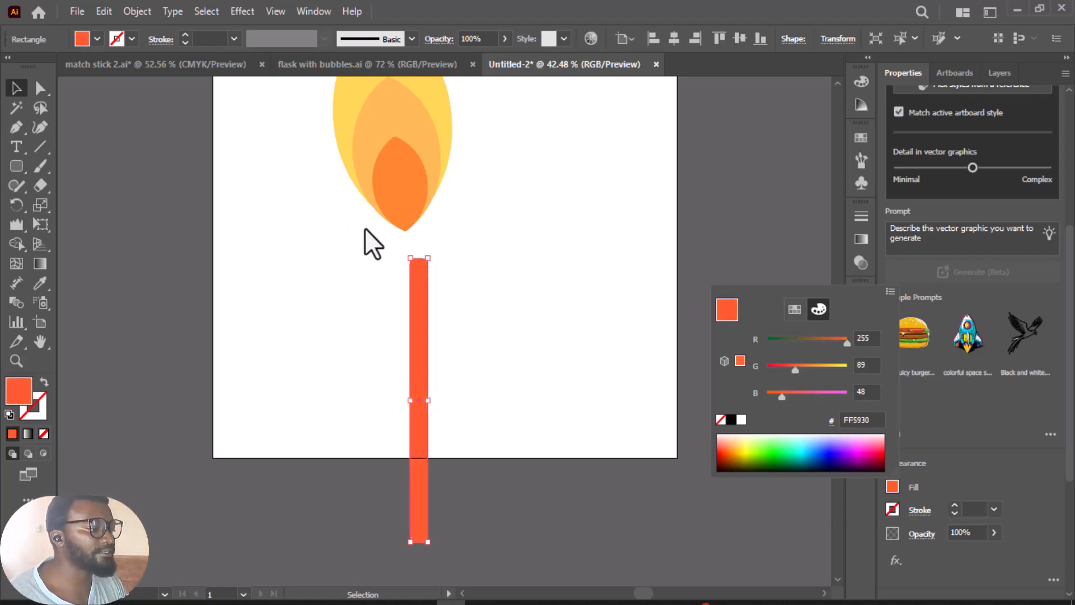
left_click(445, 277)
Step: Tilt the stick counterclockwise and place its upper end over the flame's base
left_click_drag(422, 370, 448, 328)
left_click_drag(449, 217, 420, 213)
mouse_move(432, 324)
left_mouse_down()
mouse_move(443, 336)
mouse_move(428, 321)
left_mouse_up()
scroll(516, 401, "up", 3)
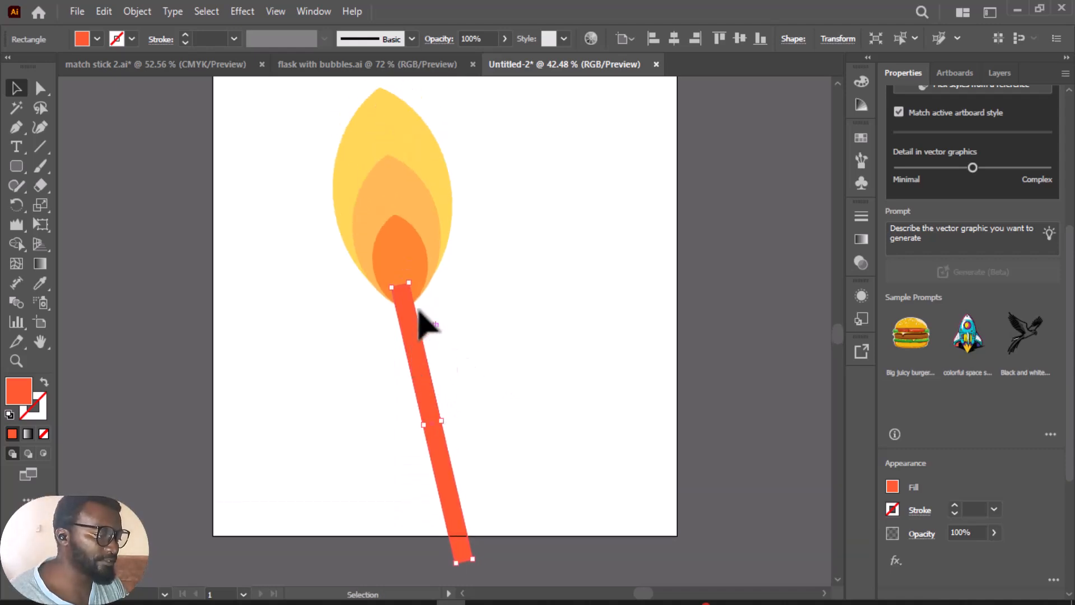
Step: Make the stick slightly thicker and shorten its lower end so it fits within the artboard
left_click_drag(410, 282, 424, 276)
left_click_drag(435, 390, 429, 389)
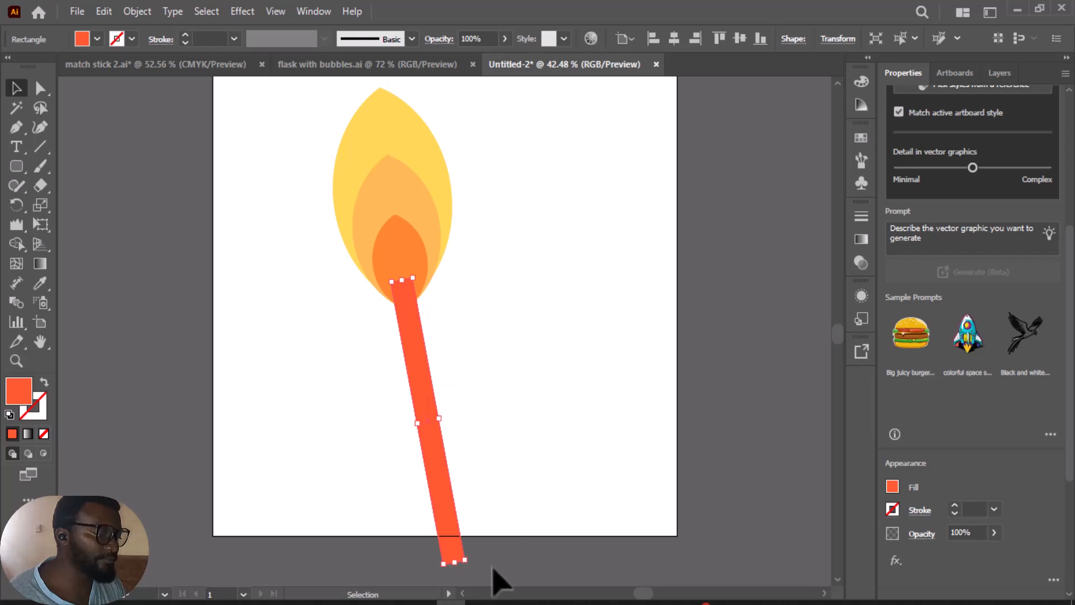
left_click_drag(454, 562, 447, 518)
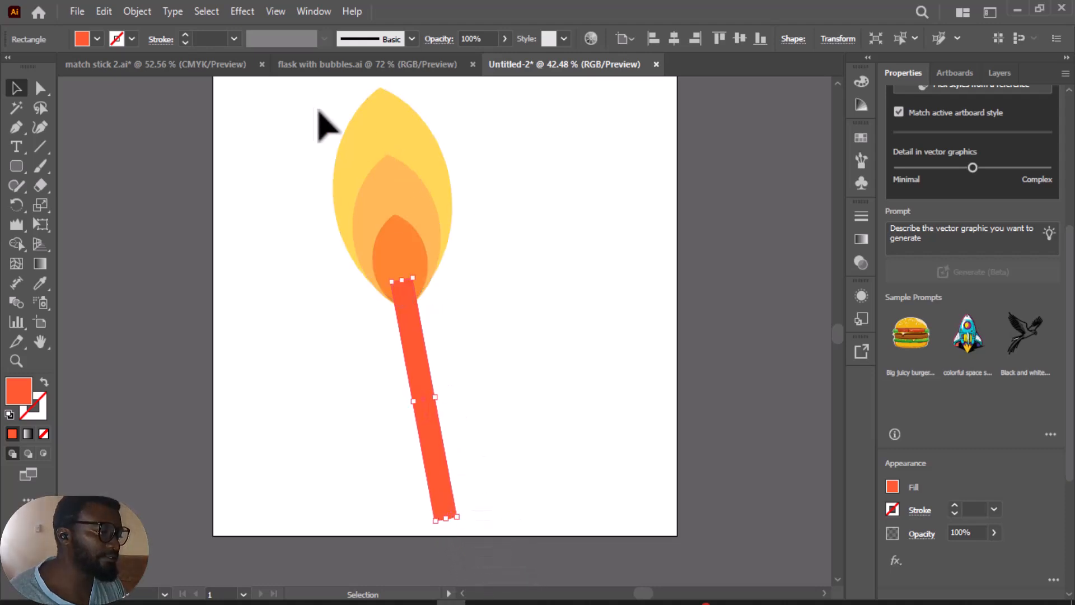
Step: Scale the flame group down a little and align the flame and the stick's upper end with each other
left_click(367, 151)
left_click_drag(438, 80, 418, 107)
left_click_drag(388, 179, 395, 179)
left_click(516, 299)
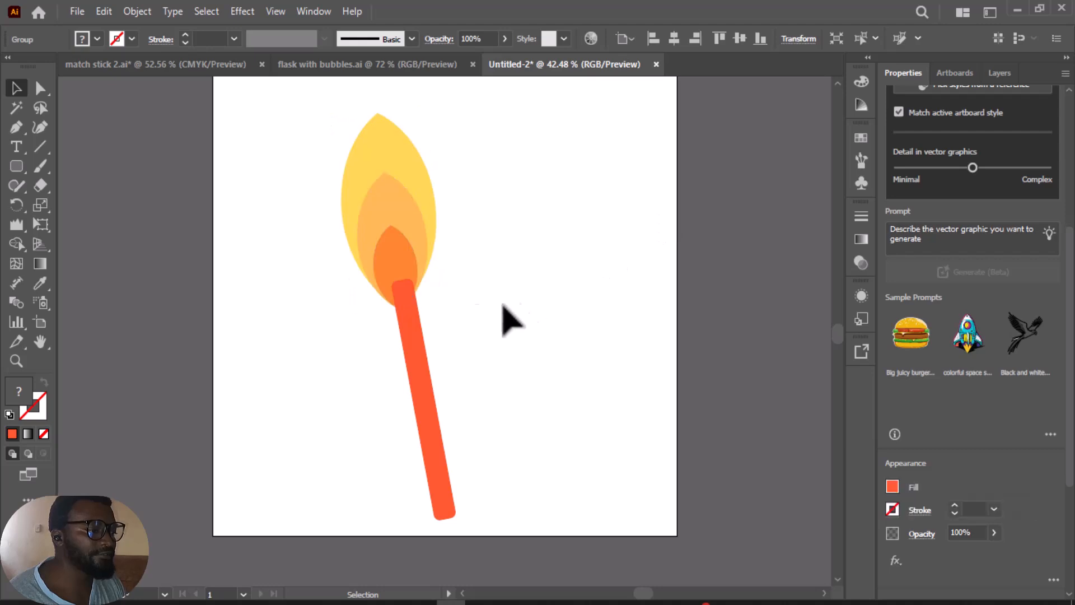
left_click_drag(403, 309, 396, 309)
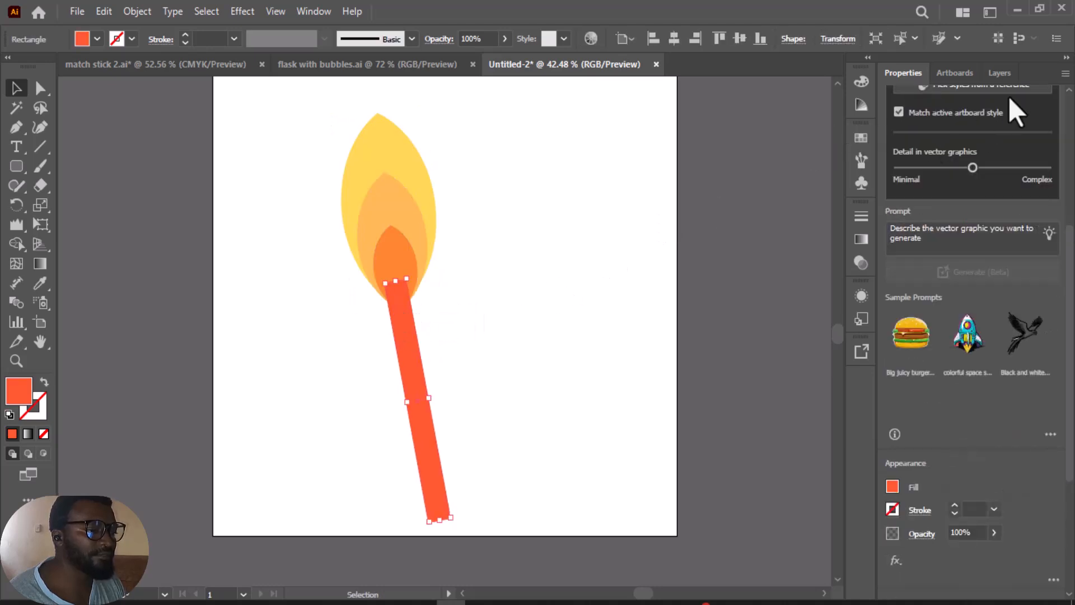
Step: Move Layer 1 above Layer 2 so the flame sits in front of the stick
left_click(1000, 73)
left_click(972, 163)
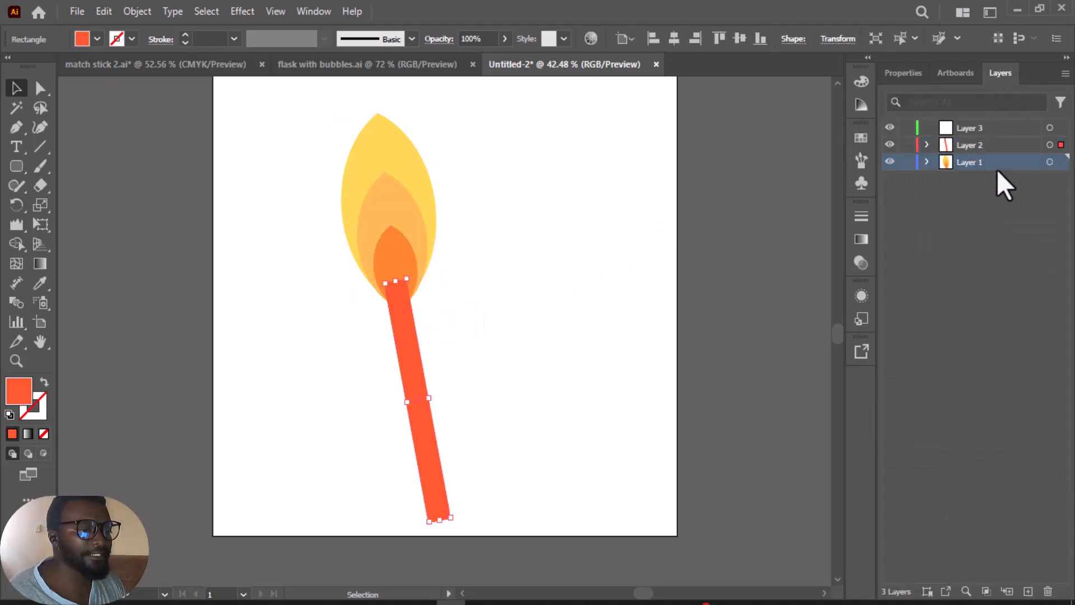
left_click_drag(968, 165, 968, 144)
left_click(607, 254)
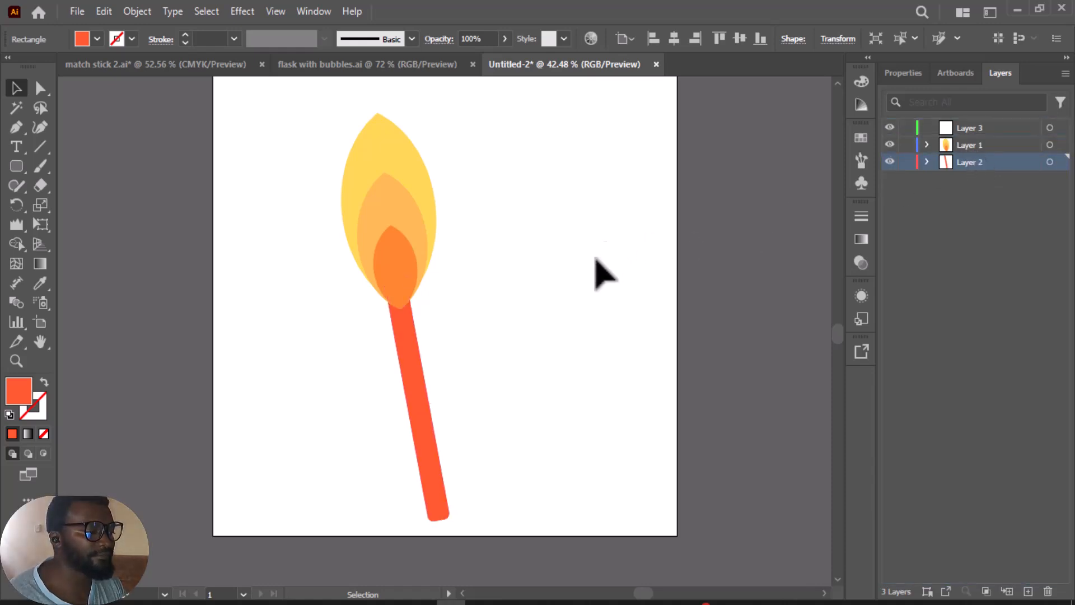
scroll(468, 353, "up", 1)
left_click_drag(361, 197, 537, 480)
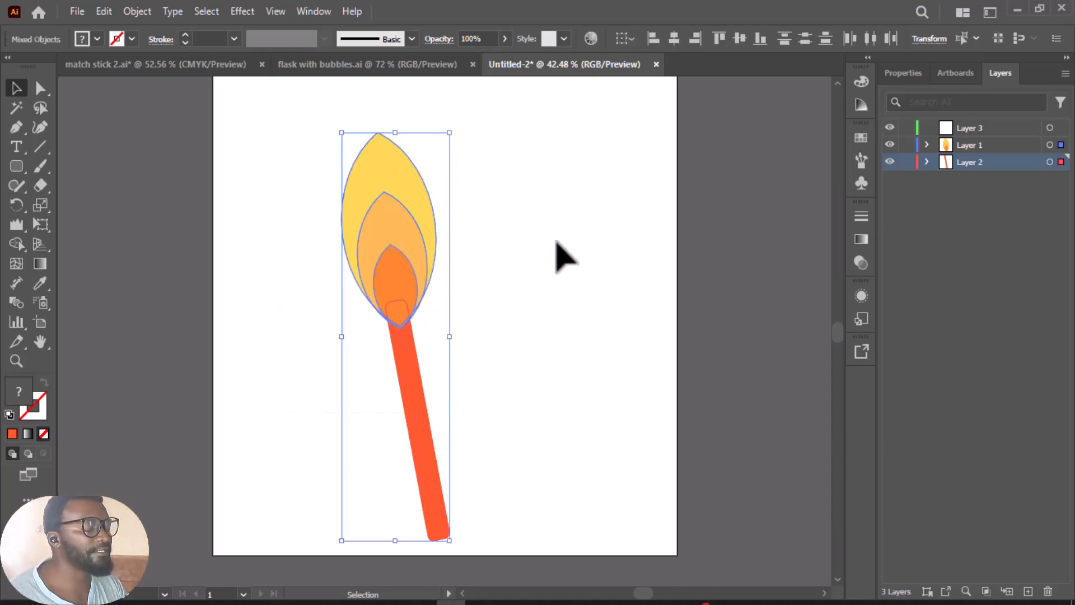
left_click(504, 274)
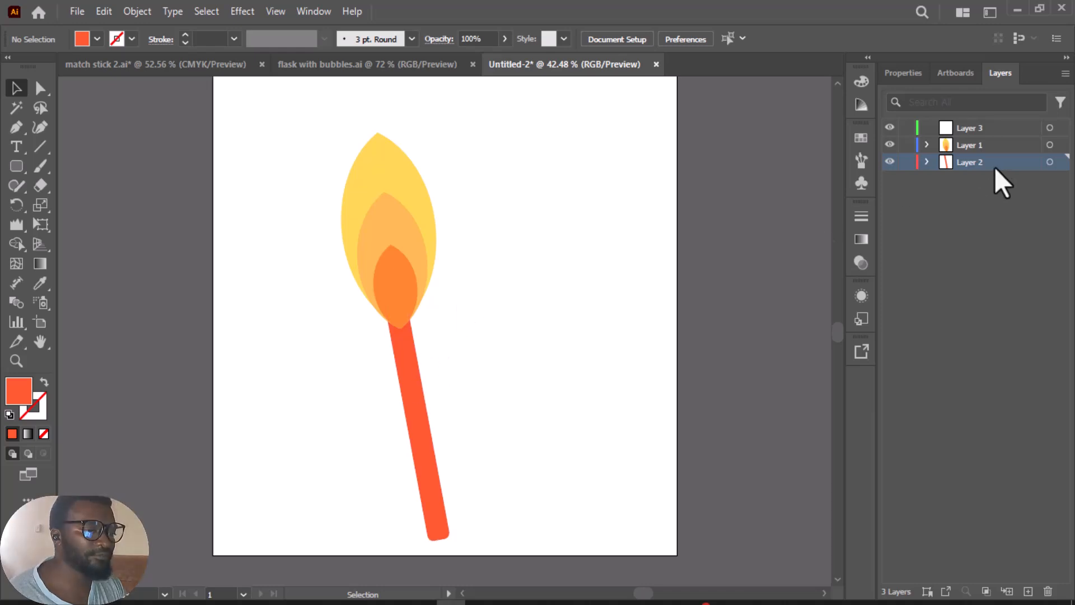
Step: Rename Layer 2 as stick and Layer 1 as flame, and delete the empty Layer 3
double_click(973, 163)
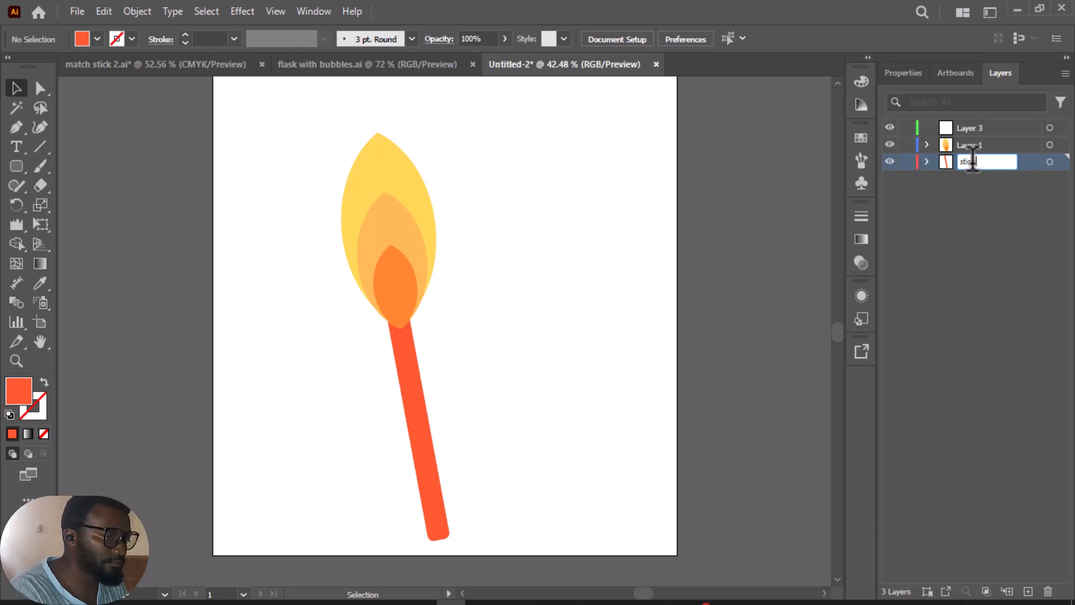
key("Return")
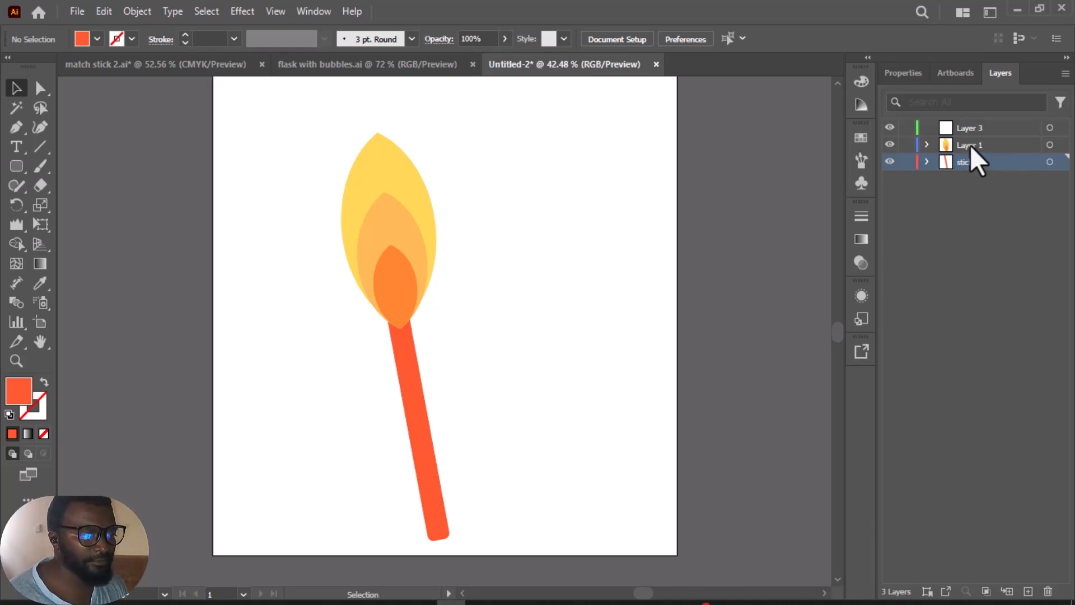
double_click(971, 144)
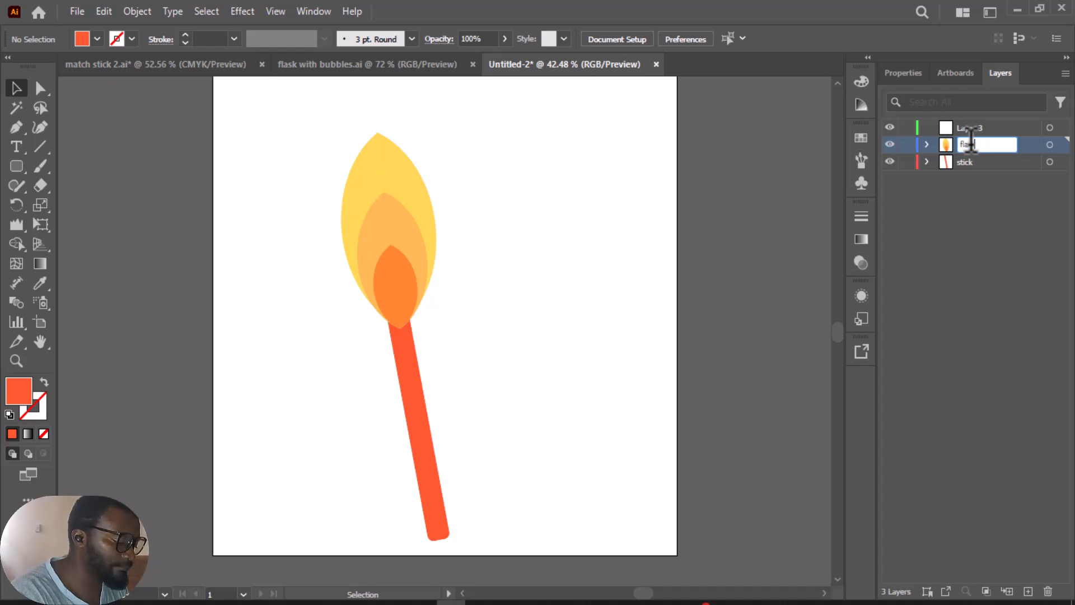
key("Return")
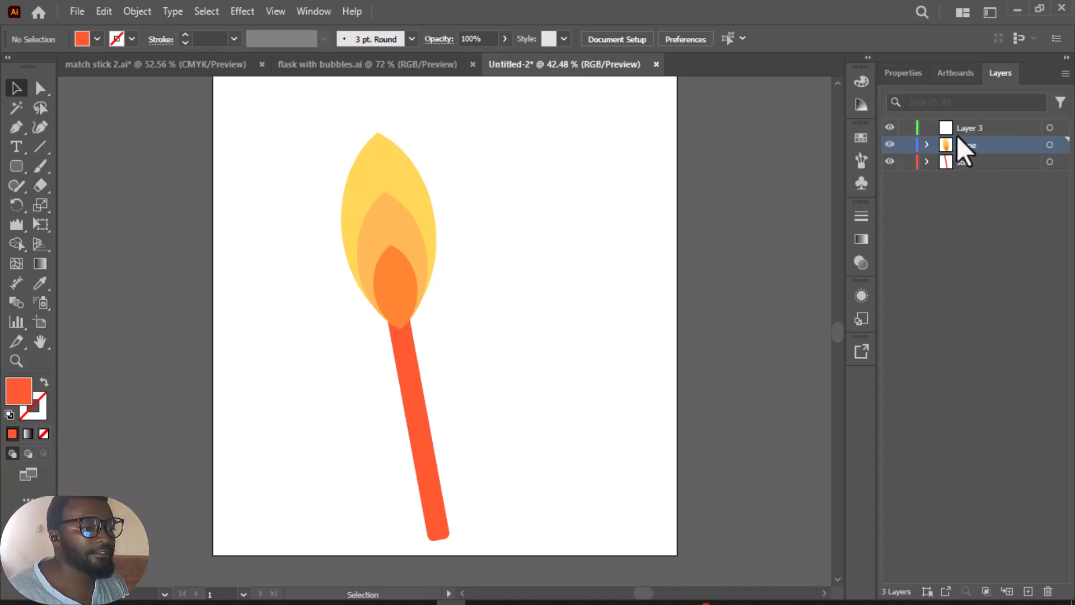
left_click(962, 129)
left_click(1048, 592)
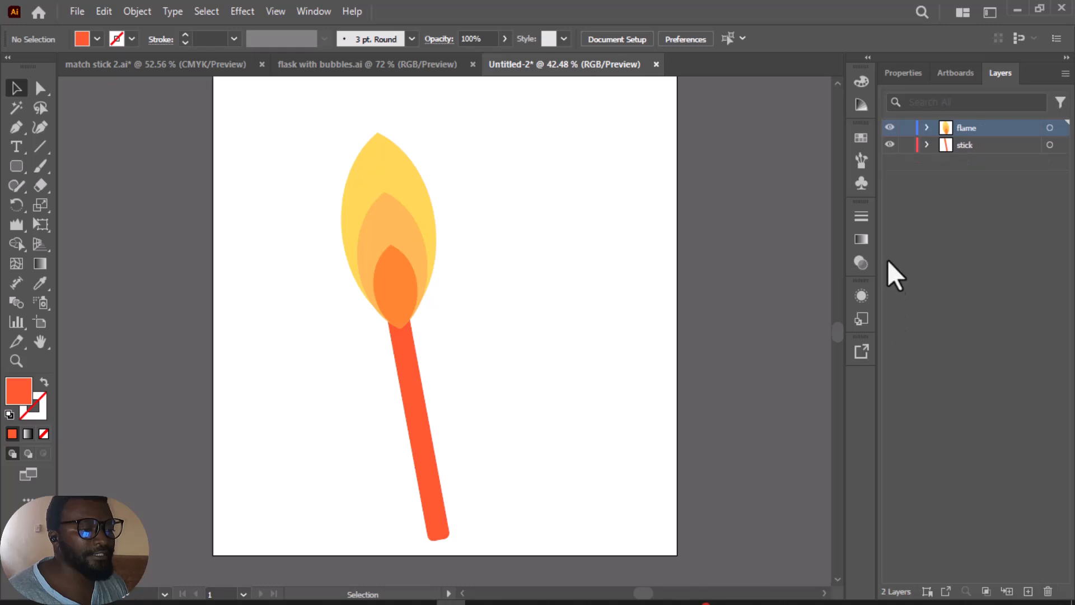
Step: Duplicate the whole matchstick, flame and stick together, and place the copy to the right of the original
scroll(489, 264, "up", 2)
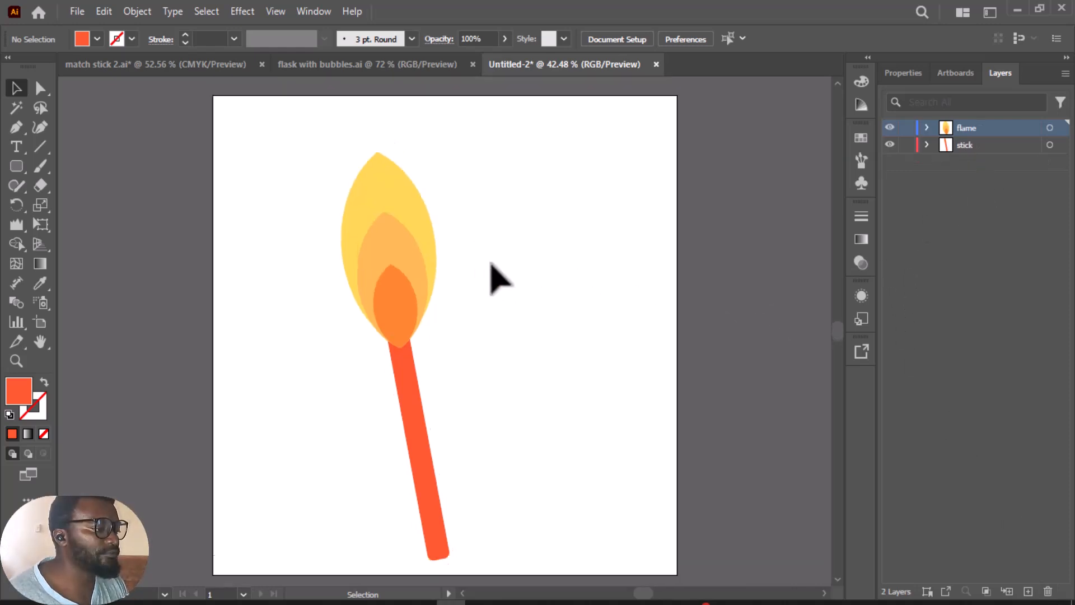
scroll(491, 263, "down", 3)
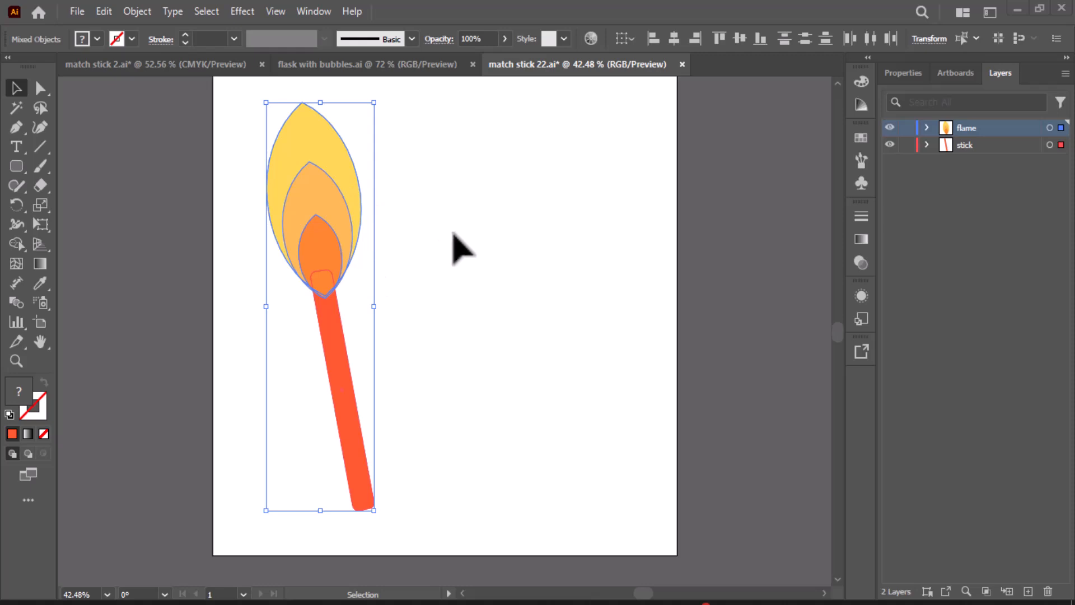
left_click(451, 232)
left_click_drag(214, 89, 465, 439)
left_click_drag(339, 238, 517, 221)
left_click(621, 213)
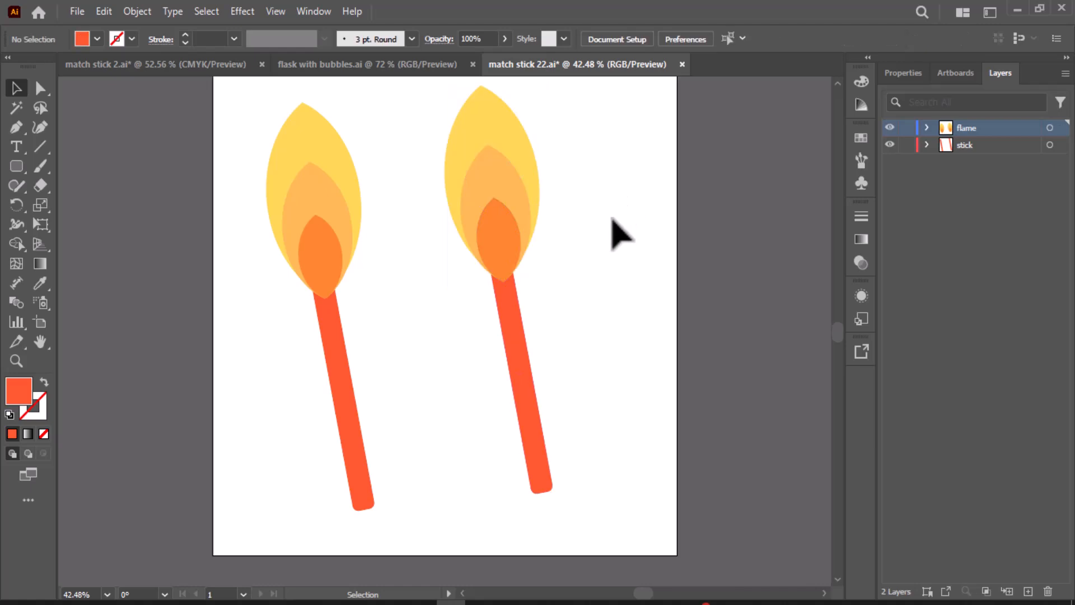
Step: Roughen the edges of all three leaf shapes in the copied matchstick's flame with the Wrinkle tool
scroll(628, 355, "up", 2)
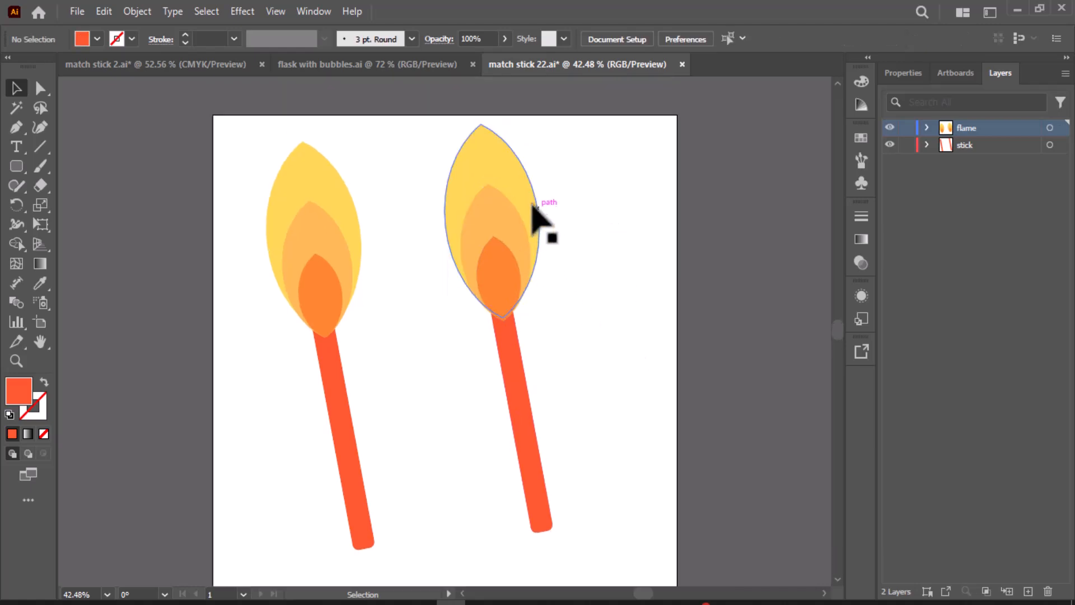
left_click(510, 188)
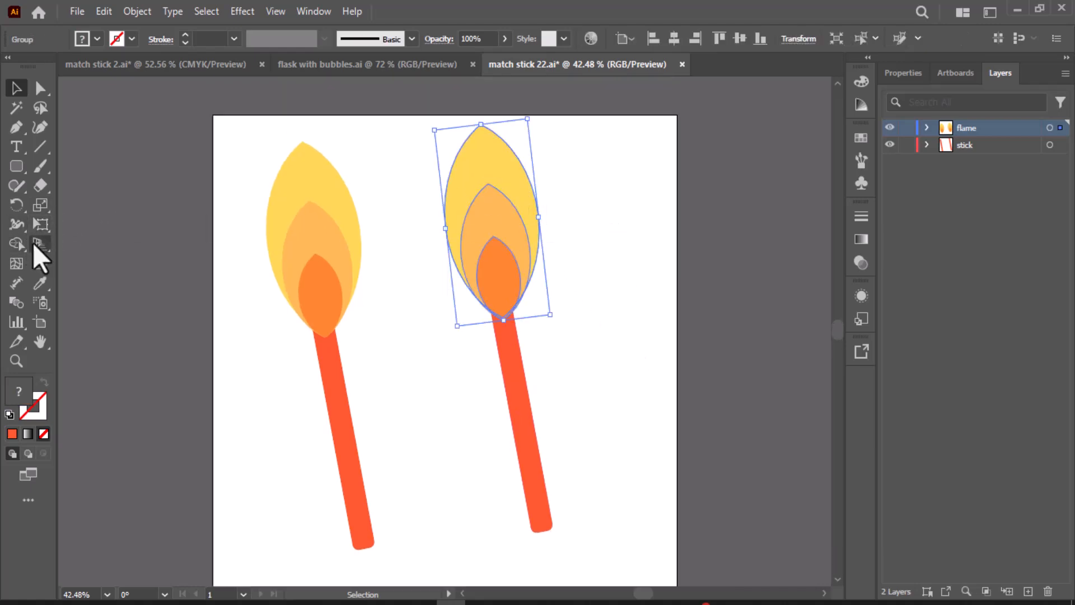
left_click(21, 225)
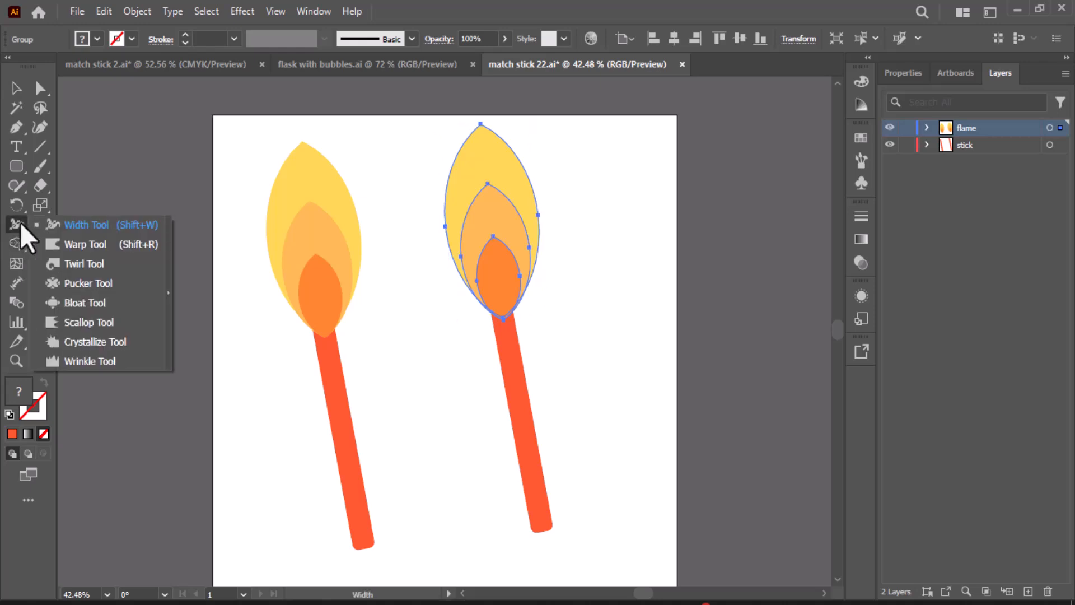
left_click(102, 365)
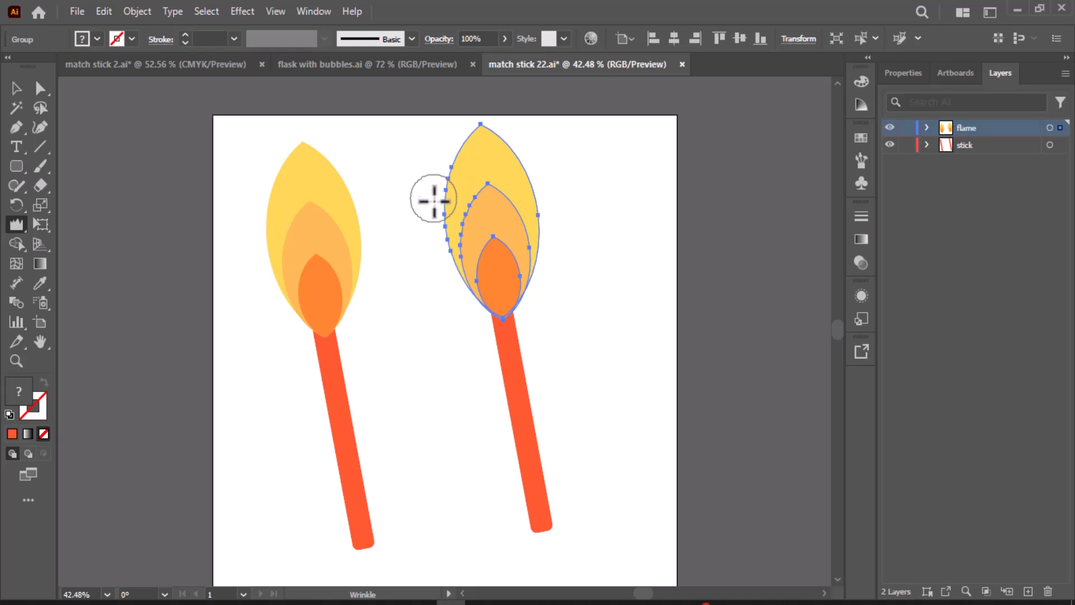
mouse_move(436, 212)
left_mouse_down()
mouse_move(445, 241)
mouse_move(469, 213)
left_mouse_up()
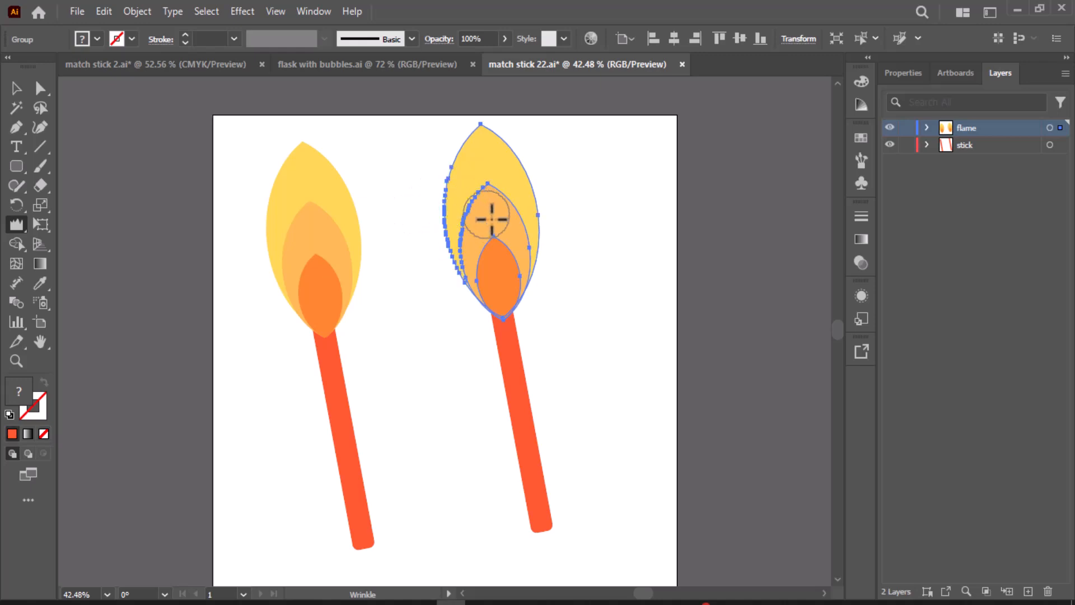
mouse_move(541, 237)
left_mouse_down()
mouse_move(546, 196)
mouse_move(523, 220)
mouse_move(470, 135)
mouse_move(480, 140)
mouse_move(488, 96)
mouse_move(480, 219)
mouse_move(470, 210)
left_mouse_up()
mouse_move(457, 158)
left_mouse_down()
mouse_move(540, 228)
mouse_move(525, 185)
left_mouse_up()
left_click_drag(499, 271, 480, 112)
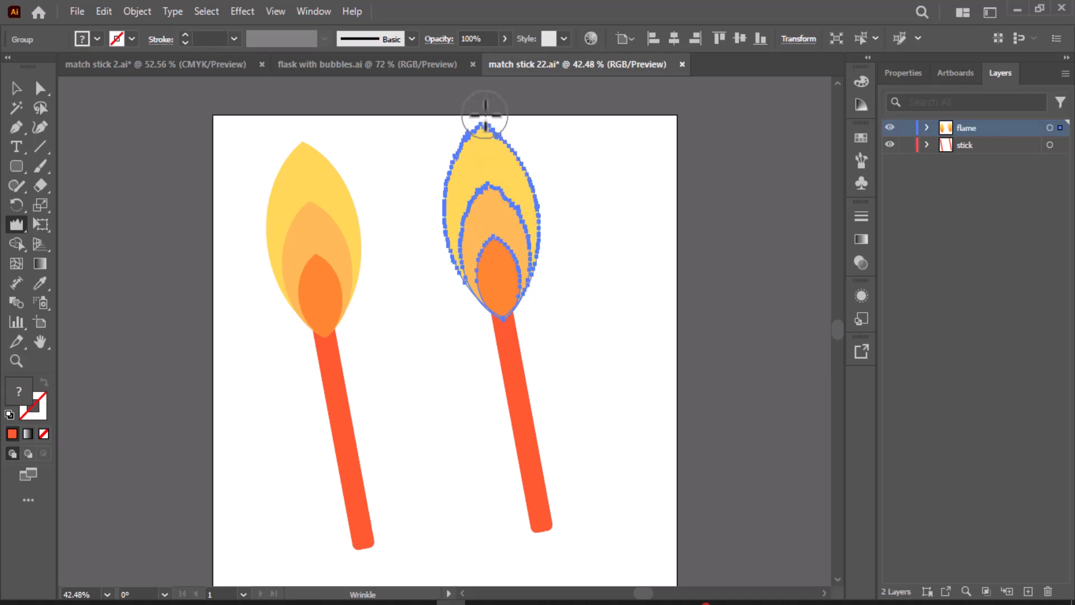
mouse_move(516, 280)
left_mouse_down()
mouse_move(540, 241)
mouse_move(543, 202)
mouse_move(528, 191)
mouse_move(538, 183)
mouse_move(502, 185)
mouse_move(511, 168)
left_mouse_up()
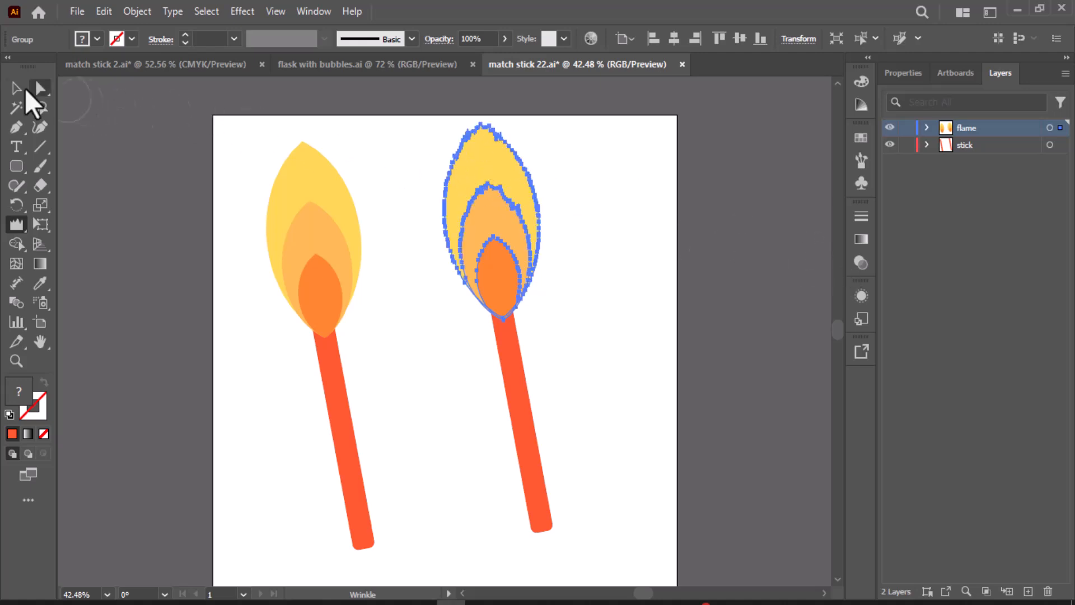
key("v")
left_click(670, 257)
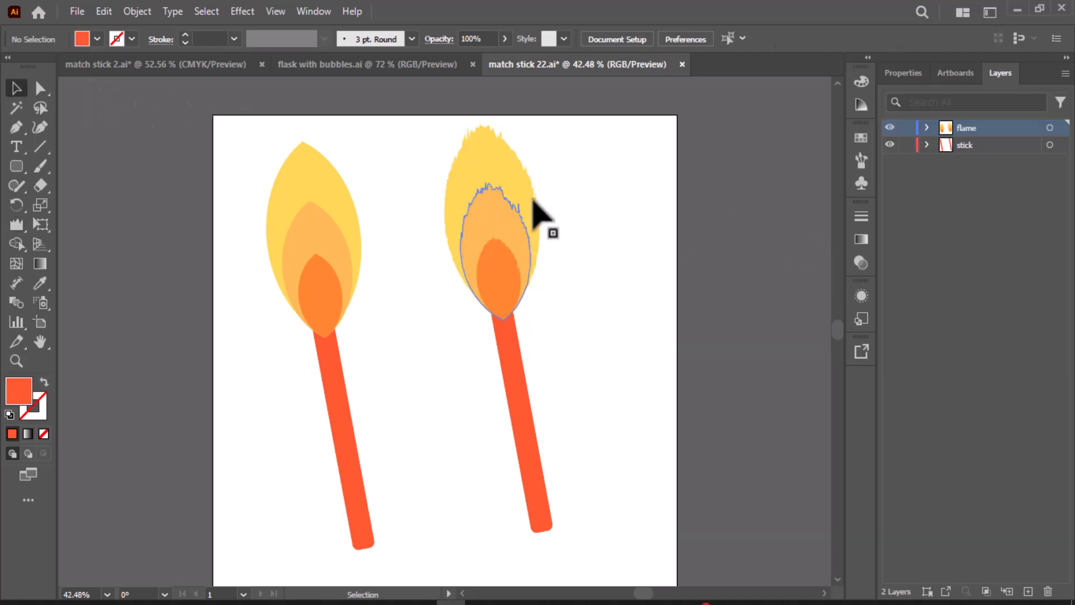
Step: Delete the copied matchstick with the wrinkled flame, including its stick
left_click_drag(419, 131, 660, 516)
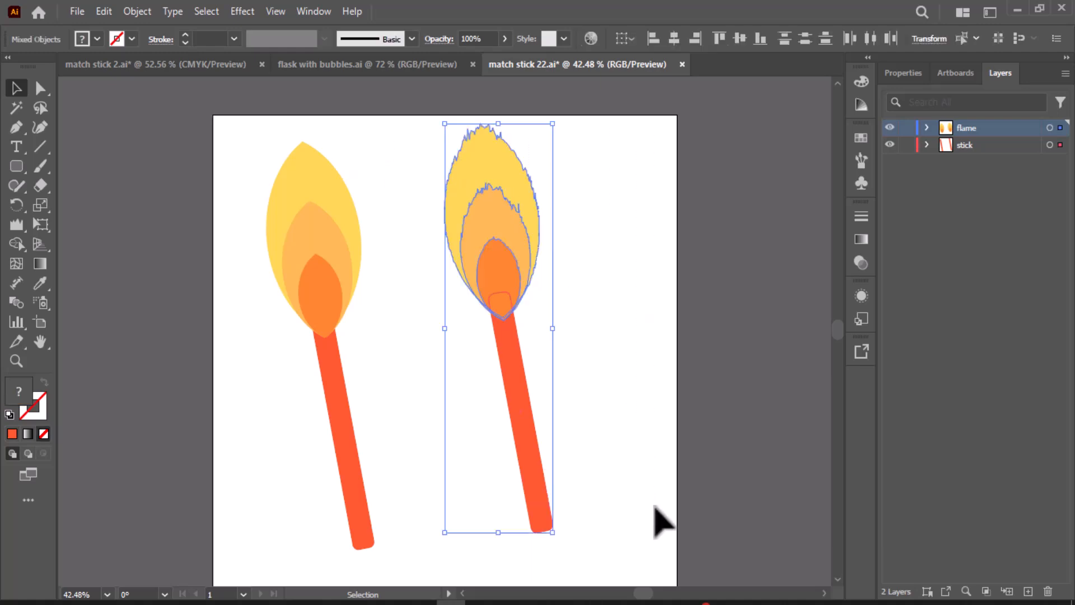
key("Delete")
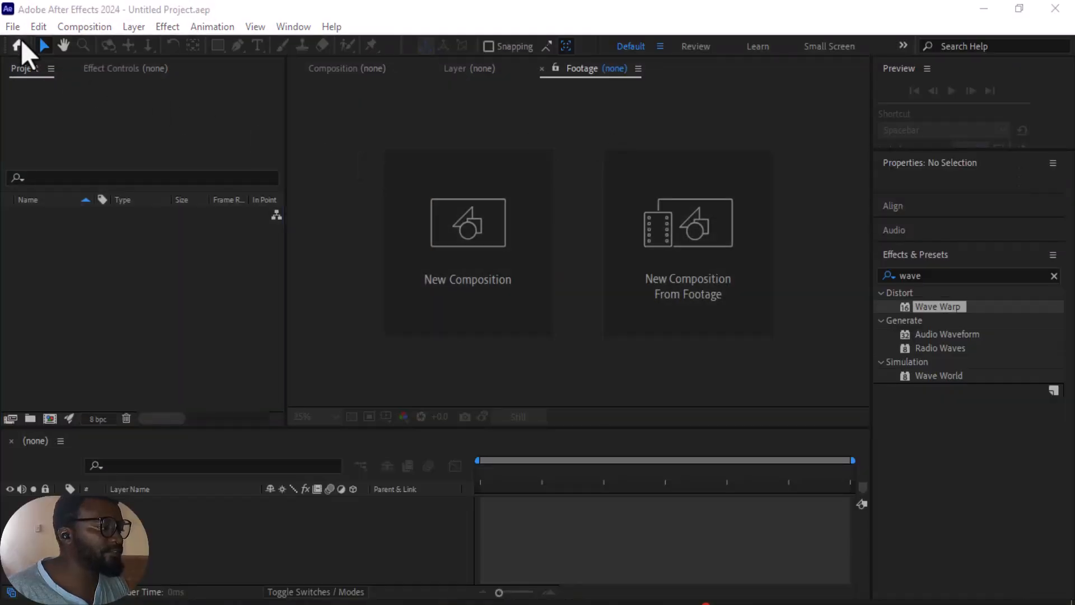
left_click(10, 27)
mouse_move(102, 44)
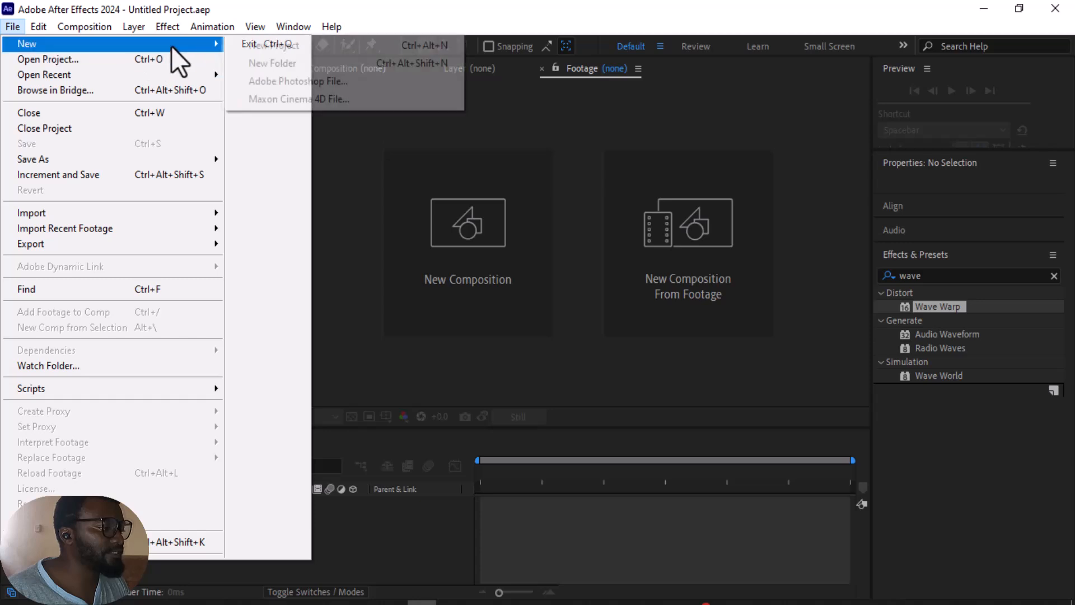
left_click(258, 51)
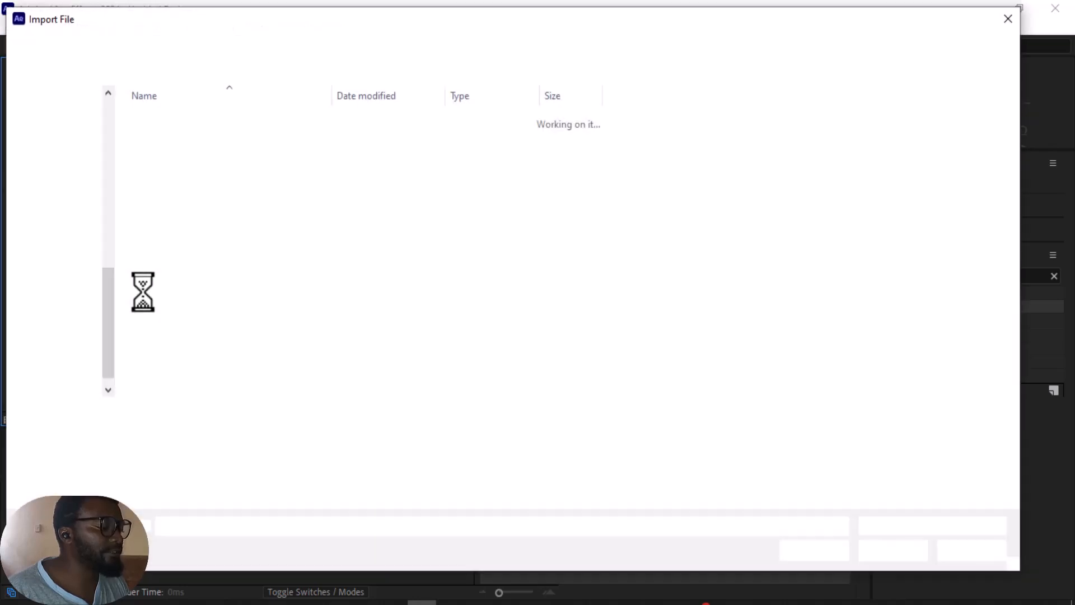
left_click(1008, 19)
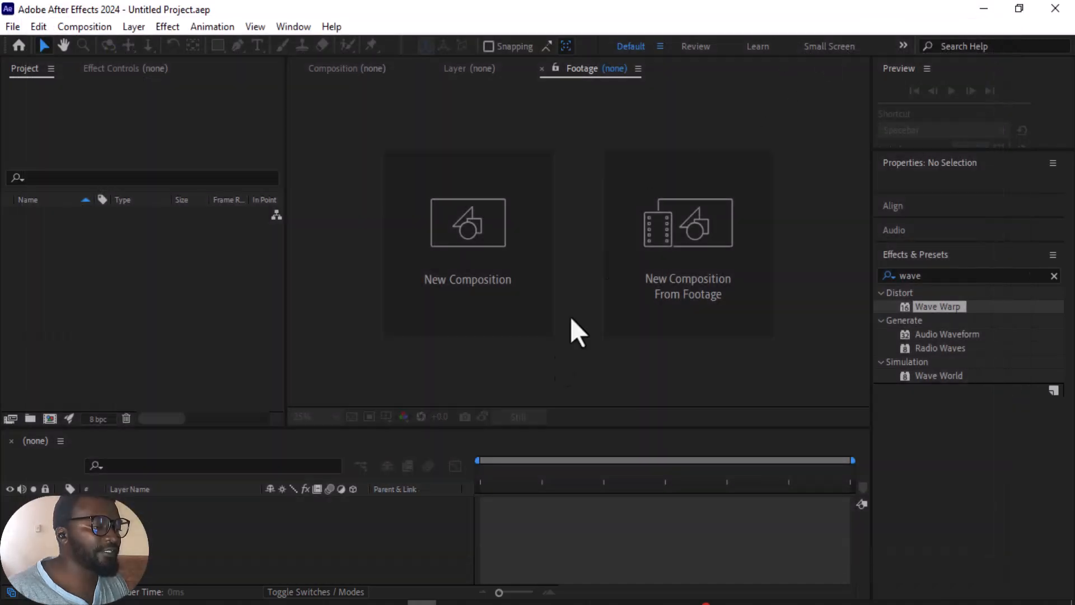
left_click(985, 8)
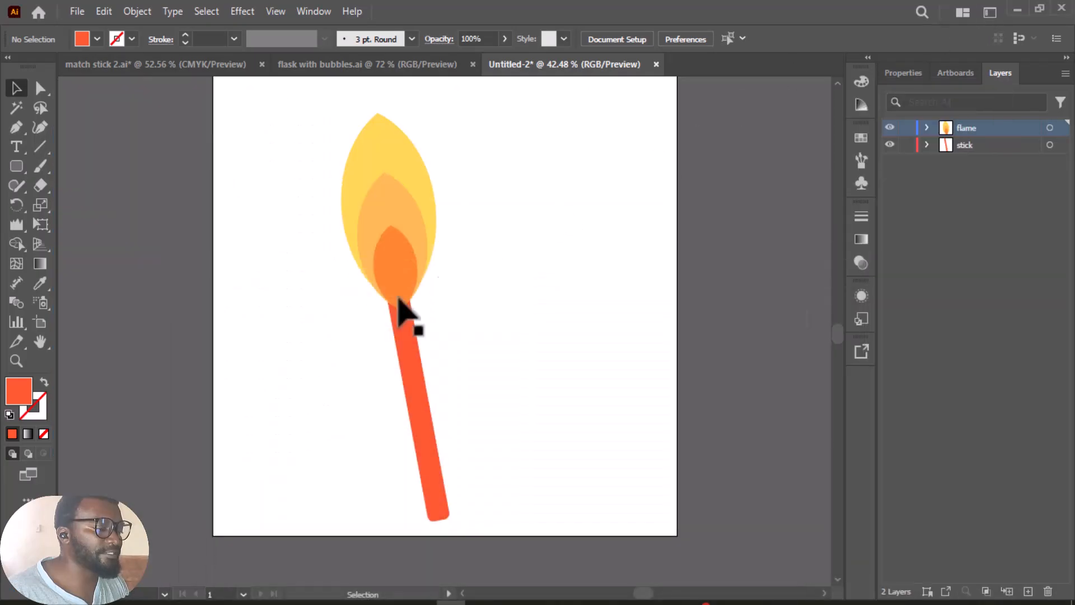
Step: Save the matchstick document as match stick 22 in Adobe Illustrator format, using the Illustrator 2020 version, in the TUTS AUGUST 2024 folder
left_click(78, 12)
left_click(117, 179)
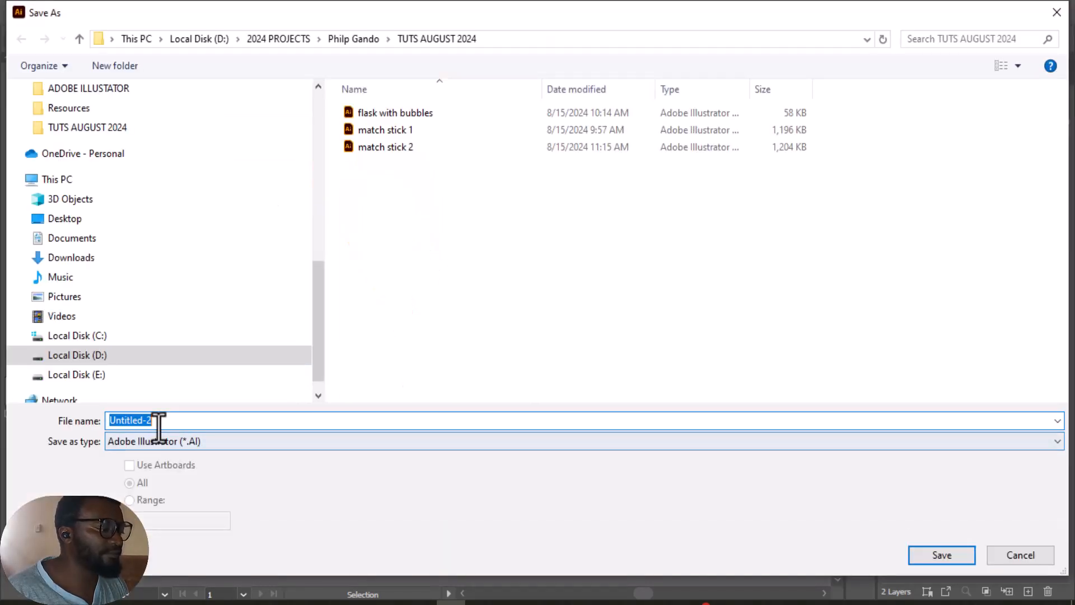
type("match")
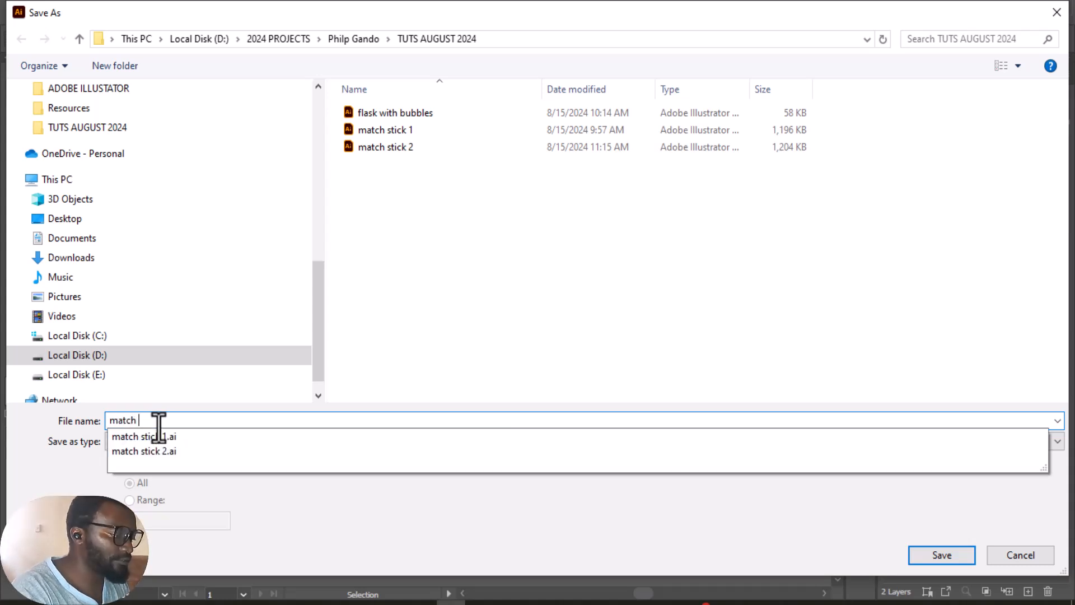
type(" stick 22")
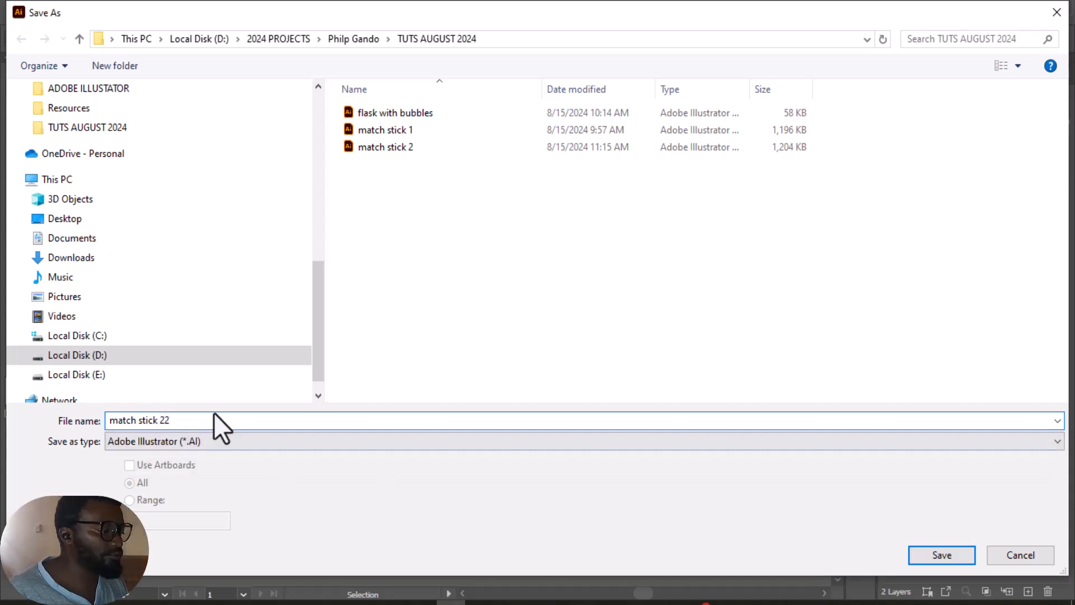
left_click(939, 560)
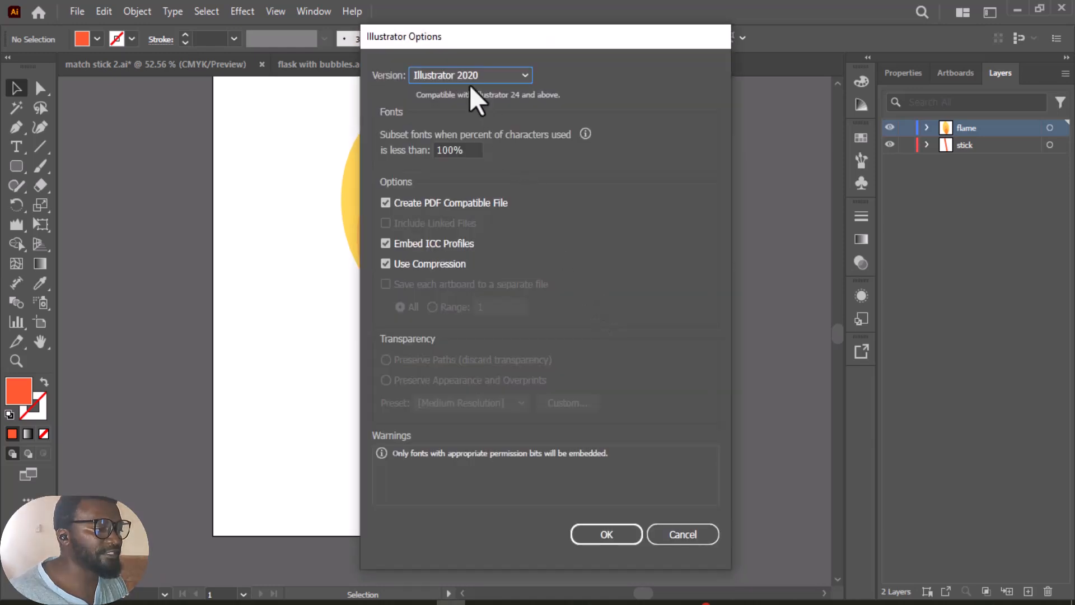
left_click(596, 540)
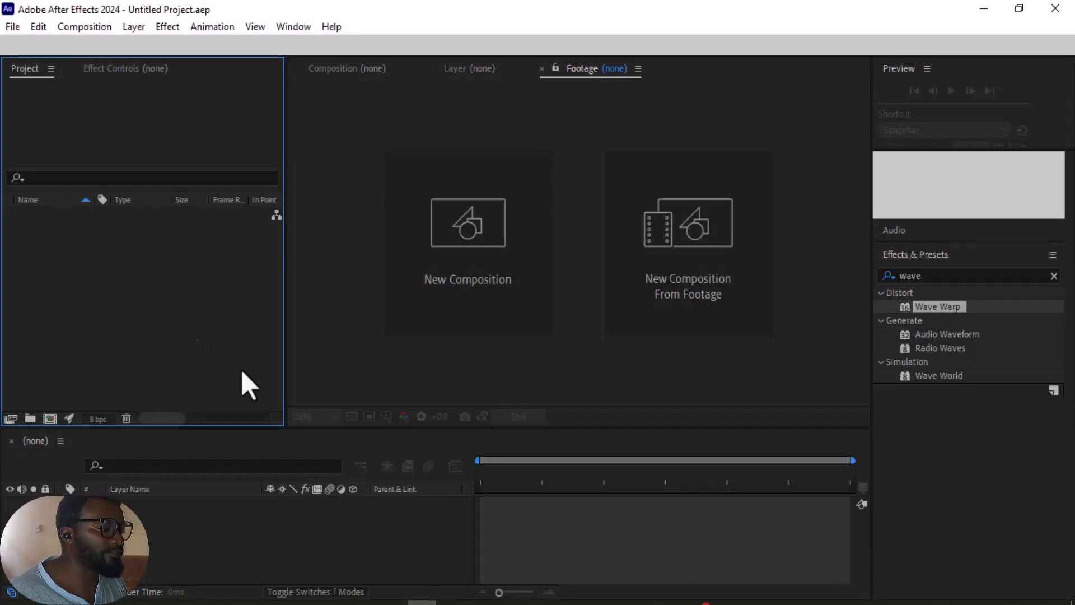
Step: In After Effects, import match stick 22 as Composition - Retain Layer Sizes and open the resulting composition
double_click(112, 280)
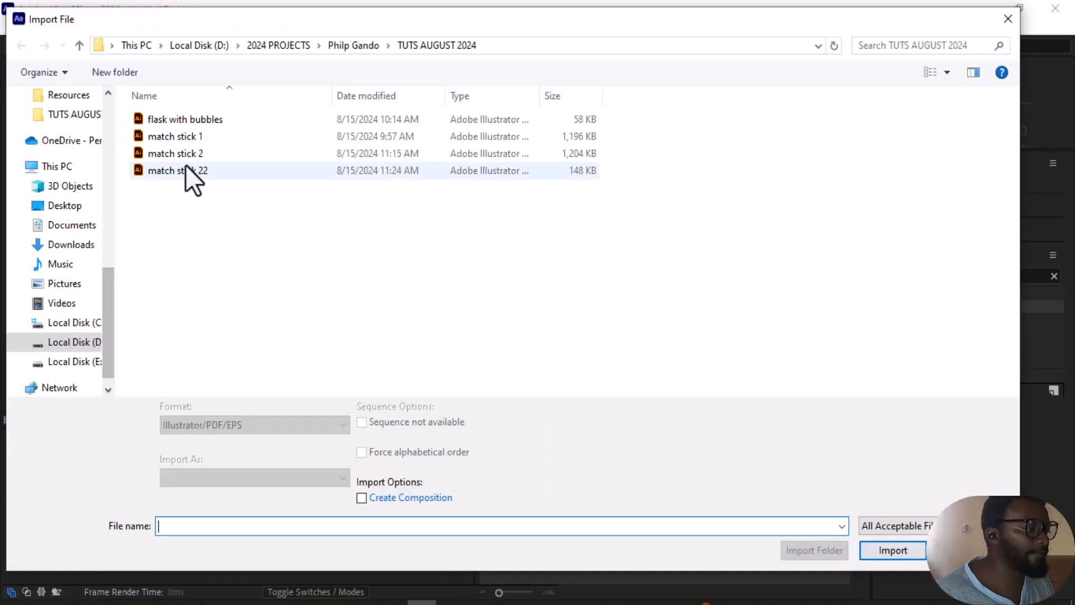
left_click(205, 174)
left_click(226, 478)
left_click(216, 509)
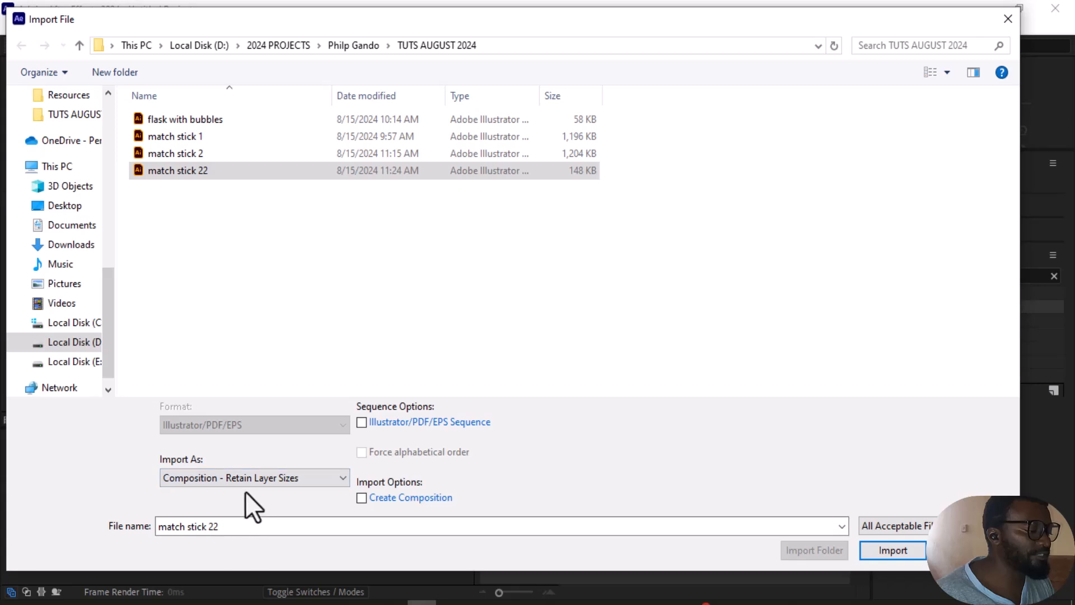
left_click(893, 551)
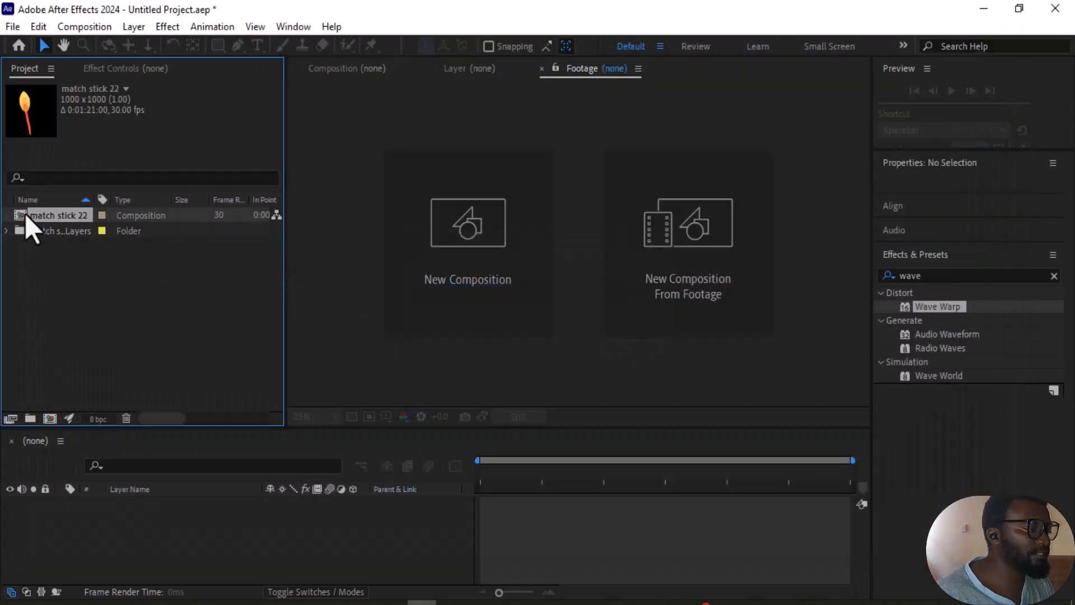
double_click(24, 214)
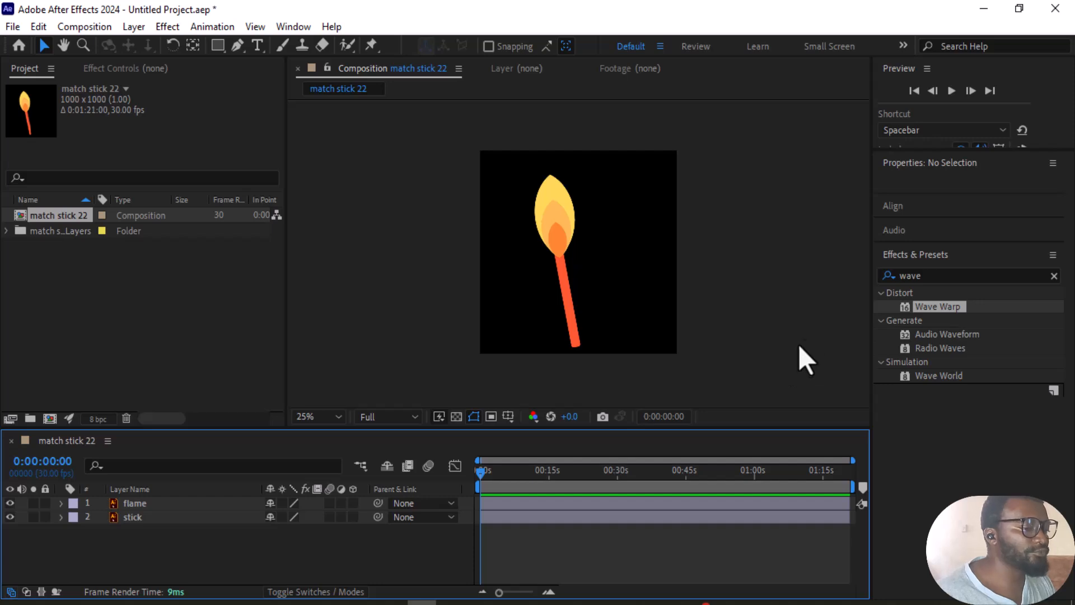
Step: Find the Wave Warp effect by searching for wave, apply it to the flame layer, and preview the motion
left_click(556, 210)
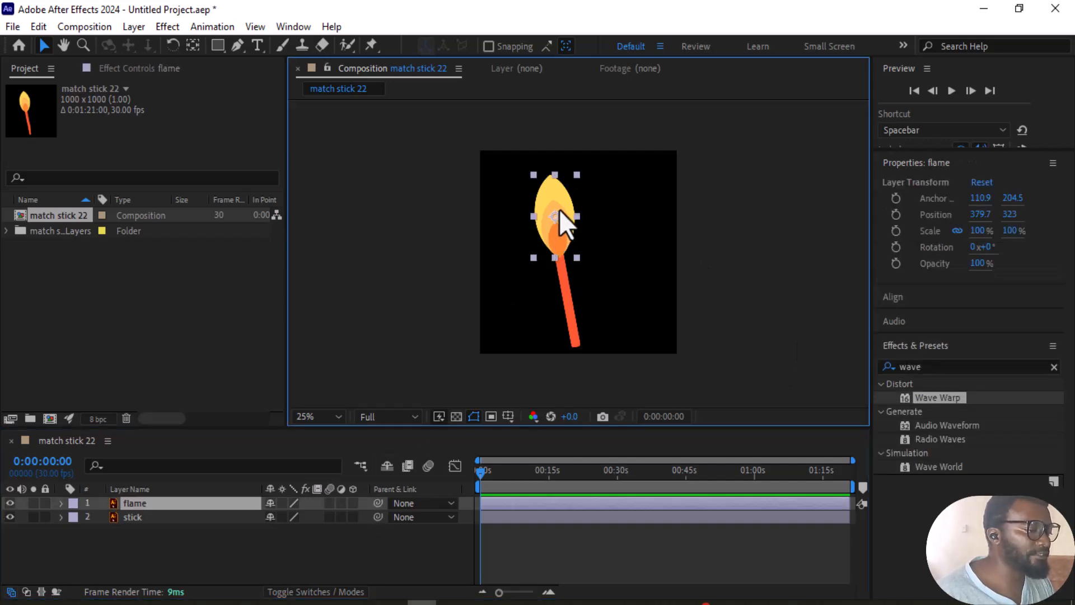
left_click(292, 31)
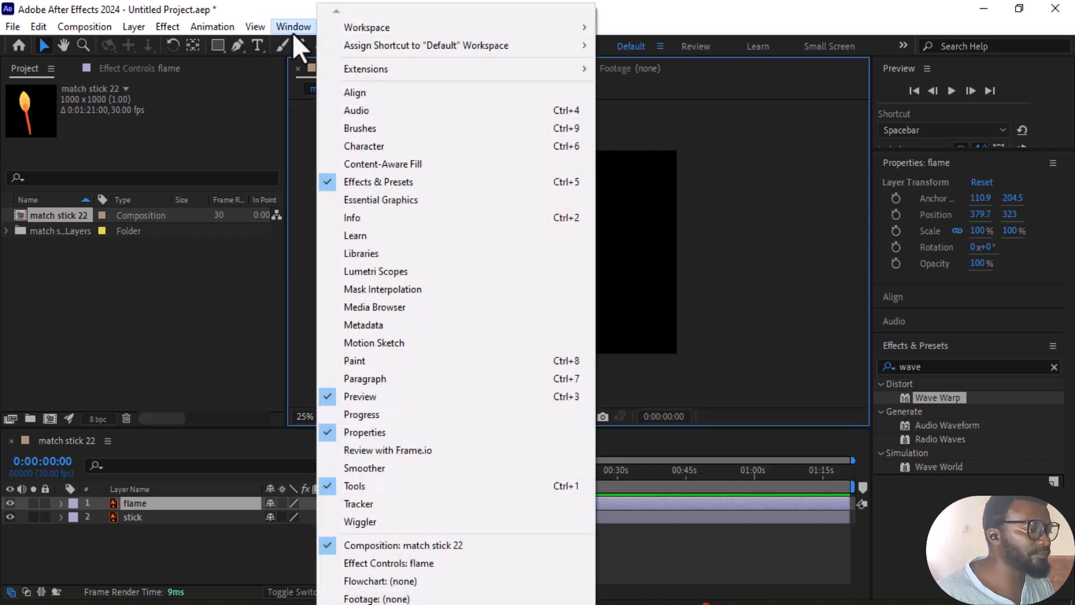
left_click(404, 184)
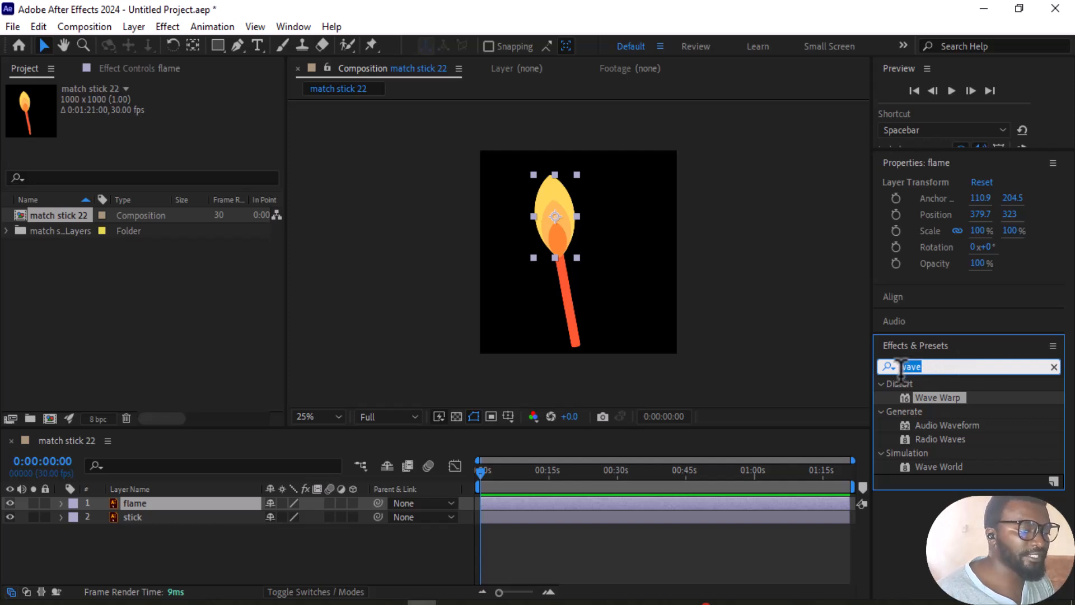
type("wave")
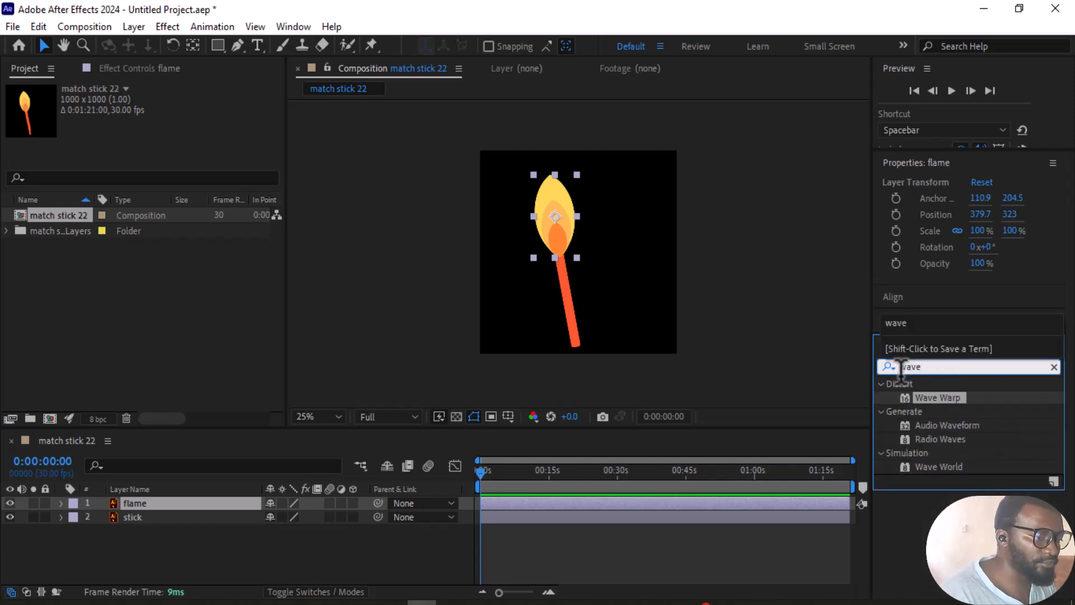
left_click_drag(946, 404, 190, 504)
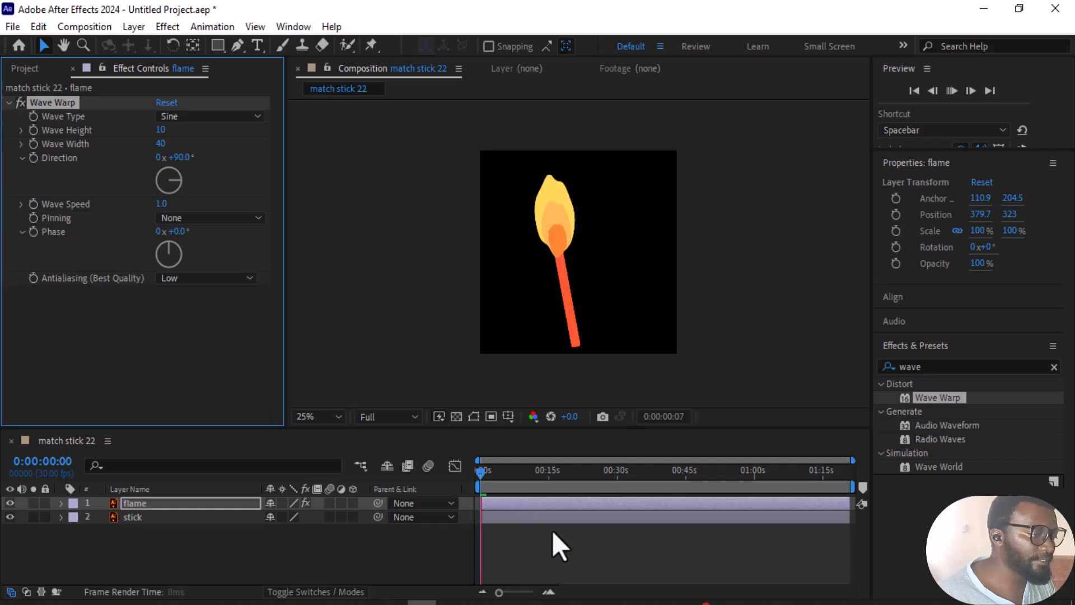
key("space")
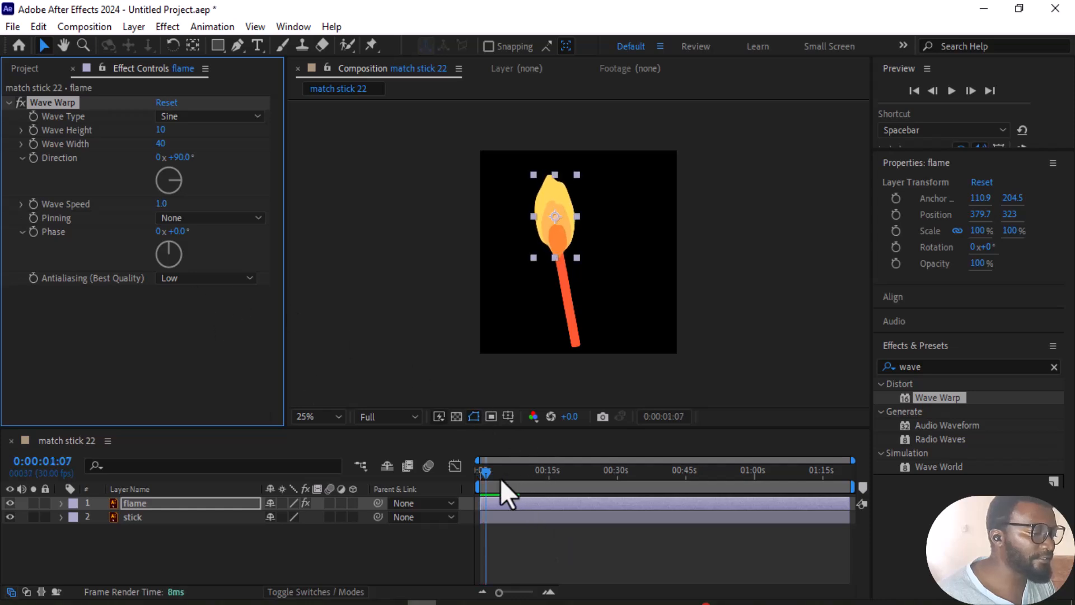
left_click(485, 480)
key("space")
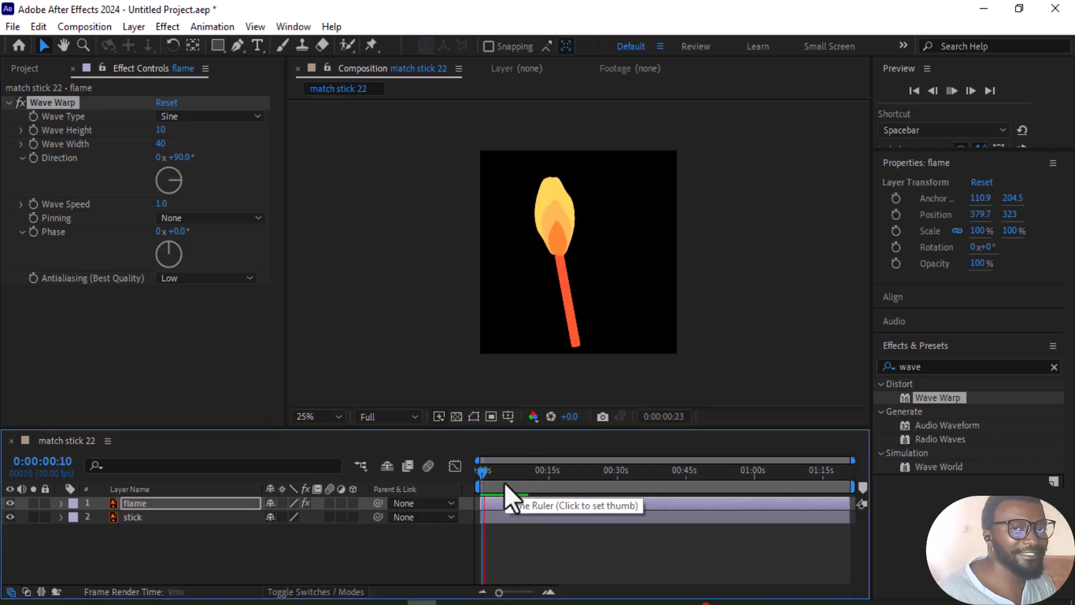
key("space")
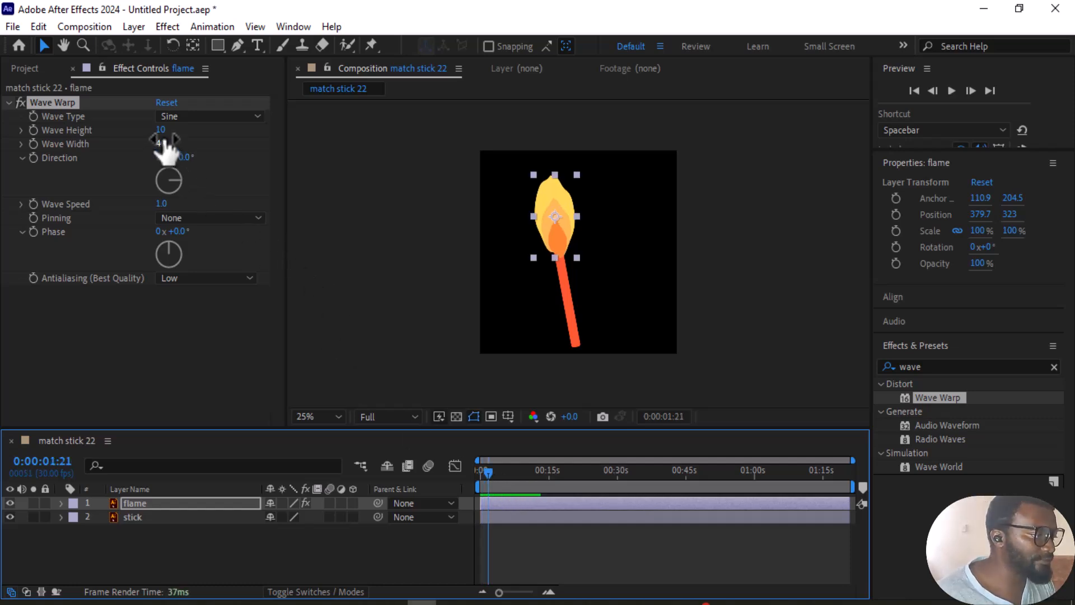
Step: Set the flame's Wave Warp height to 5 and preview the motion
left_click_drag(160, 131, 153, 134)
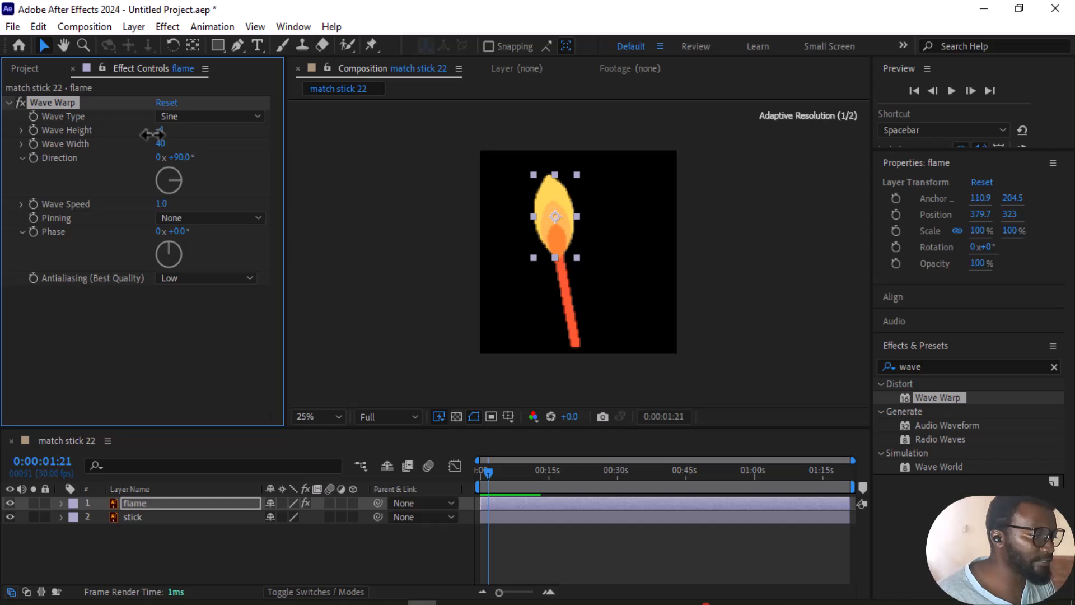
key("space")
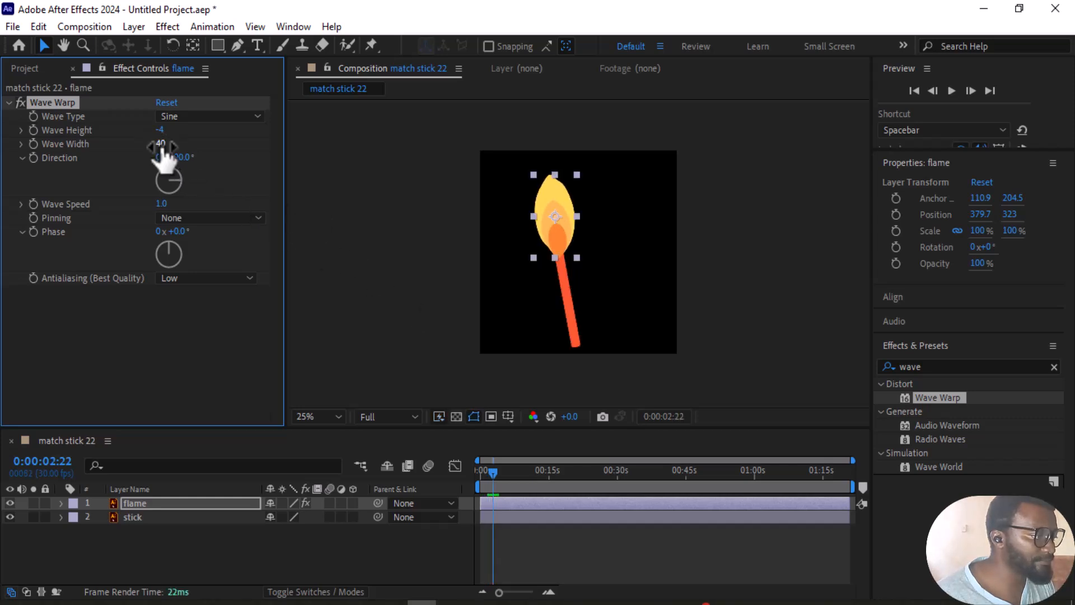
left_click(162, 132)
type("5")
key("Return")
key("space")
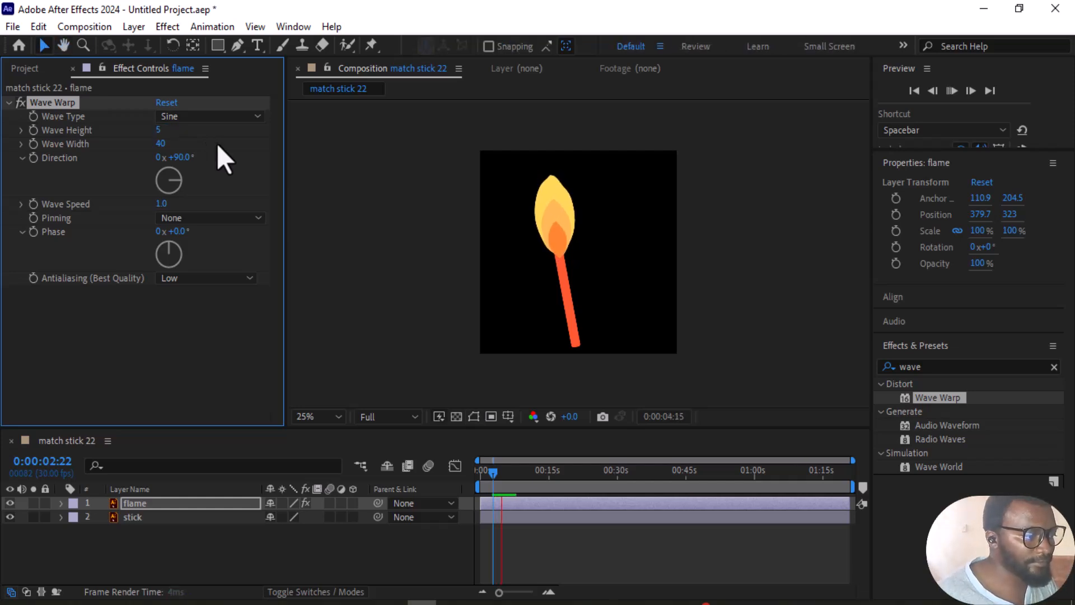
key("space")
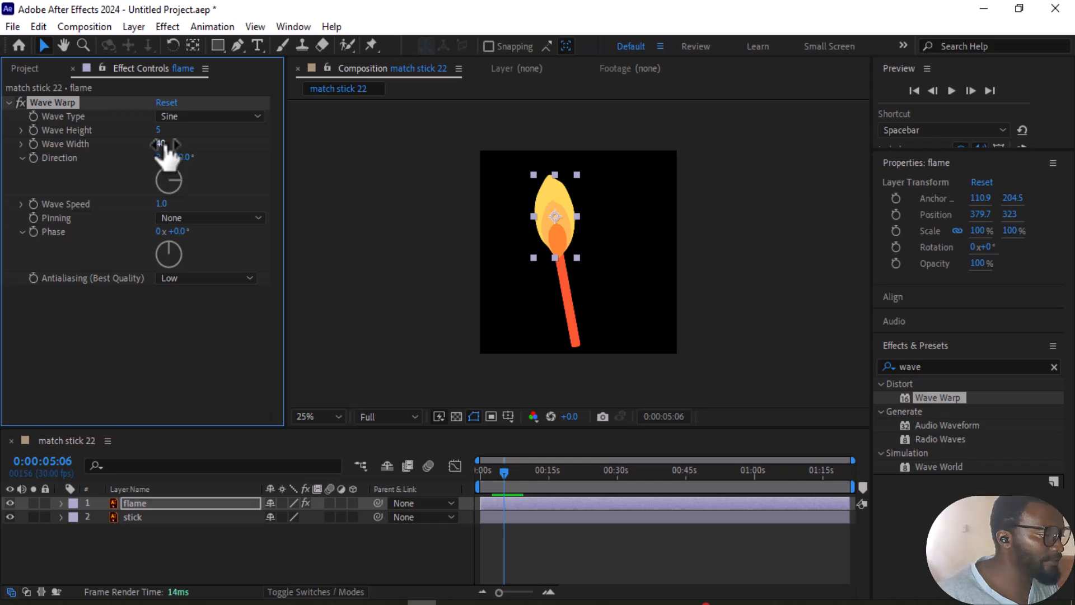
Step: Set the flame's Wave Warp width to 44 and direction to 47°, previewing the motion
left_click_drag(161, 144, 181, 145)
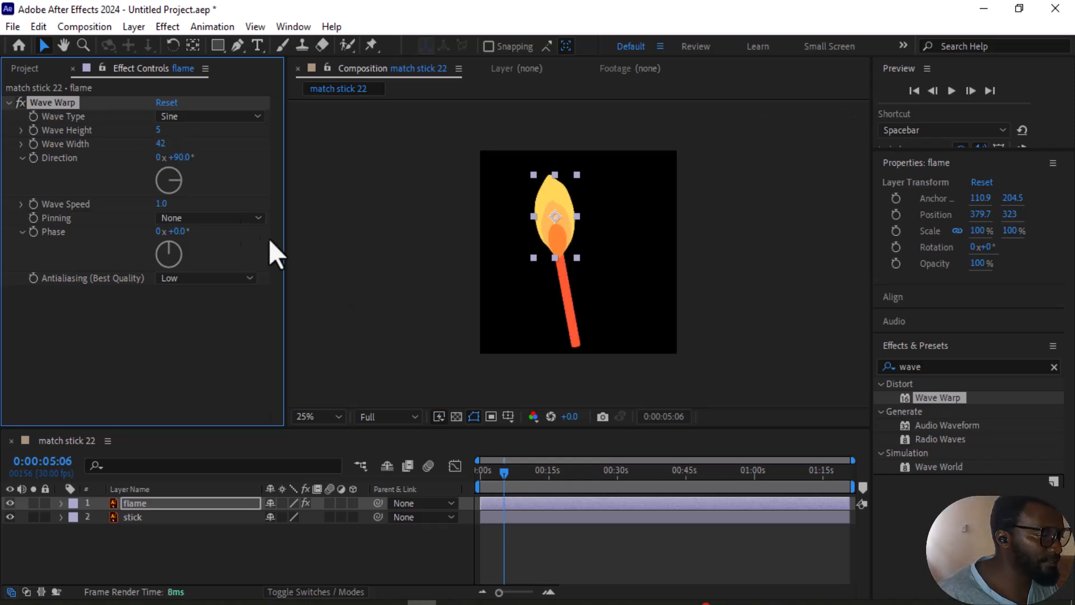
key("space")
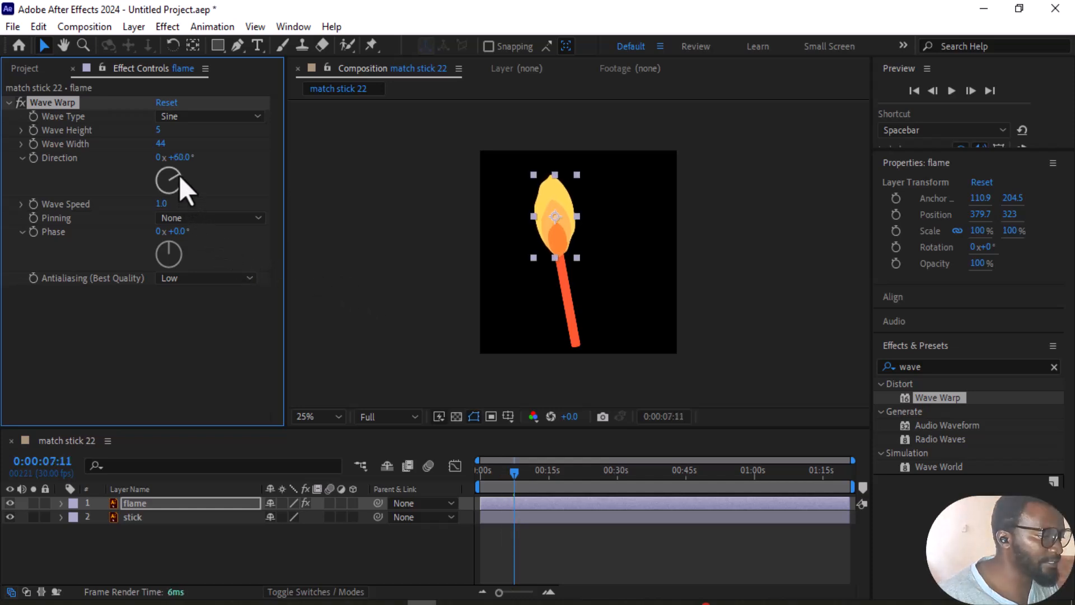
key("v")
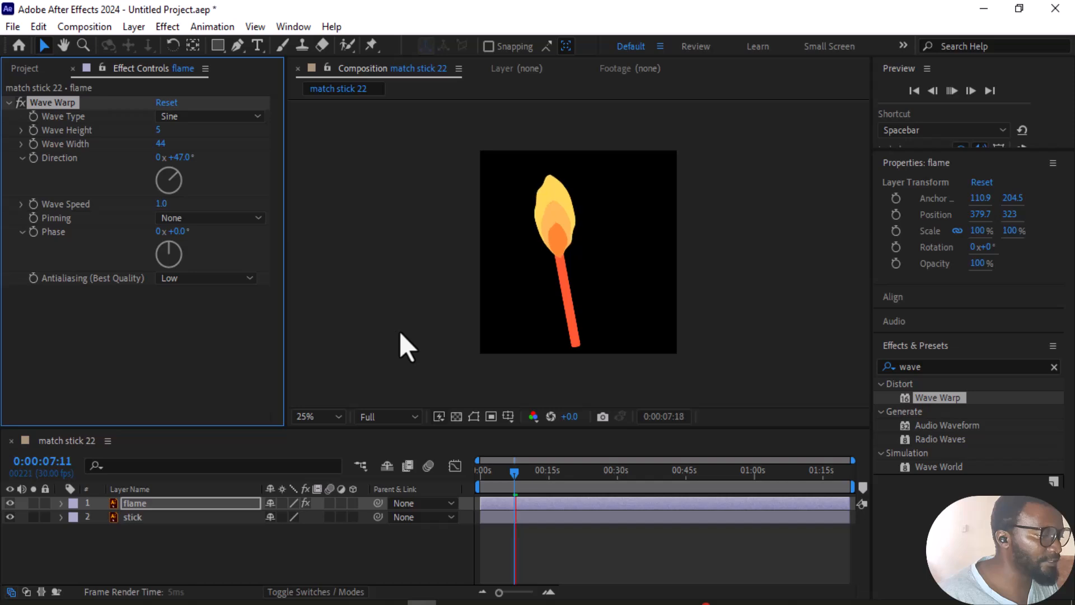
key("space")
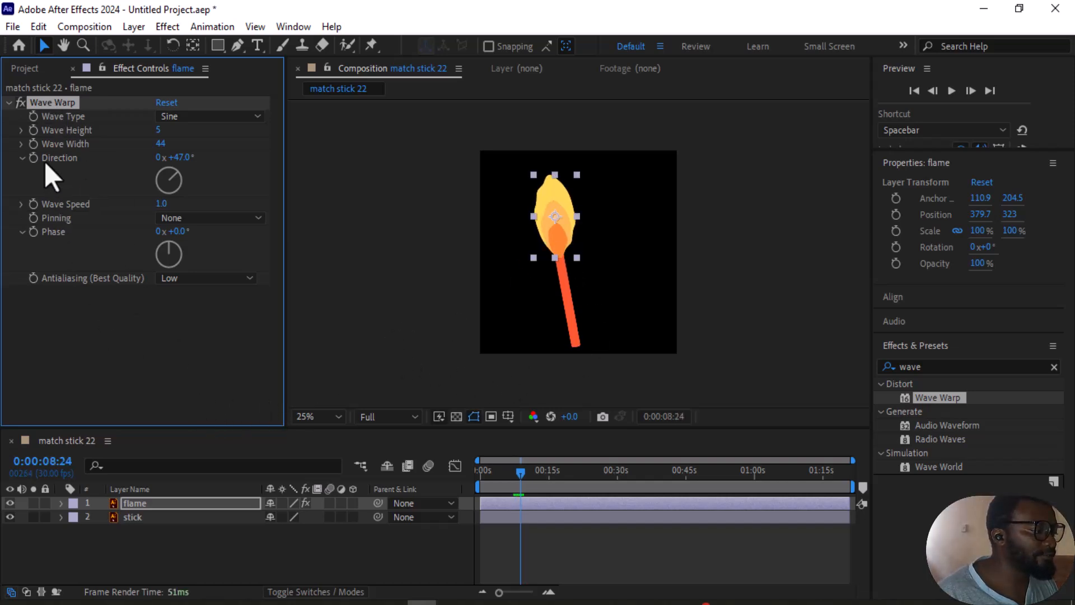
Step: Deselect the flame layer, play back the matchstick animation, and return the playhead to the start of the composition
left_click(29, 68)
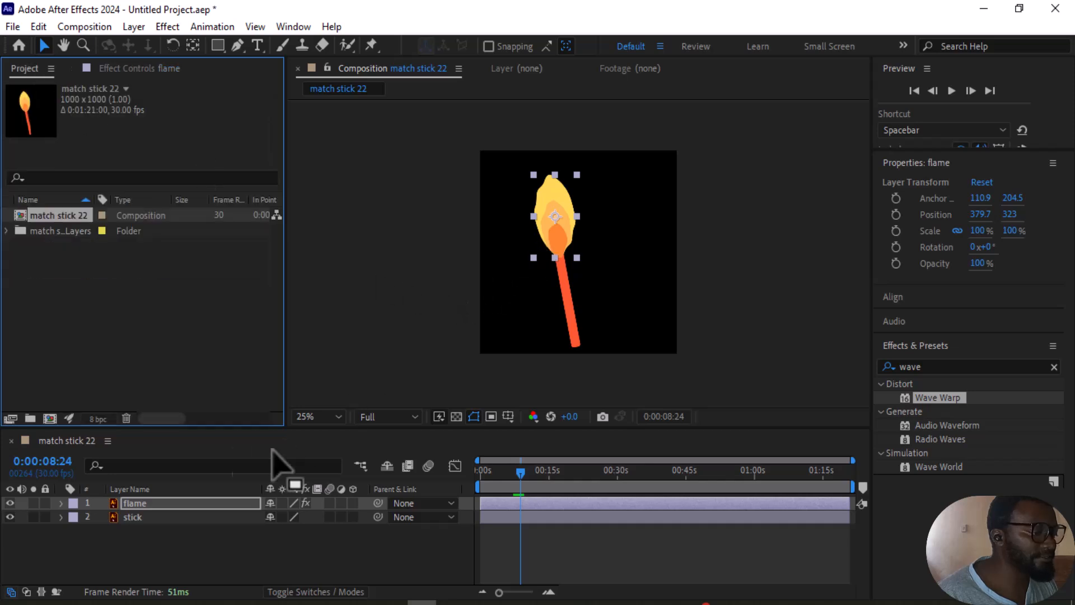
left_click(188, 532)
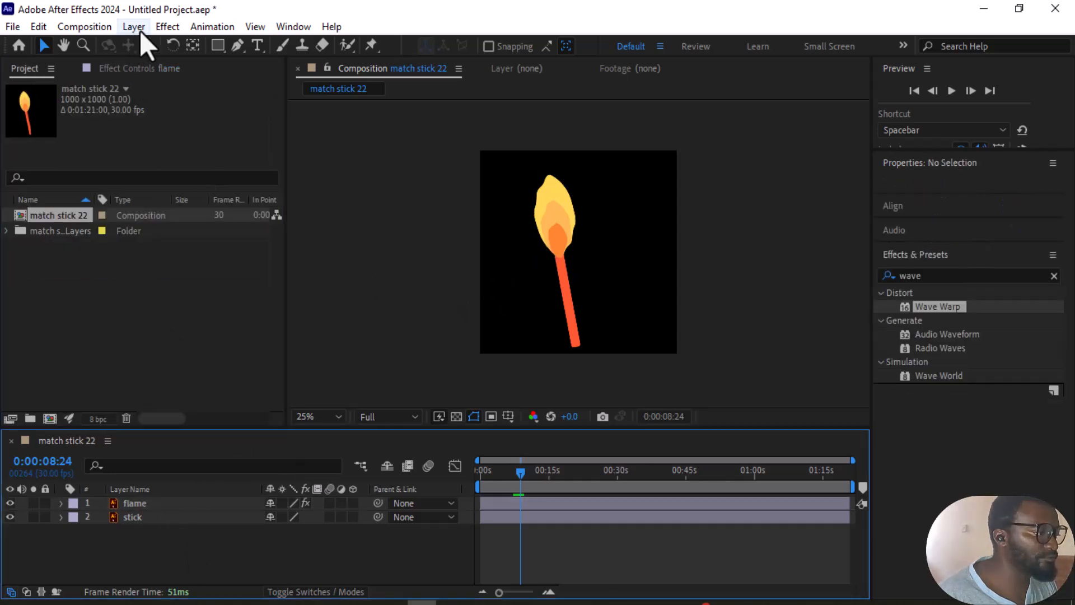
key("space")
scroll(648, 311, "up", 2)
key("space")
scroll(647, 310, "down", 2)
left_click_drag(522, 476, 475, 482)
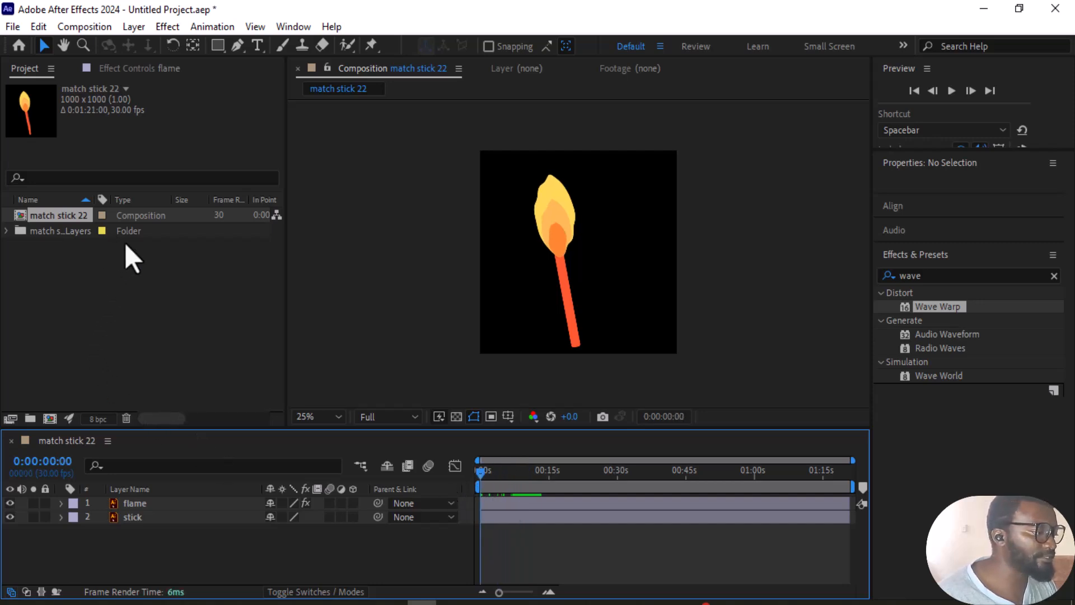
left_click(108, 282)
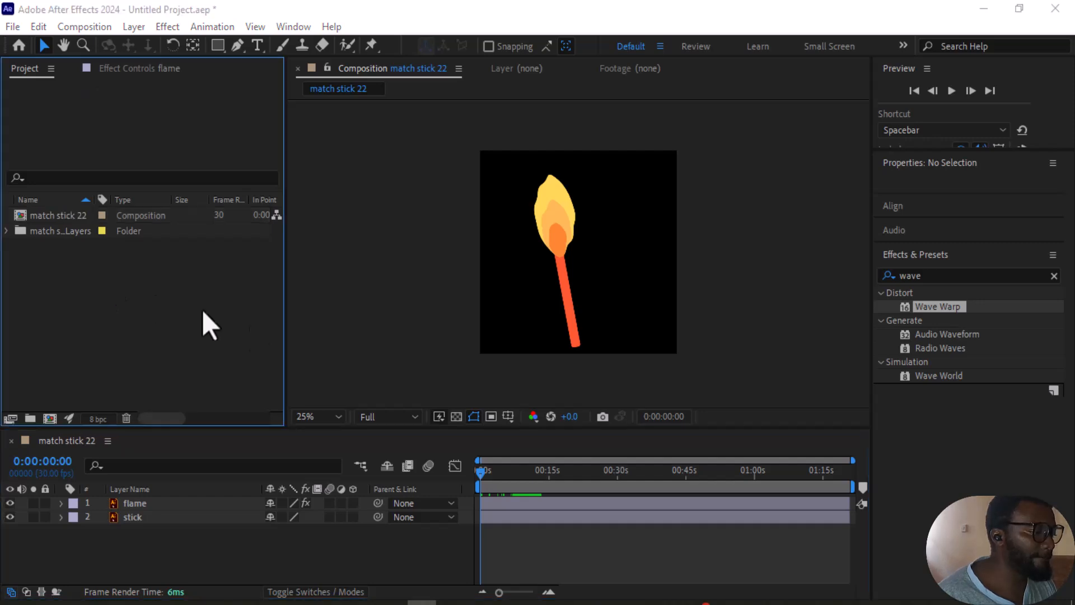
Step: Create a cyan solid layer and place it beneath the flame and stick layers as the background
key("space")
key("space")
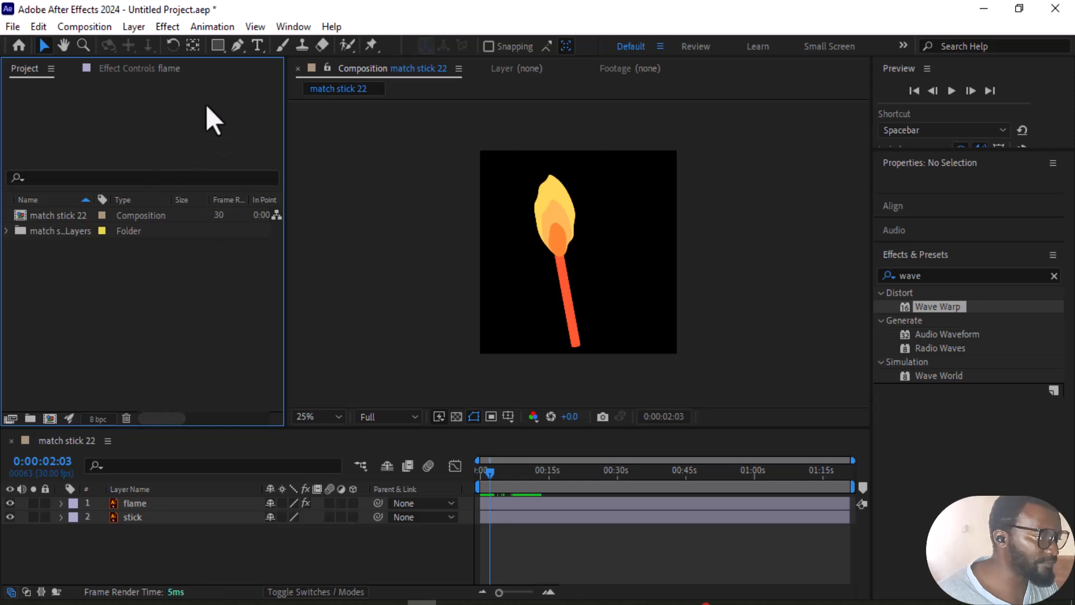
left_click(135, 27)
left_click(45, 540)
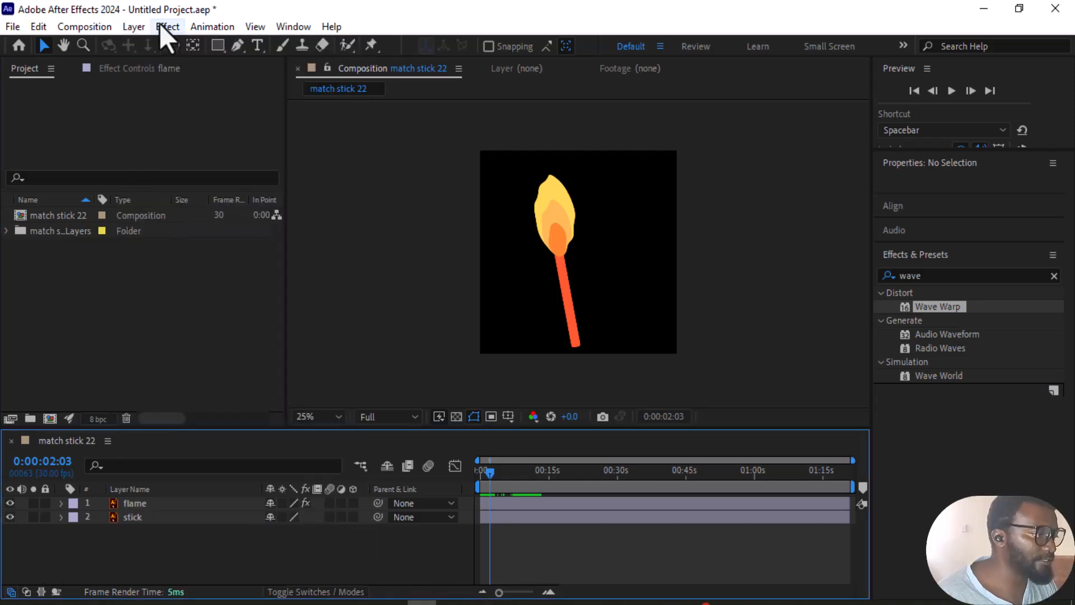
left_click(135, 26)
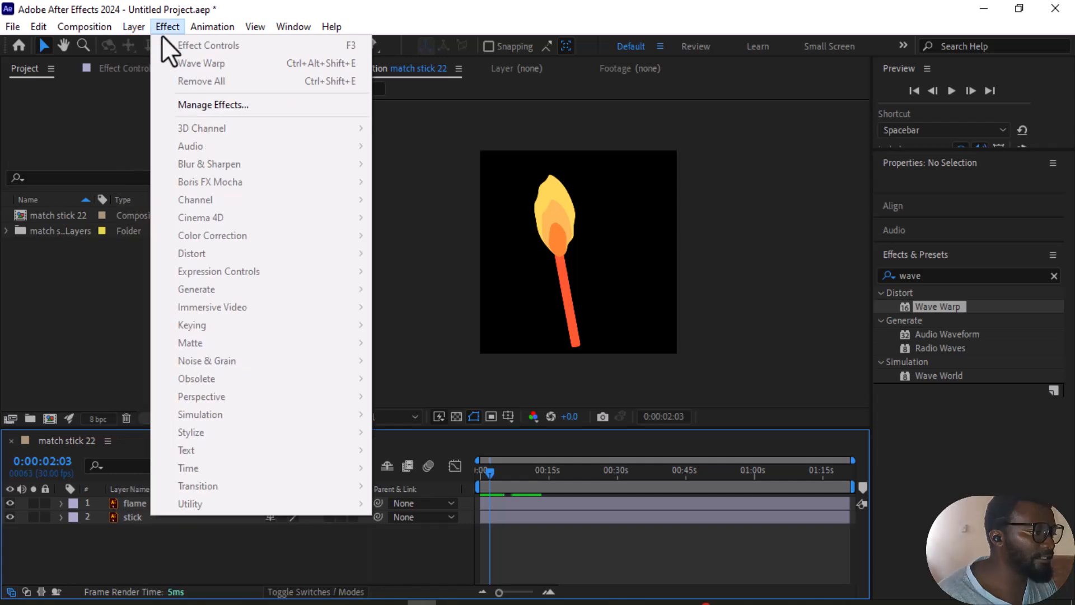
mouse_move(139, 43)
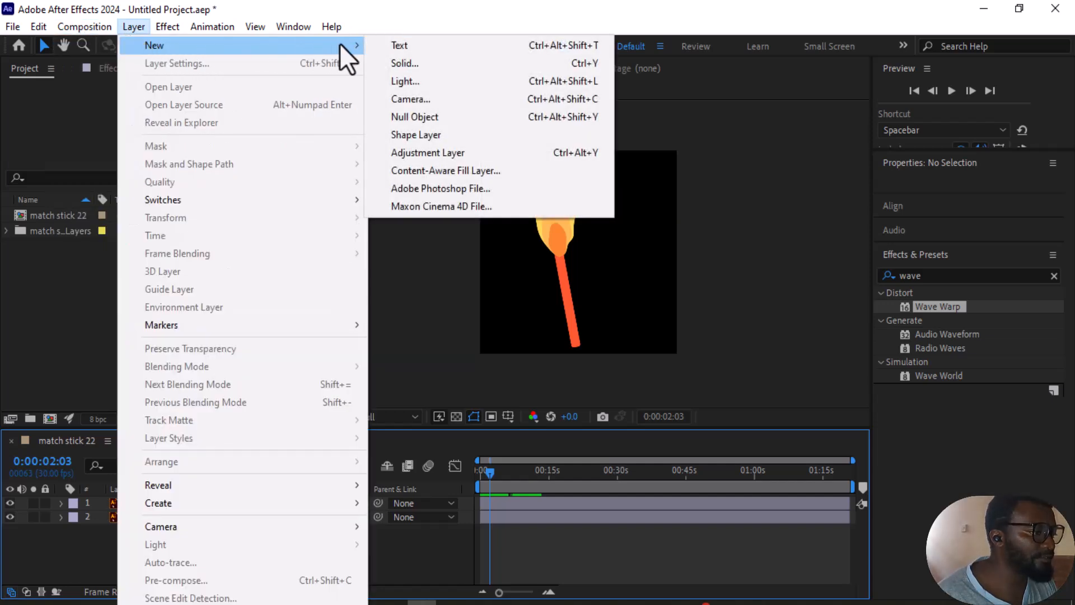
left_click(427, 69)
left_click(576, 458)
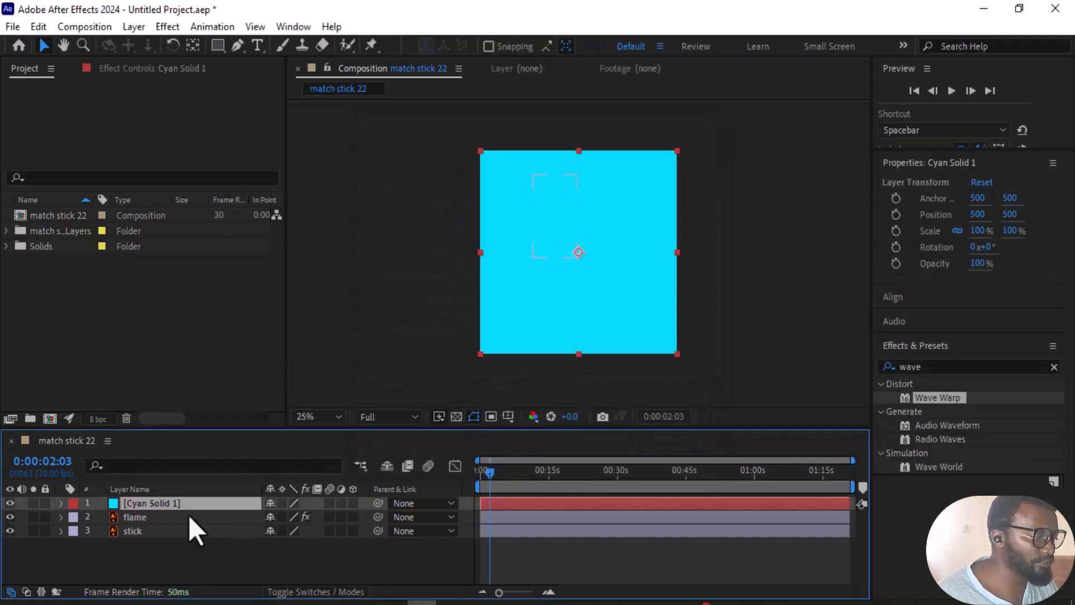
left_click_drag(180, 506, 188, 545)
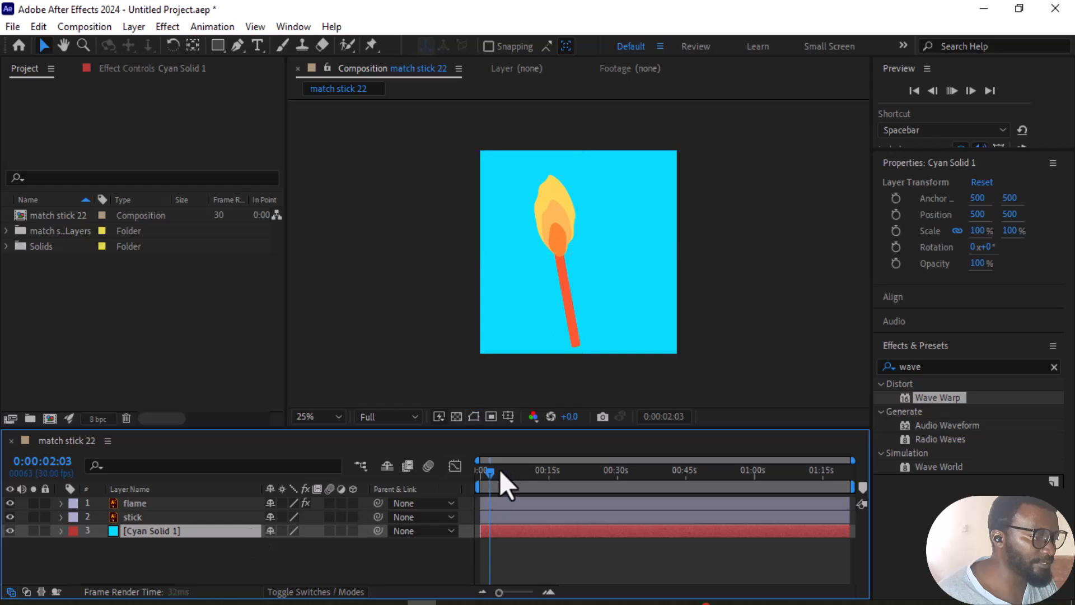
Step: Preview the burning matchstick against the cyan background, looking closely at the flame
key("space")
scroll(579, 200, "up", 2)
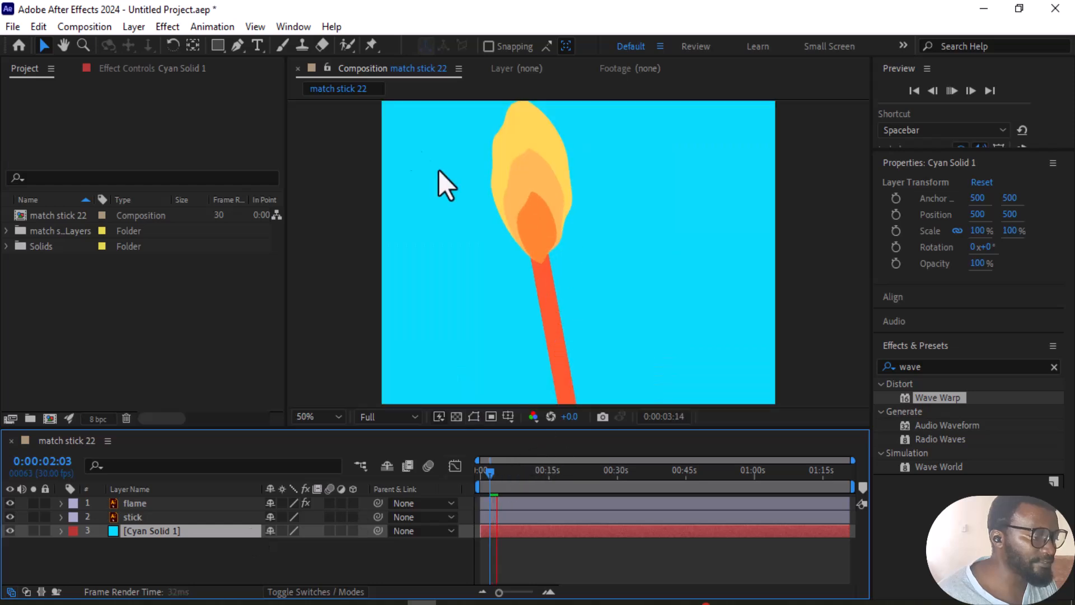
scroll(467, 198, "down", 2)
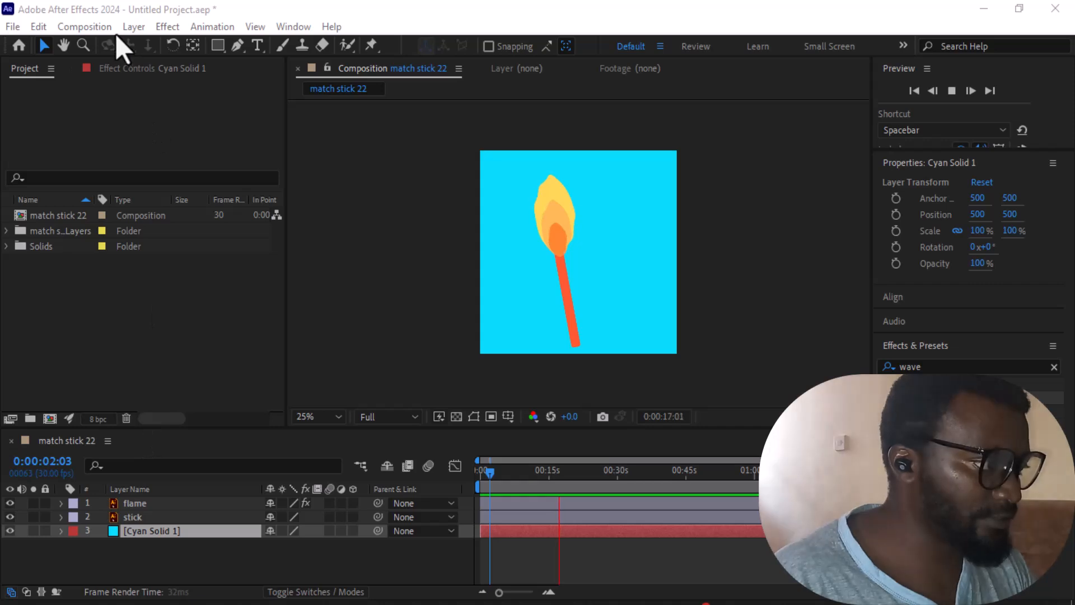
Step: Add a null object and place it at the top of the layer stack
left_click(137, 27)
mouse_move(180, 45)
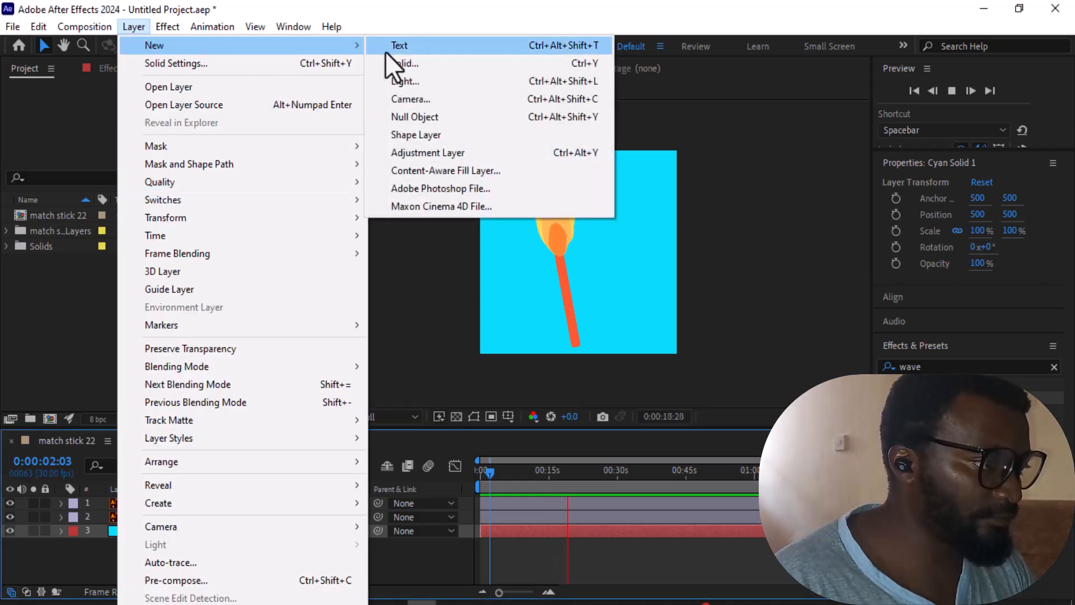
left_click(415, 117)
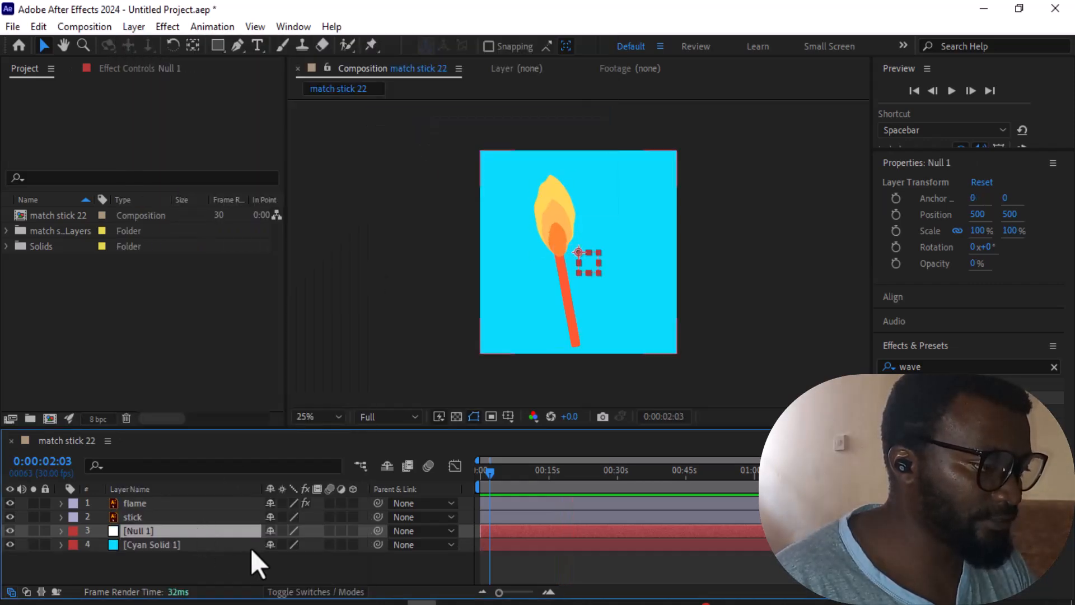
left_click_drag(149, 533, 153, 503)
Step: Parent the flame and stick layers to the null object
left_click(140, 518)
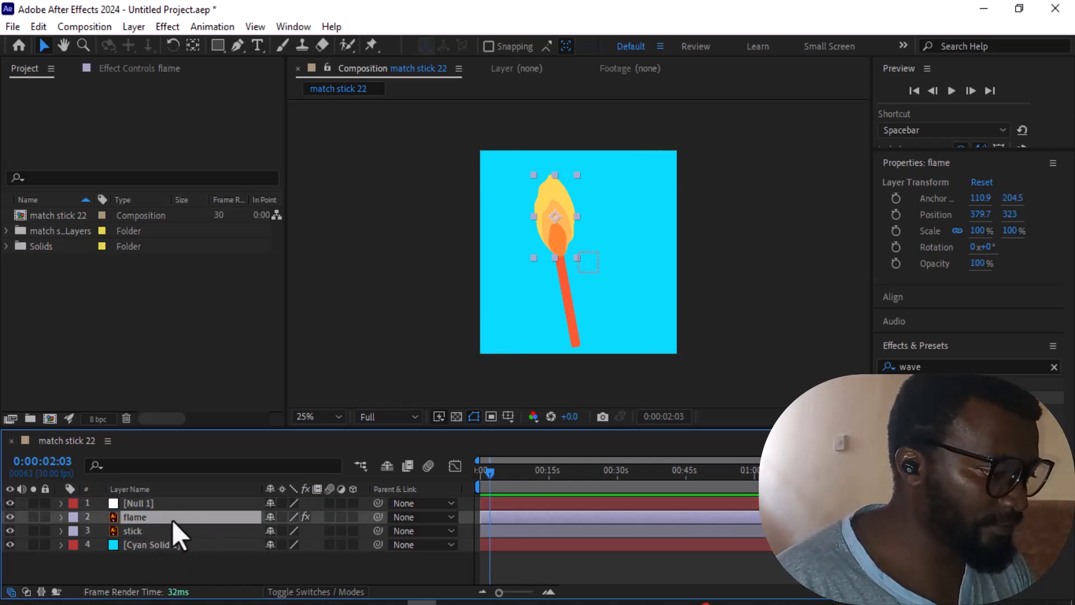
left_click(162, 536, "ctrl")
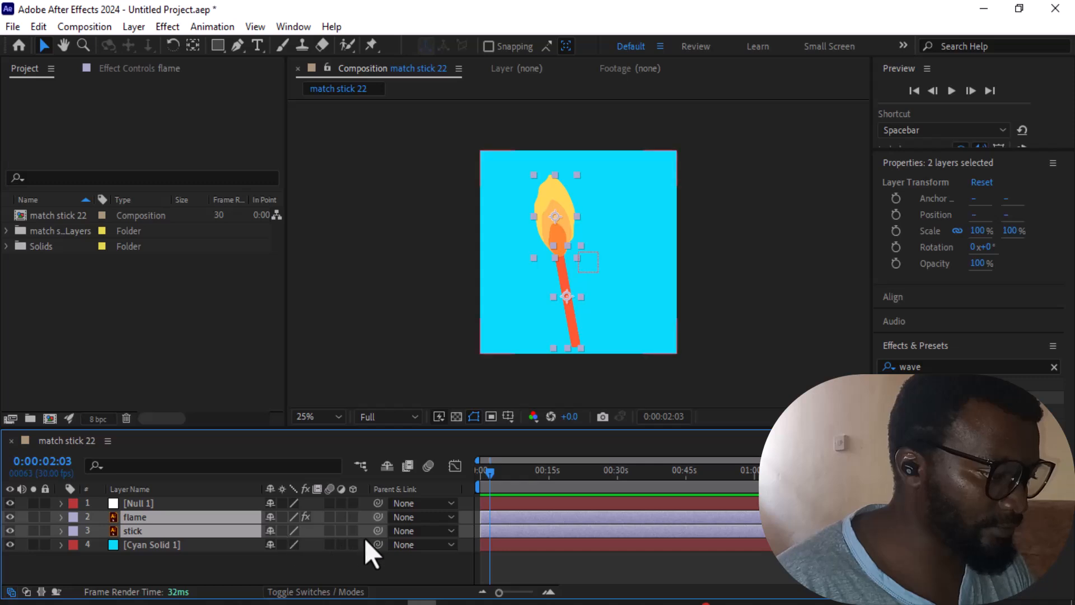
left_click_drag(377, 531, 128, 502)
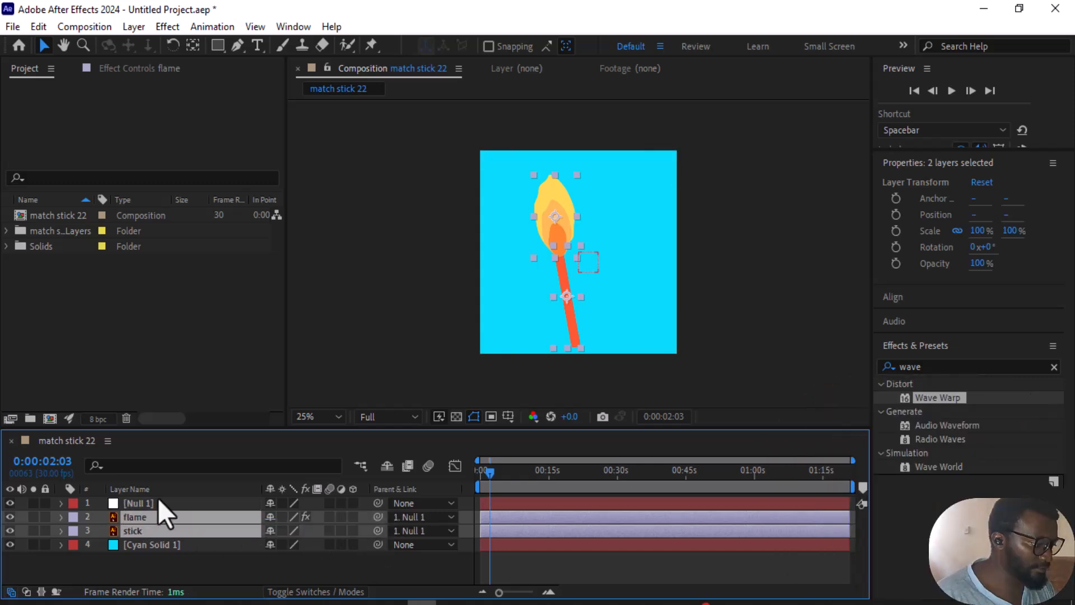
Step: Scale the null object to 62% and move it to position 714, 764 so the matchstick sits in the lower right of the composition
left_click(158, 498)
key("s")
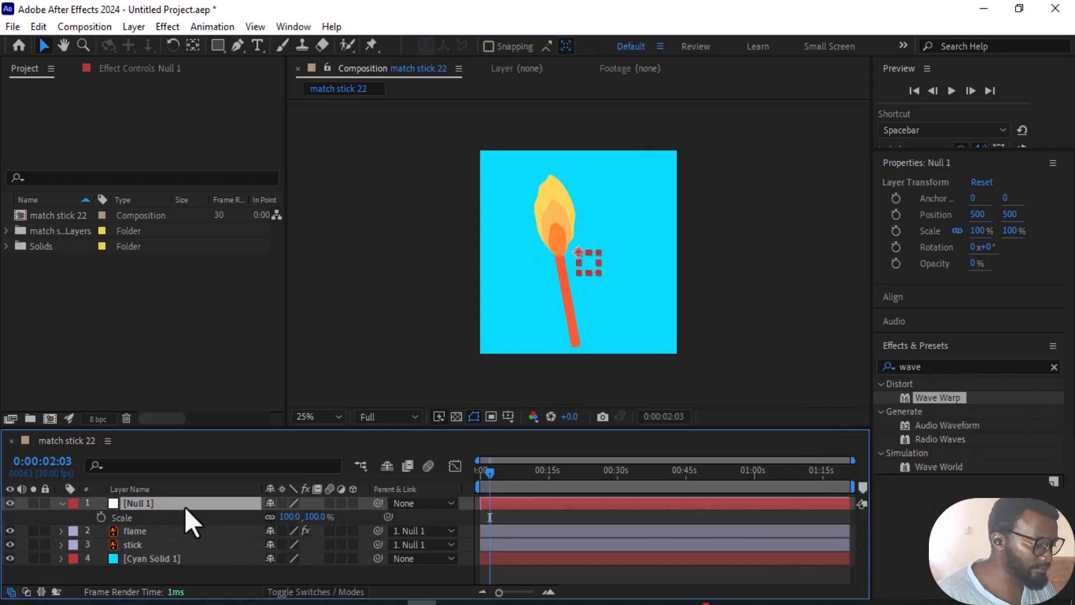
left_click_drag(287, 518, 283, 525)
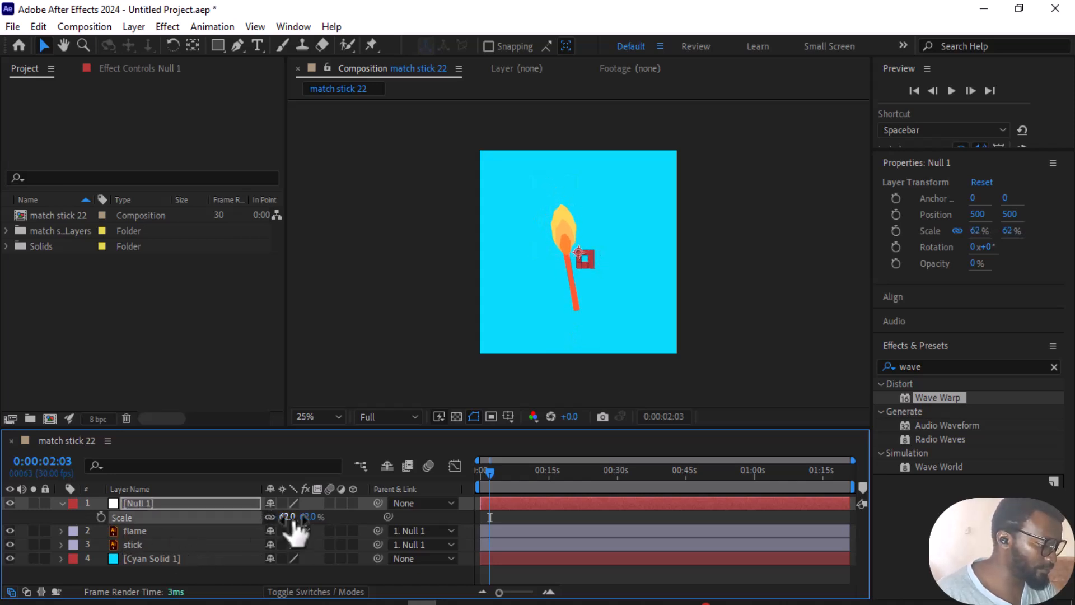
key("p")
left_click_drag(282, 526, 250, 527)
left_click_drag(563, 244, 625, 313)
Step: Import the Illustrator file "flask with bubbles" as Composition - Retain Layer Sizes
left_click(51, 318)
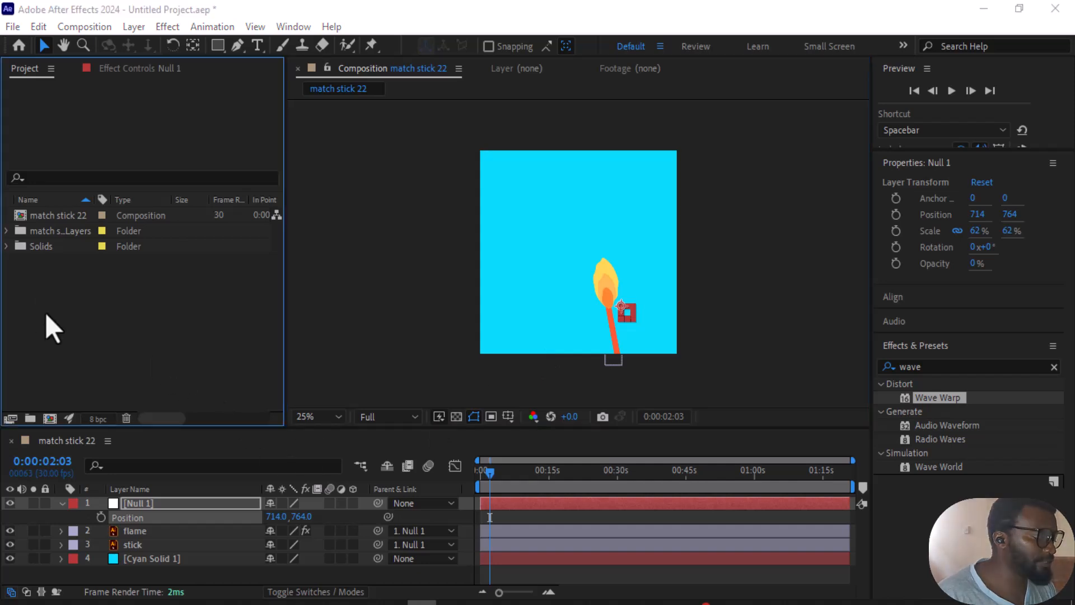
double_click(45, 313)
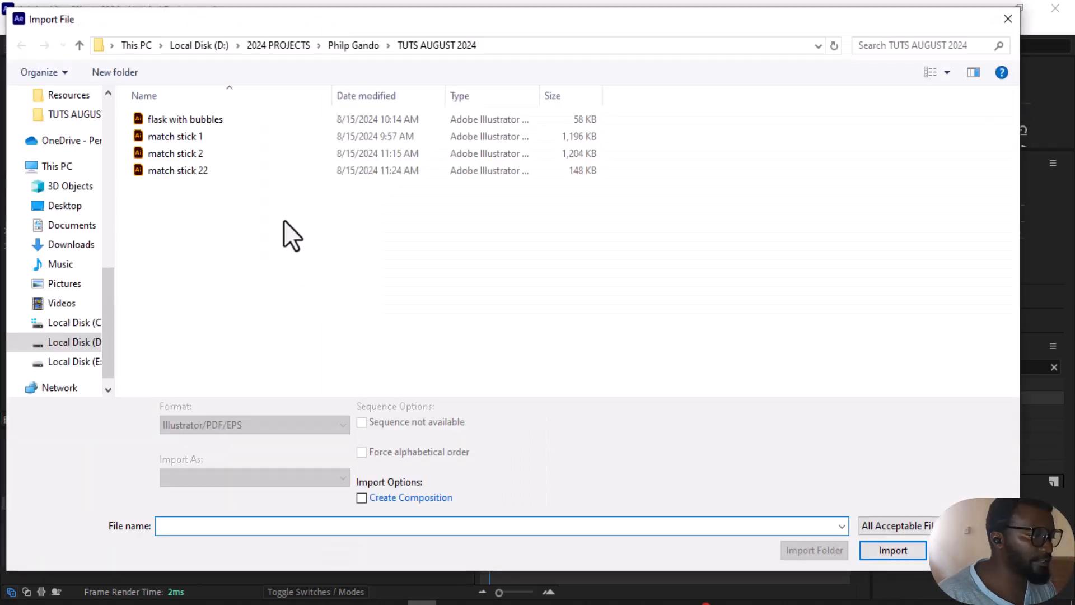
left_click(187, 121)
left_click(218, 479)
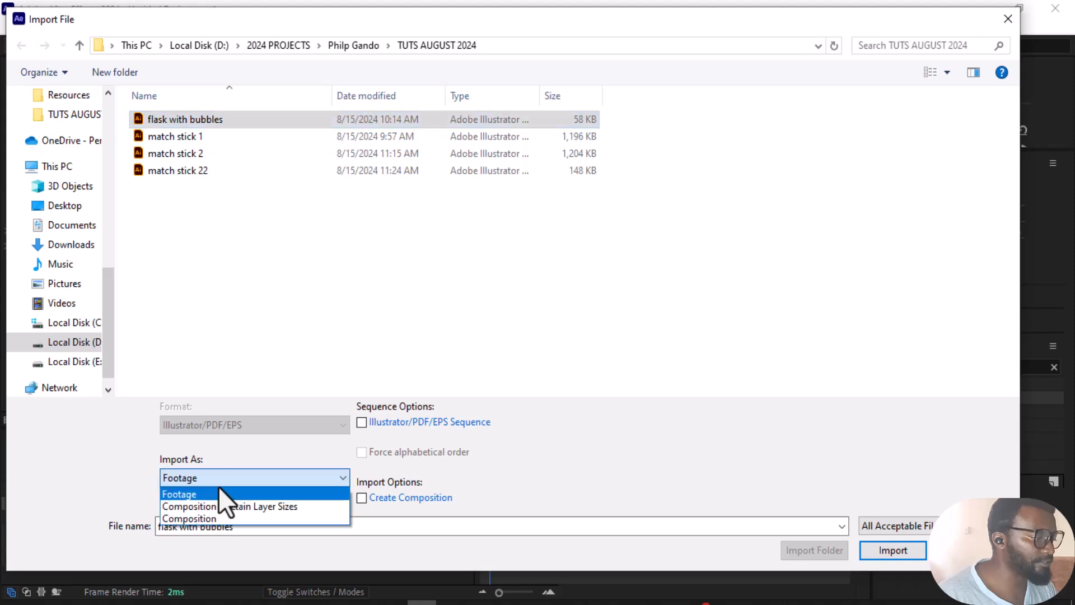
left_click(213, 506)
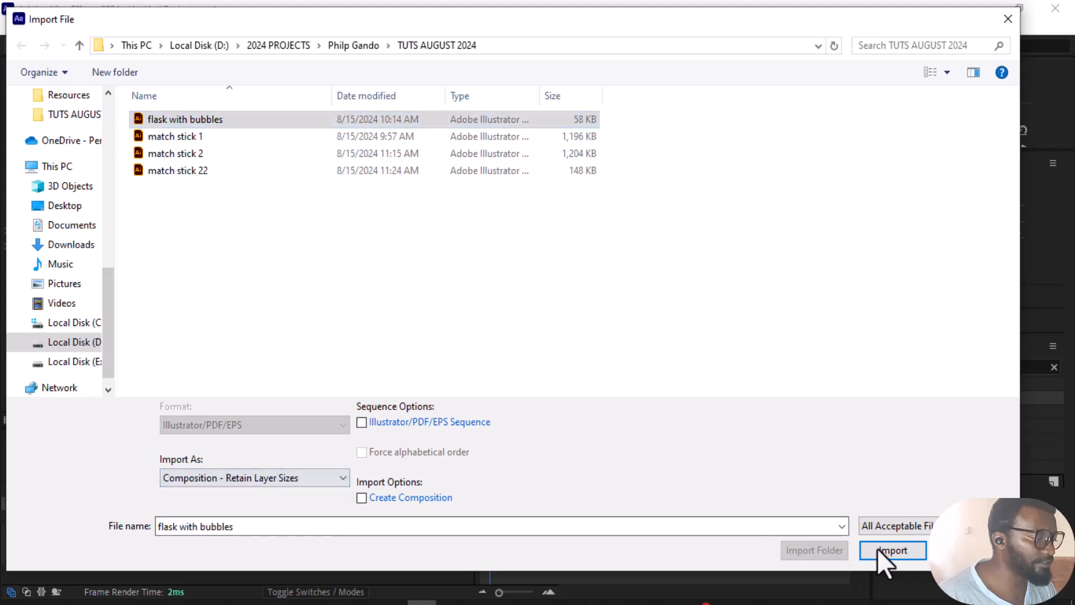
left_click(910, 551)
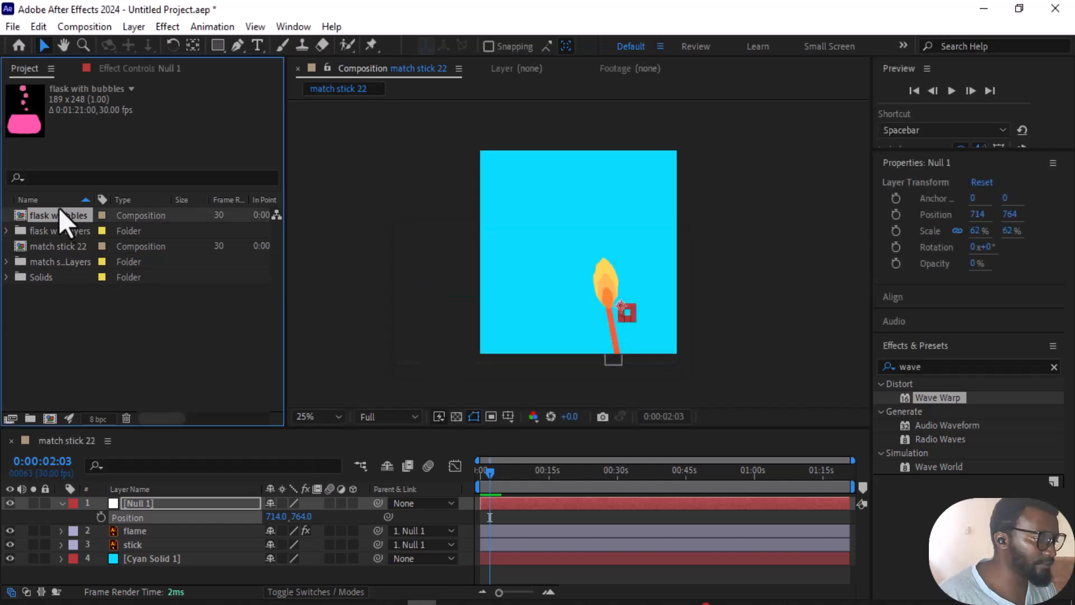
Step: Copy Layer 1 and Layer 2 from the flask with bubbles composition and paste them into the match stick 22 composition
double_click(51, 217)
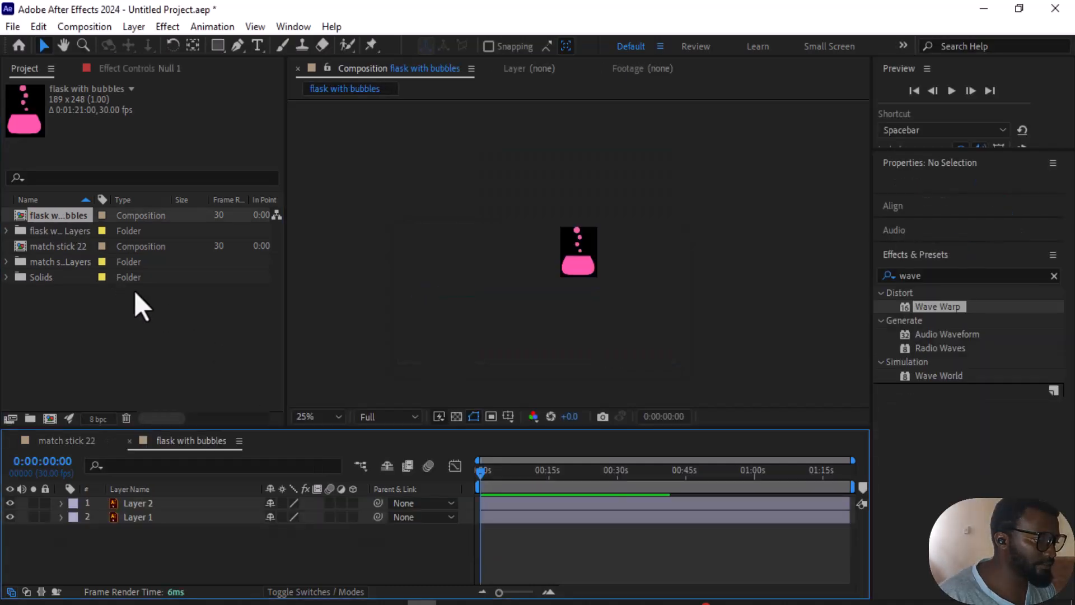
left_click(172, 503)
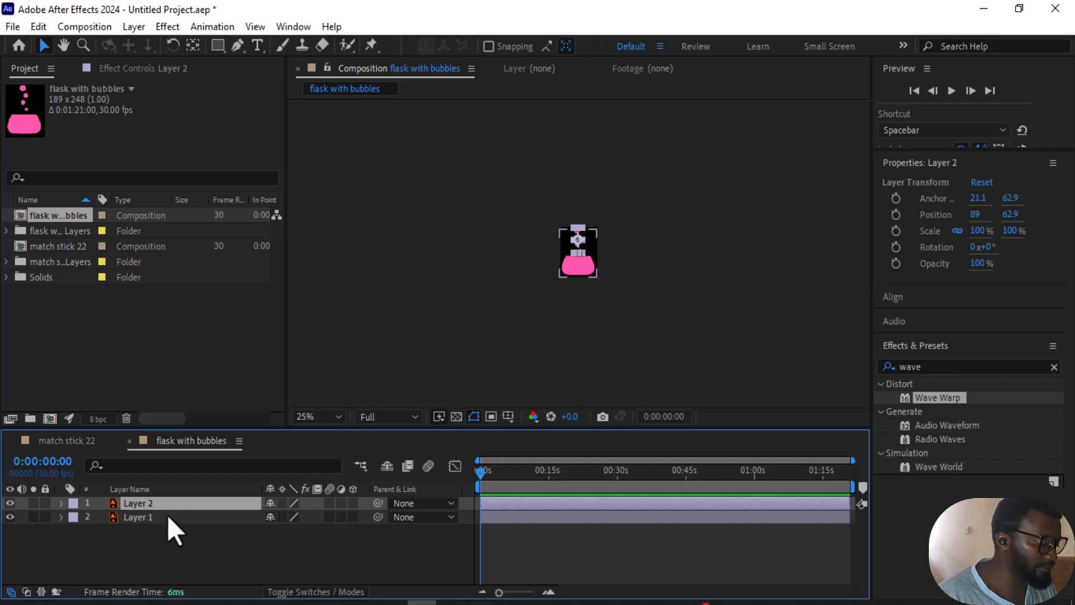
left_click(167, 516, "shift")
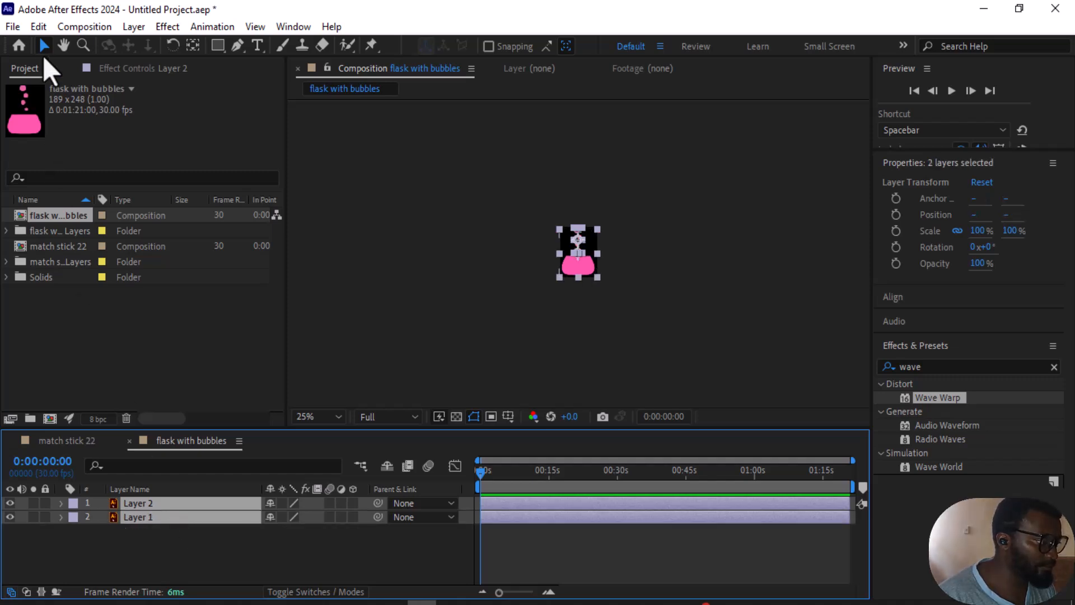
left_click(40, 28)
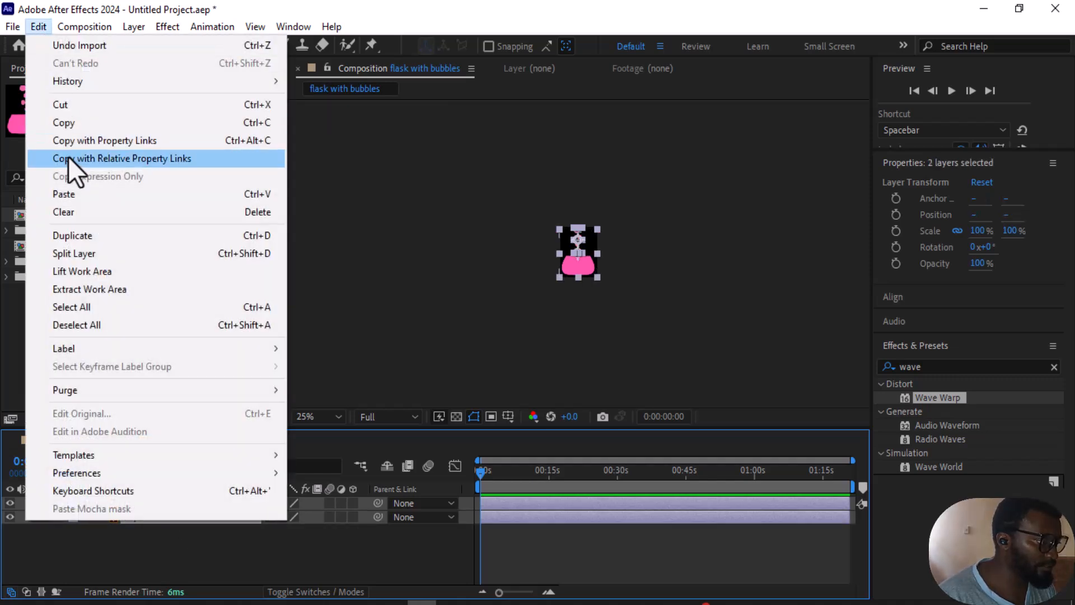
left_click(64, 123)
left_click(59, 448)
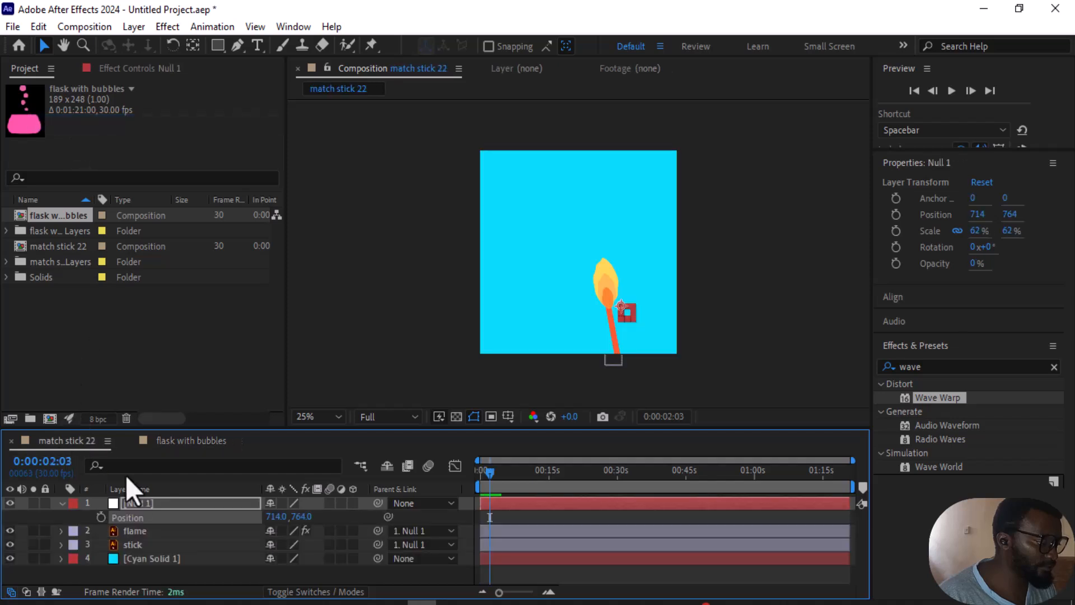
left_click(60, 502)
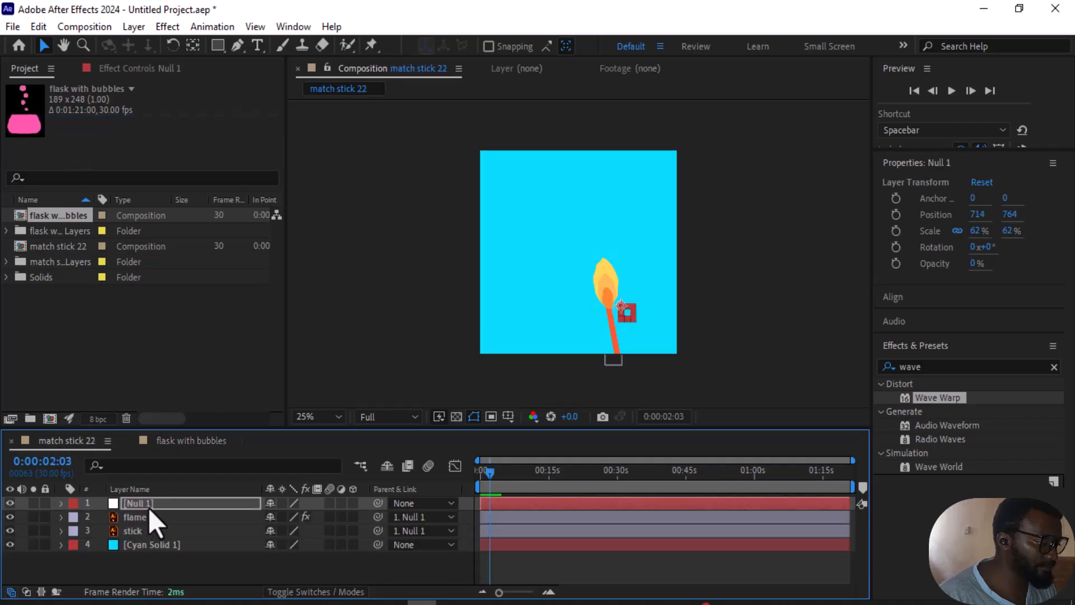
left_click(38, 26)
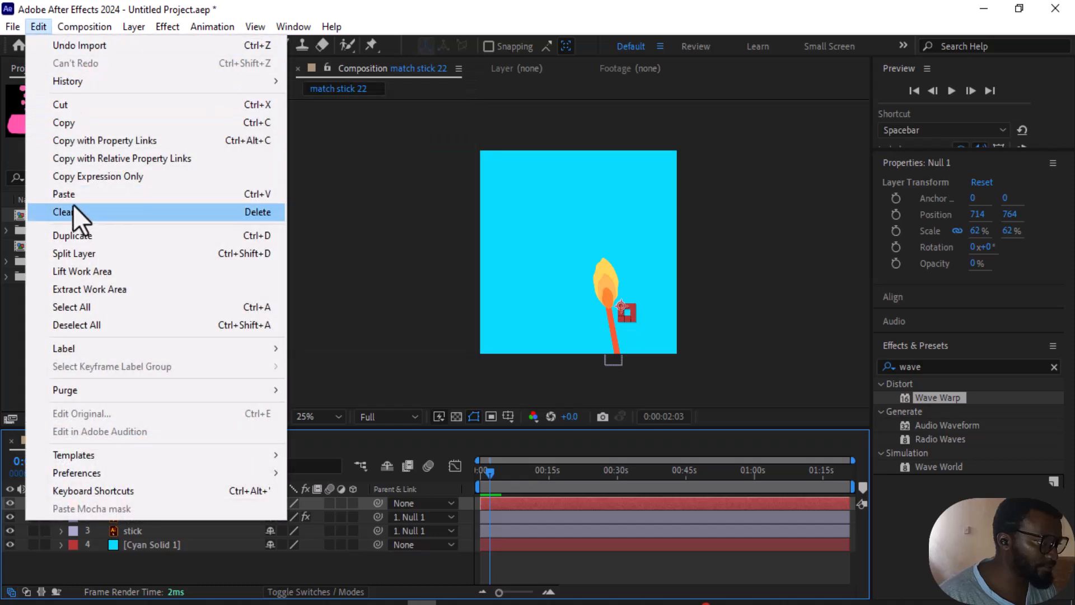
left_click(89, 194)
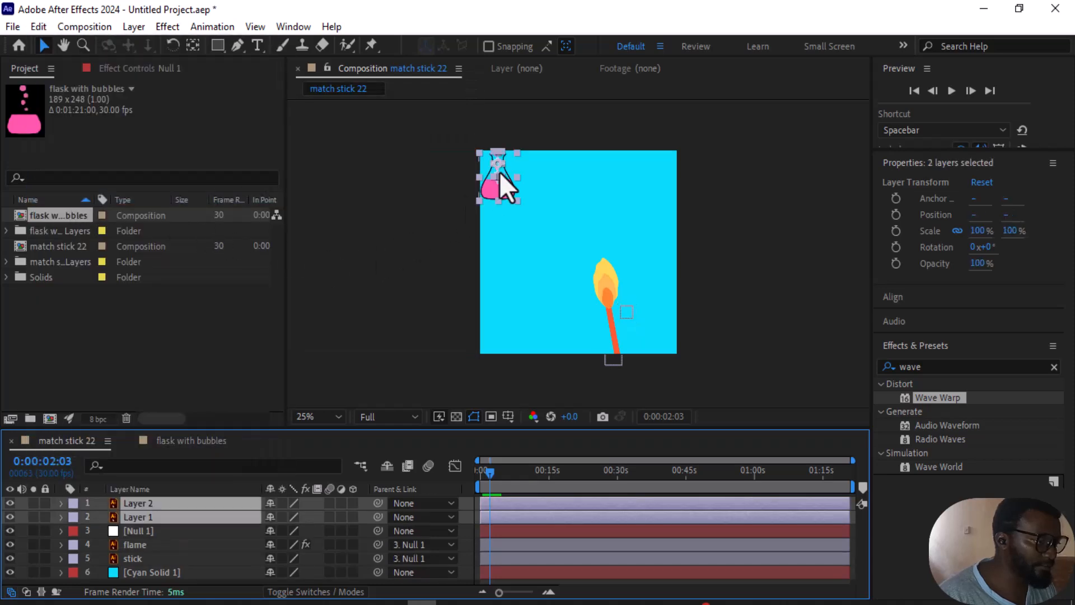
Step: Enlarge the two flask layers to about 230.4% and place them above and left of the matchstick
left_click_drag(501, 179, 620, 200)
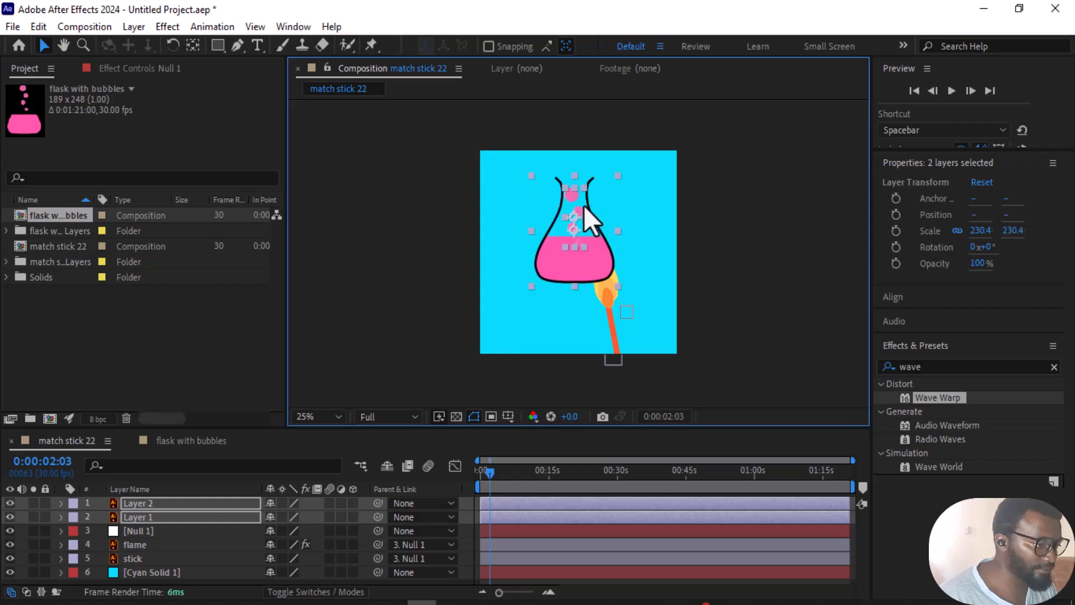
left_click_drag(572, 230, 552, 217)
left_click(743, 206)
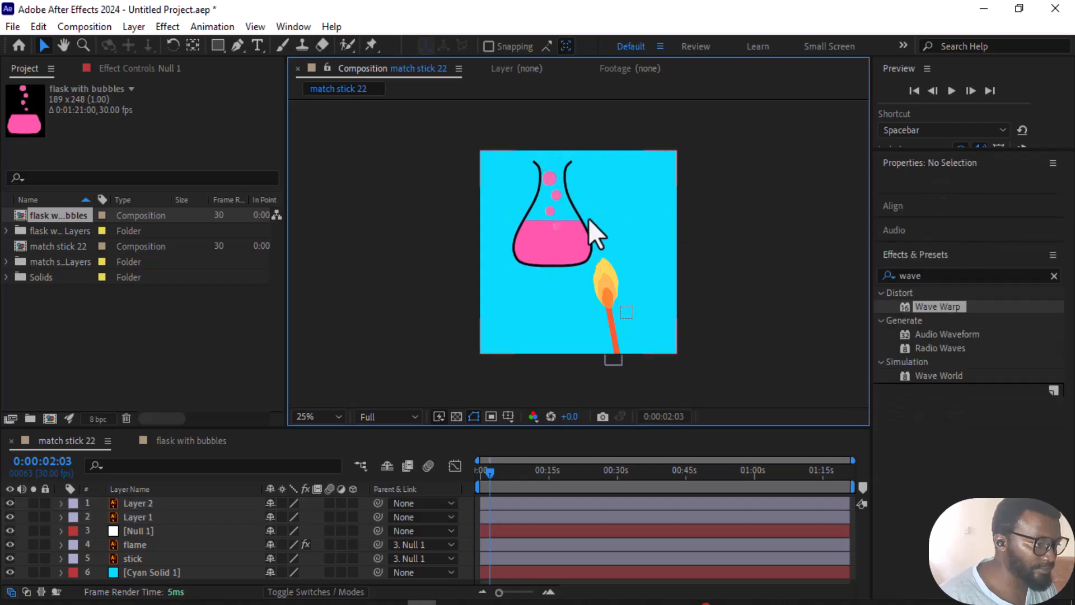
Step: Rotate the null object to 1x+331° so the matchstick's flame tilts towards the flask's base
left_click(149, 532)
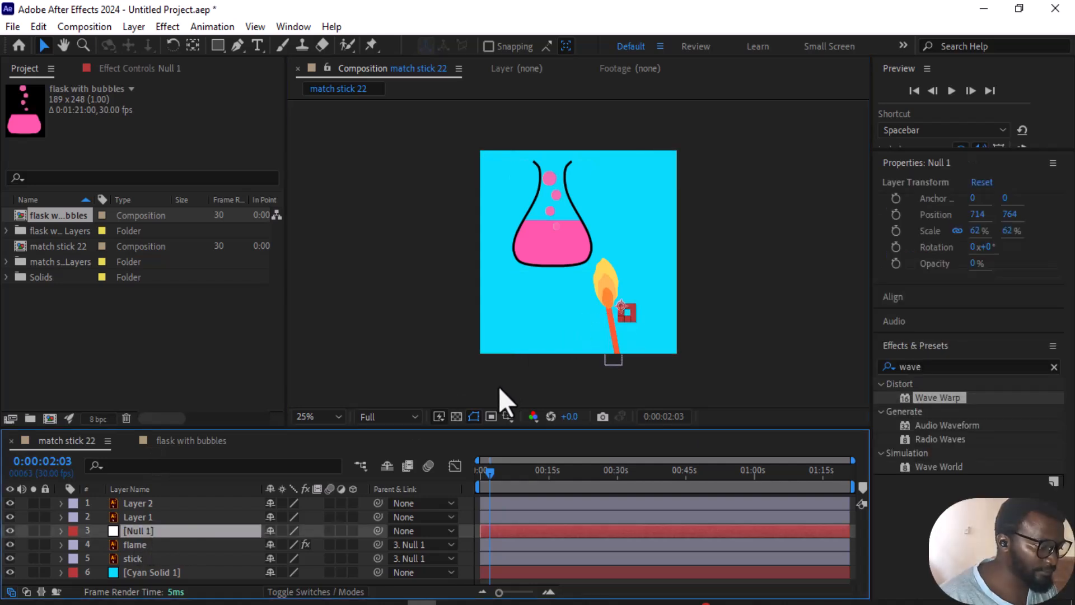
key("r")
left_click_drag(288, 543, 256, 539)
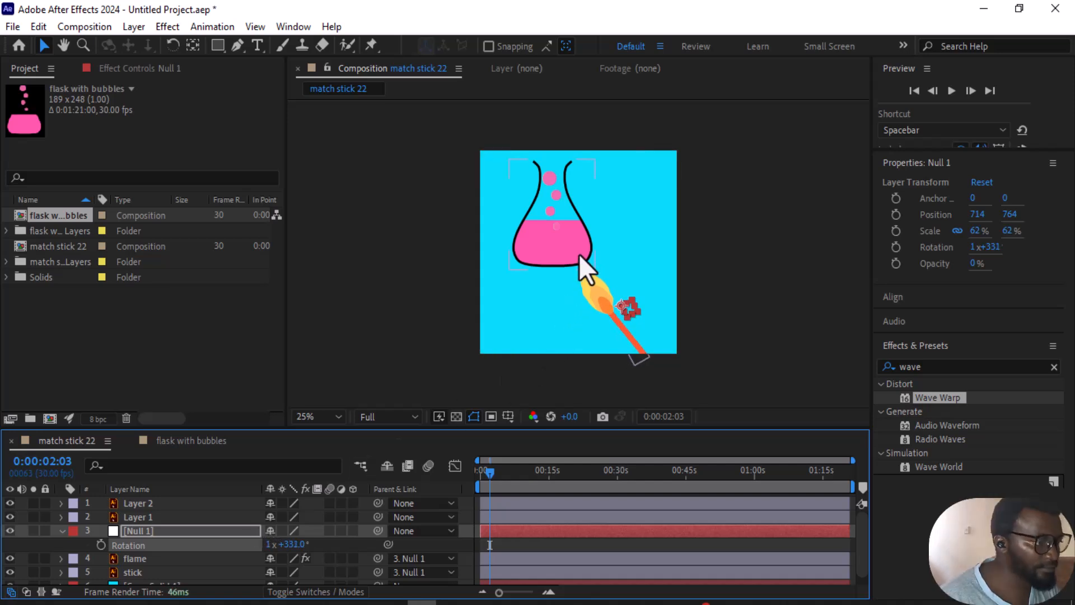
left_click(60, 532)
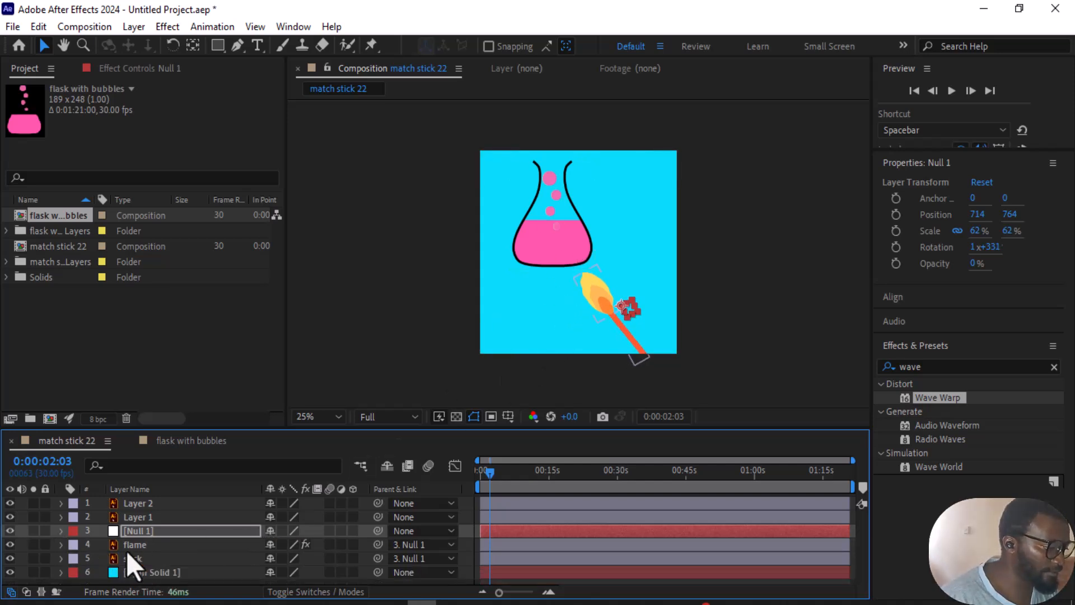
Step: Set a starting Position keyframe on Layer 2, the flask's bubbles, at 0:00:00:00
left_click(137, 503)
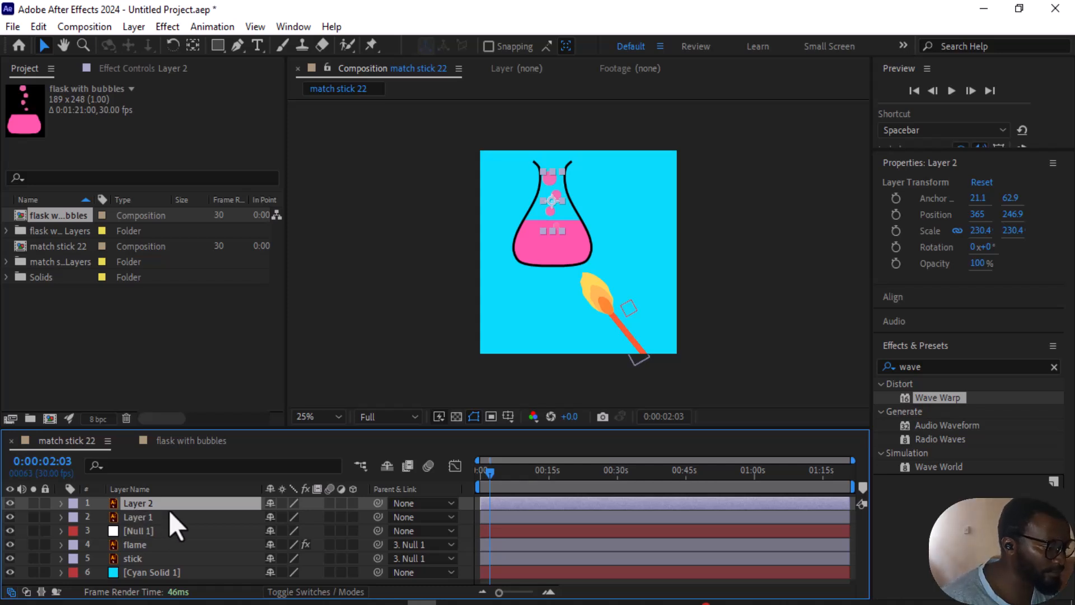
key("p")
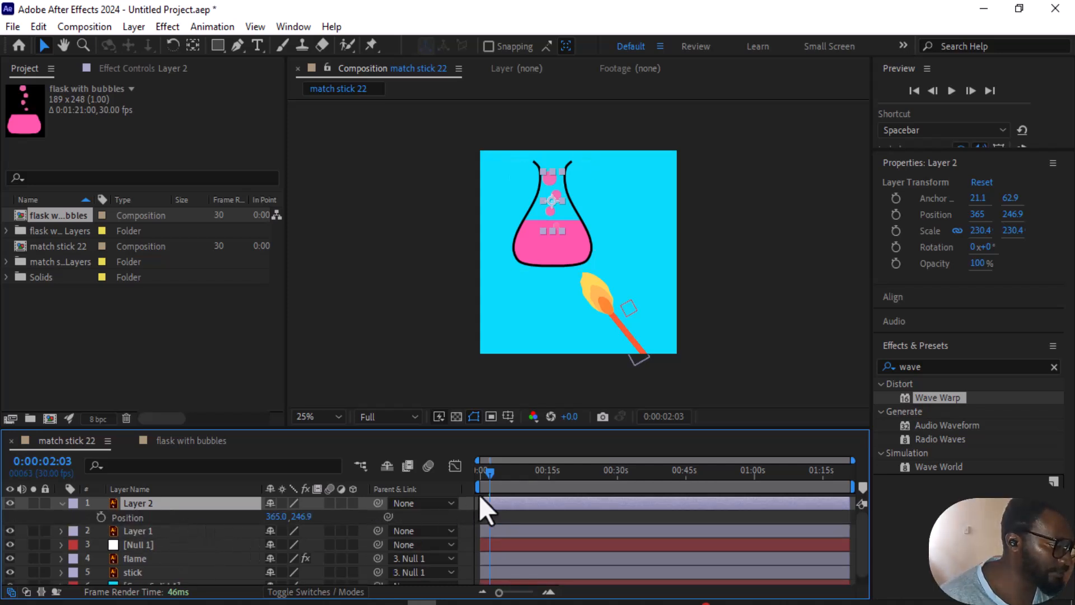
left_click_drag(485, 477, 476, 482)
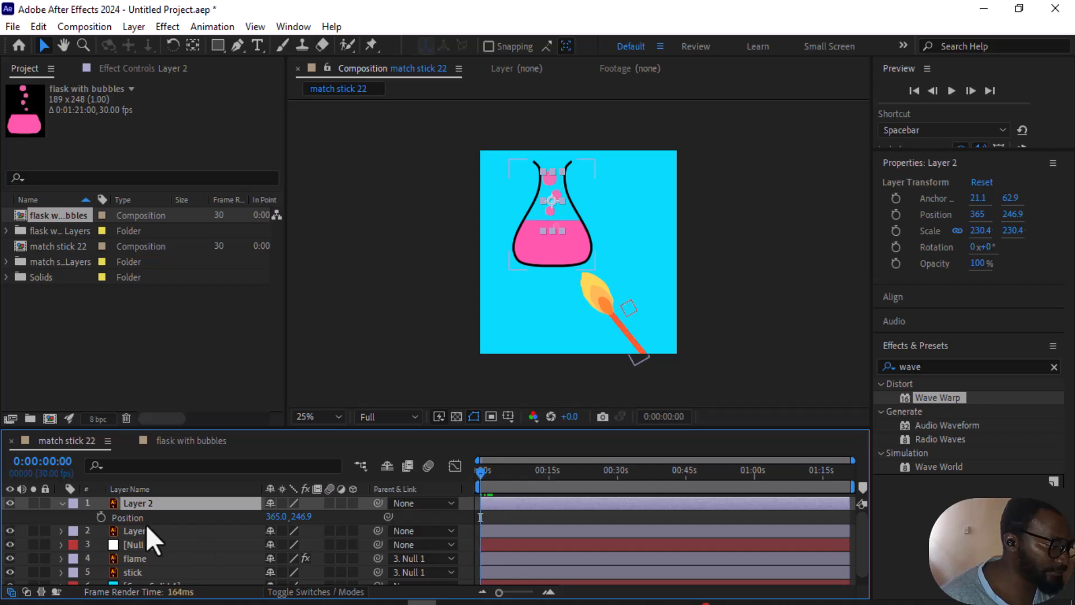
left_click(101, 516)
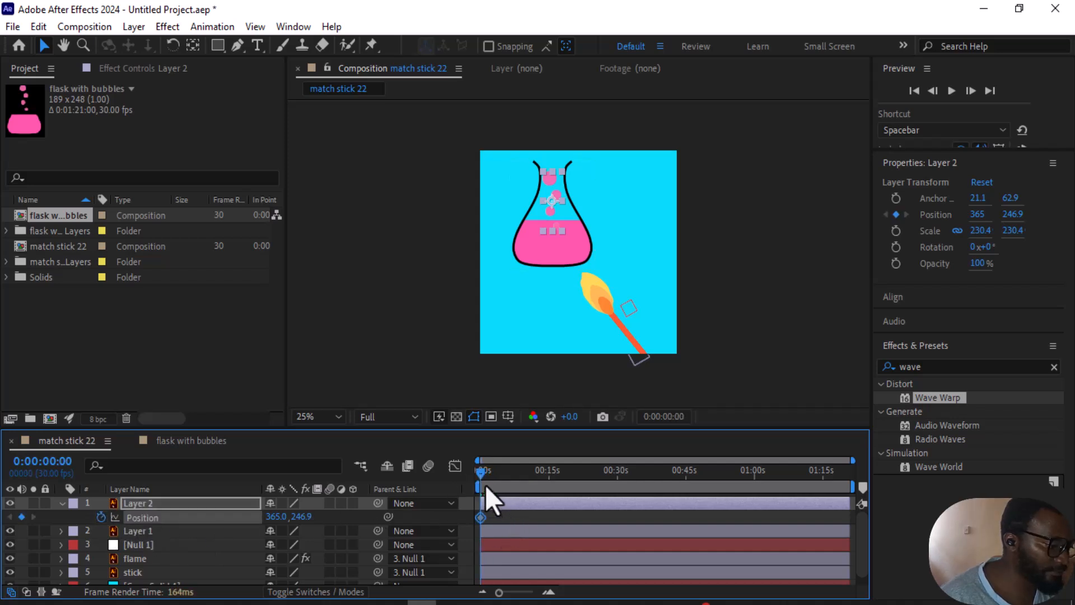
Step: Raise the bubbles layer to a Y position of 176.9 at 0:00:21:16 and preview the motion from the start
left_click_drag(492, 472, 579, 472)
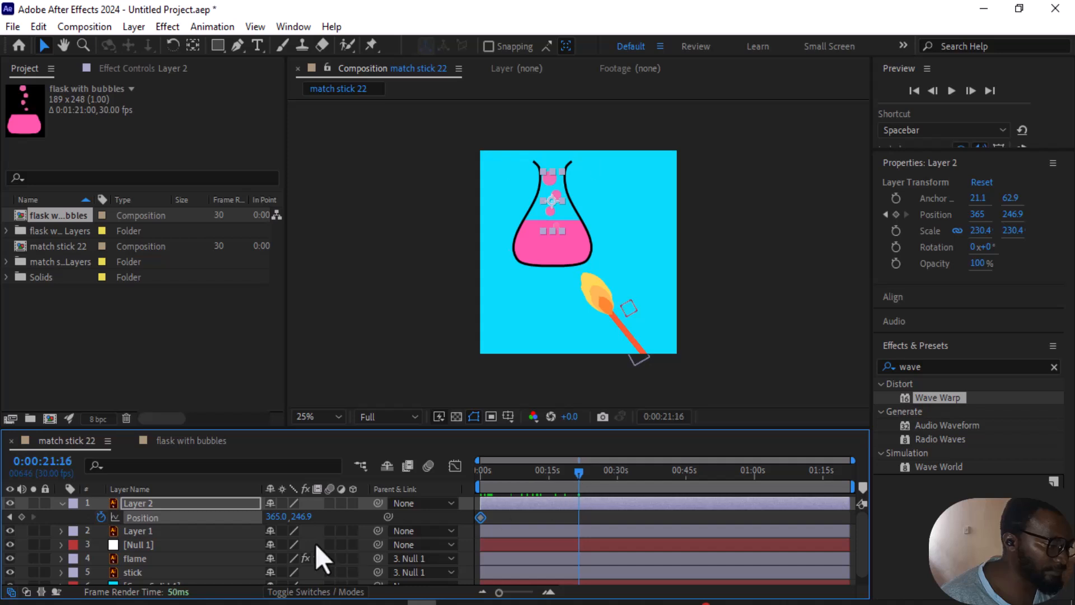
left_click_drag(301, 516, 223, 538)
left_click_drag(575, 470, 426, 509)
key("space")
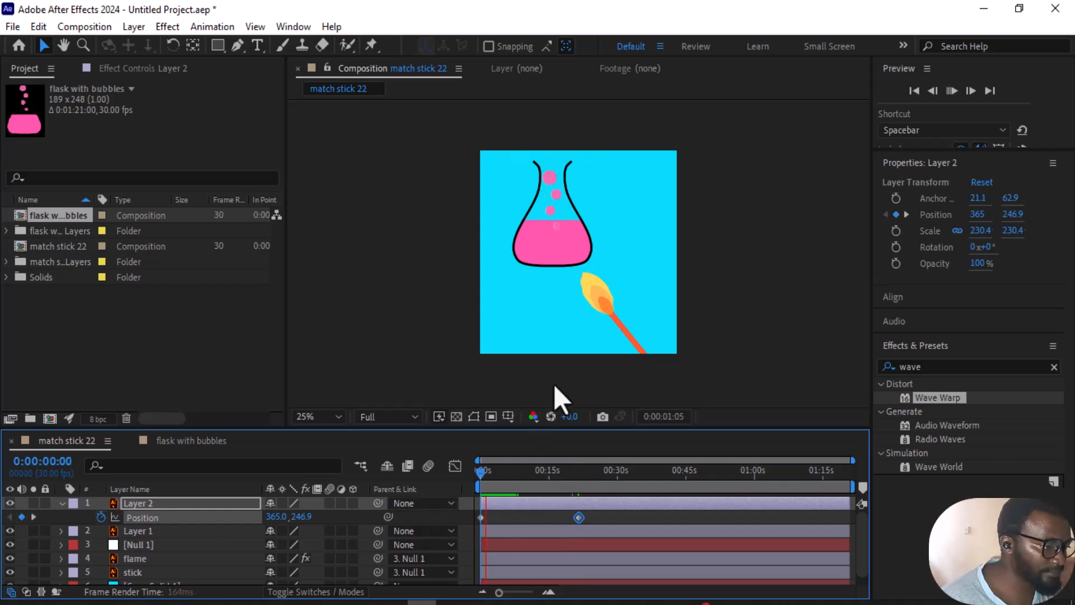
Step: Move the bubbles layer's second Position keyframe to about 3 seconds and preview the animation from the start
left_click_drag(579, 517, 495, 516)
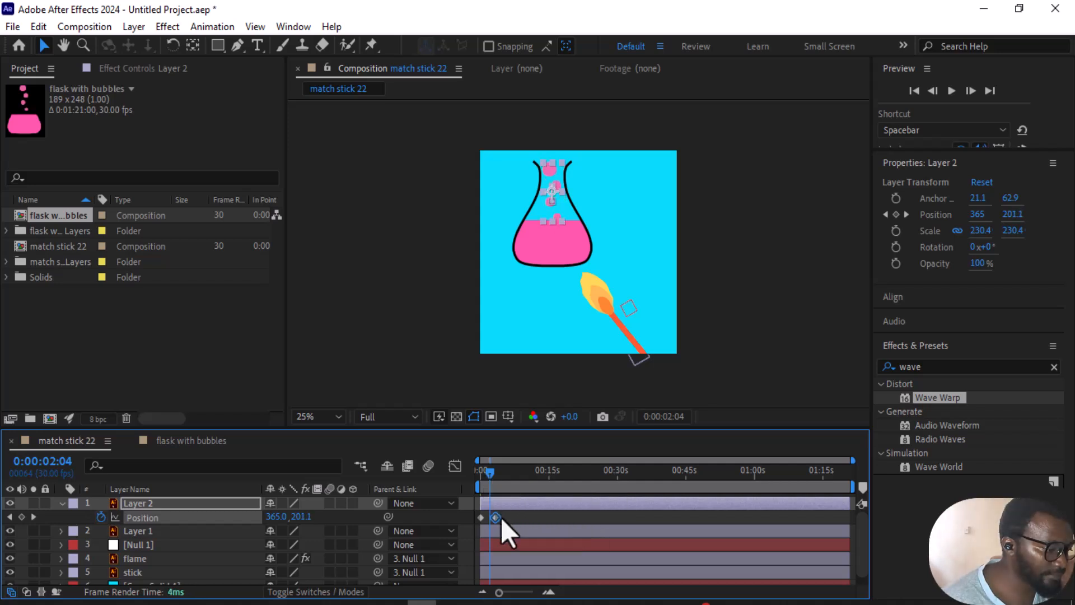
left_click(501, 518)
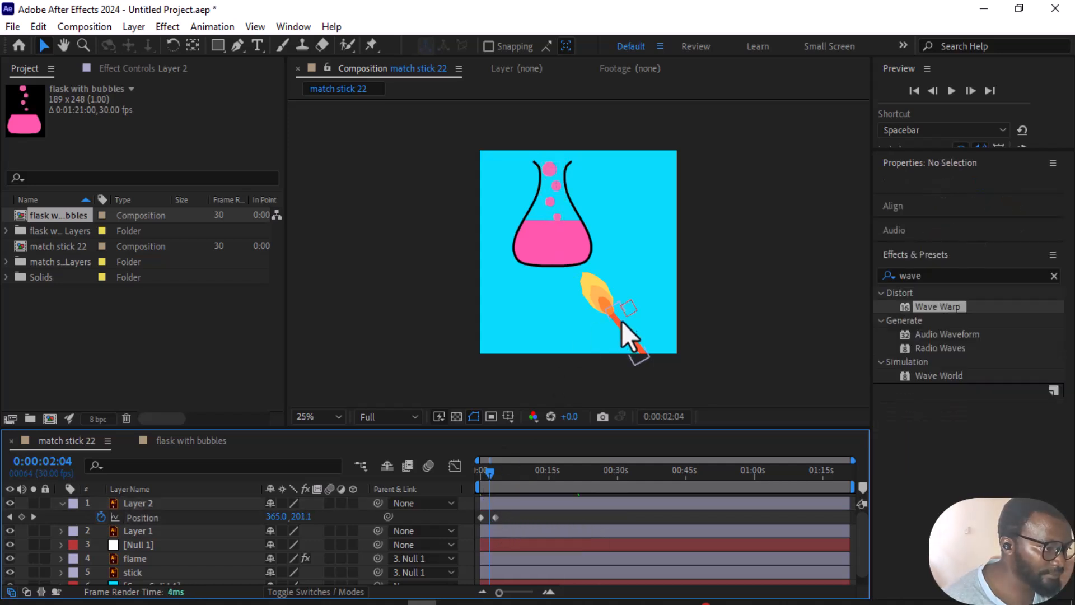
scroll(617, 304, "up", 2)
left_click_drag(486, 472, 471, 483)
key("space")
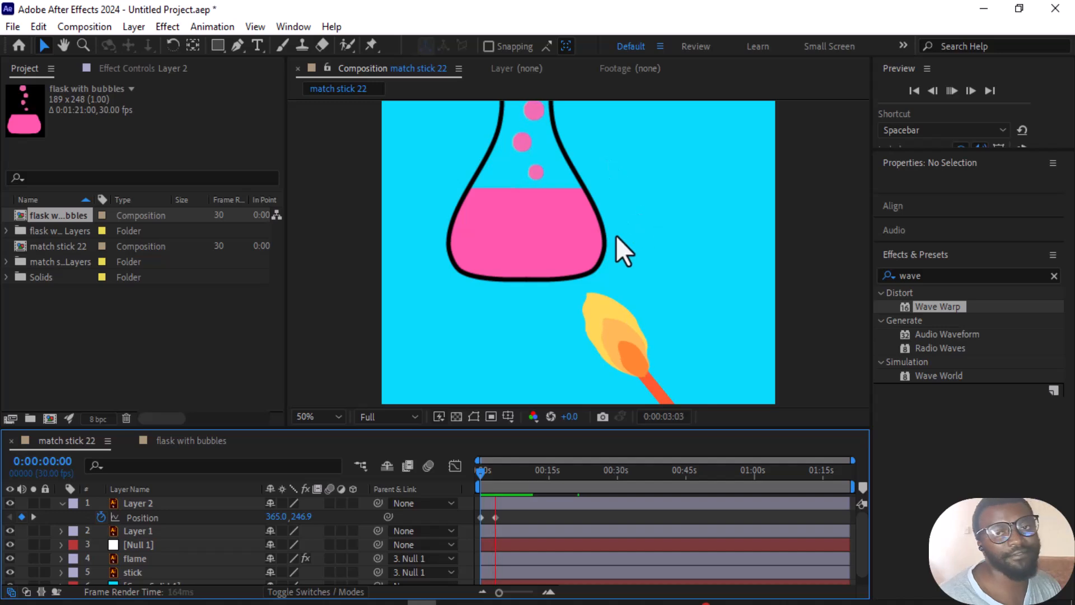
key("space")
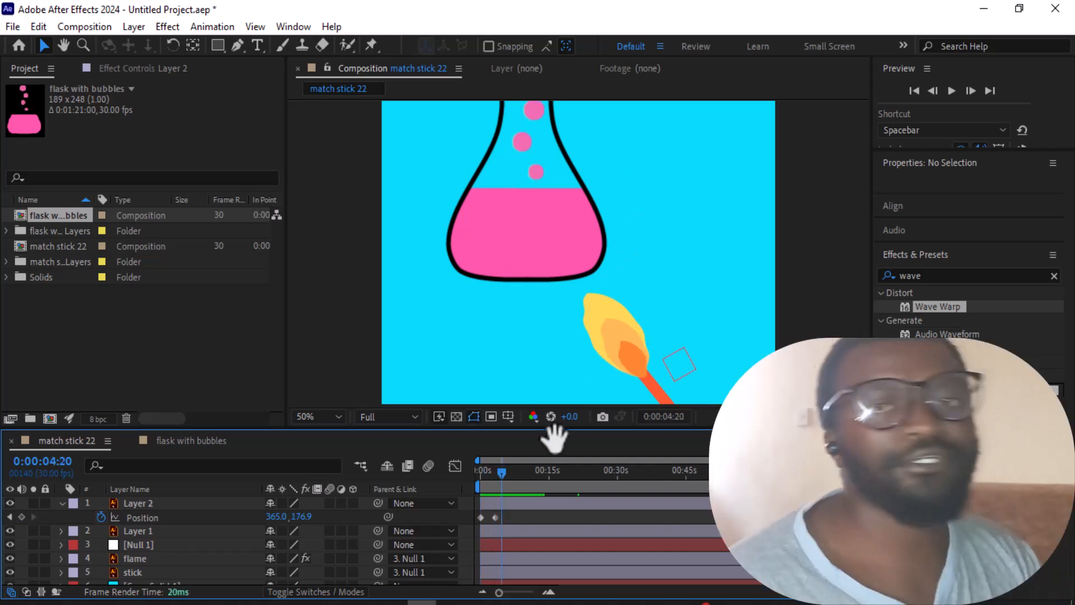